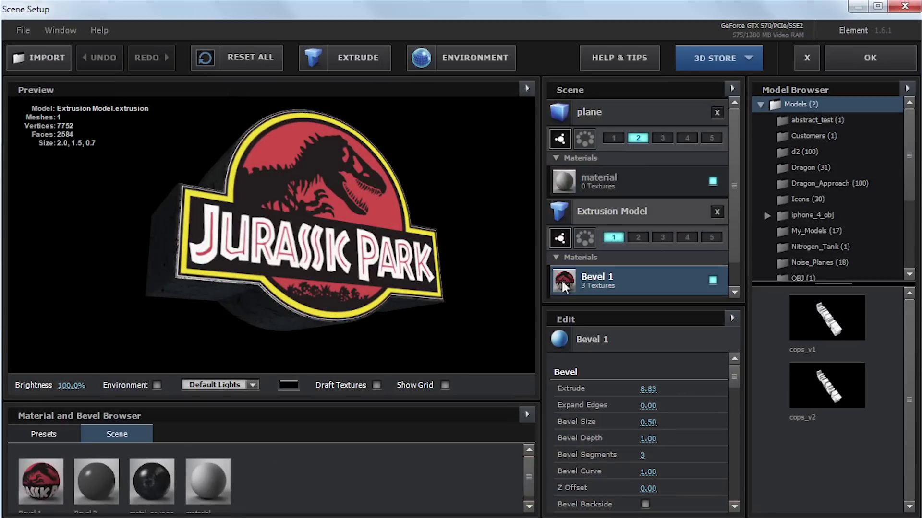
Scroll the Bevel 1 settings down to Use Layer as UV and view its help
{"action": "scroll", "coordinate": [637, 382], "scroll_direction": "down", "scroll_amount": 3}
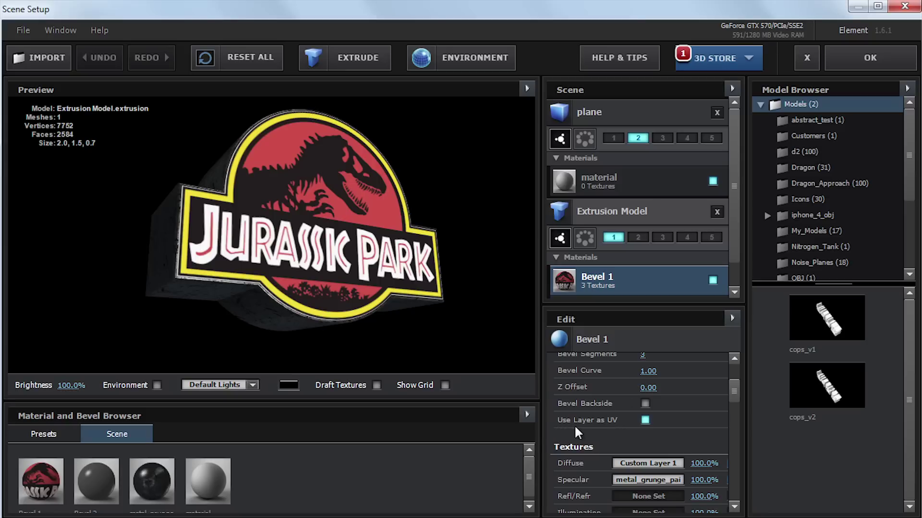
{"action": "mouse_move", "coordinate": [583, 419]}
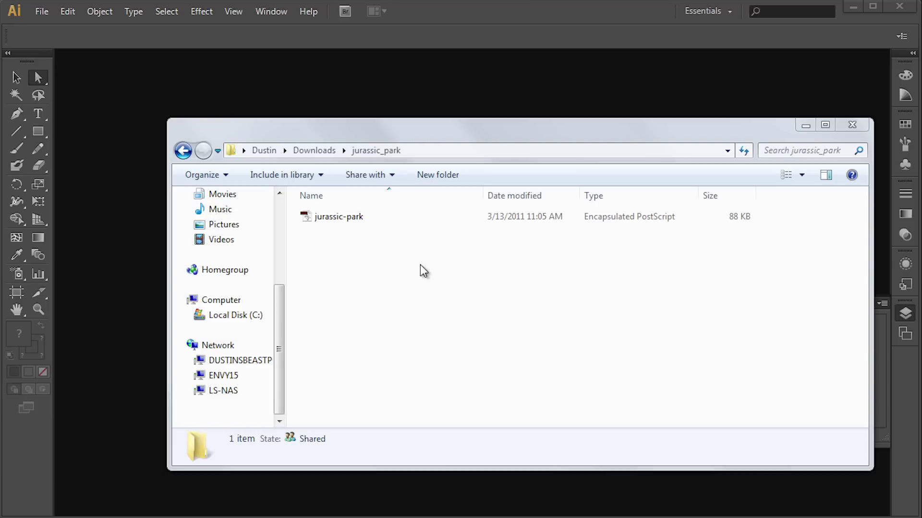
Open jurassic-park.eps in Illustrator by dragging it in from Explorer
{"action": "left_click_drag", "start_coordinate": [365, 220], "coordinate": [262, 100]}
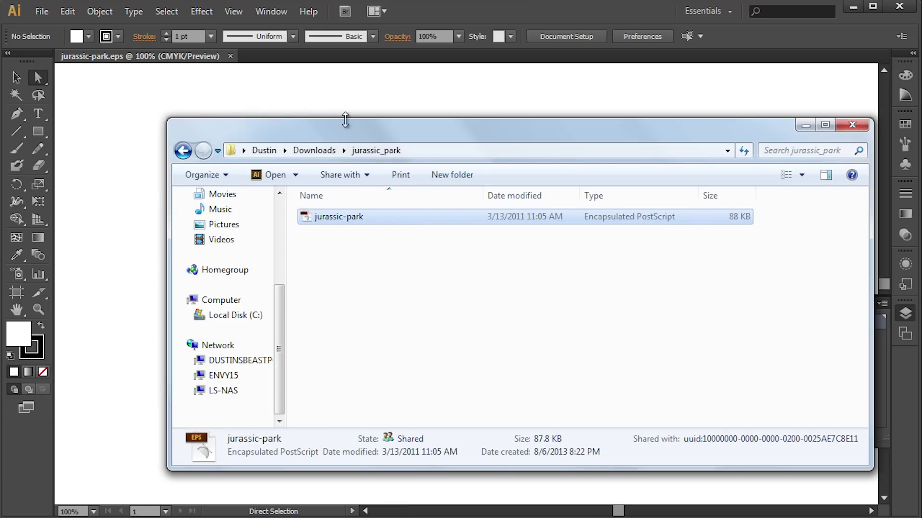
Select every path of the Jurassic Park logo and copy it
{"action": "left_click", "coordinate": [807, 123]}
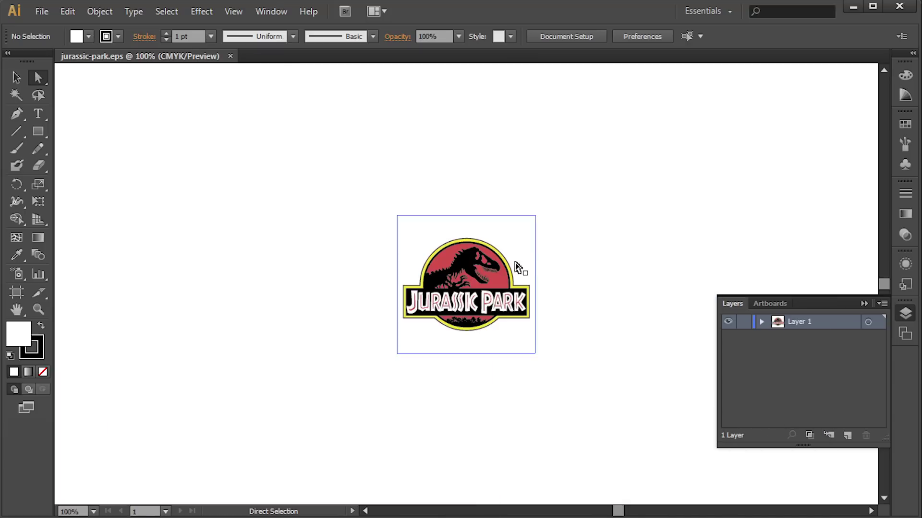
{"action": "scroll", "coordinate": [516, 267], "scroll_direction": "down", "scroll_amount": 3, "text": "alt"}
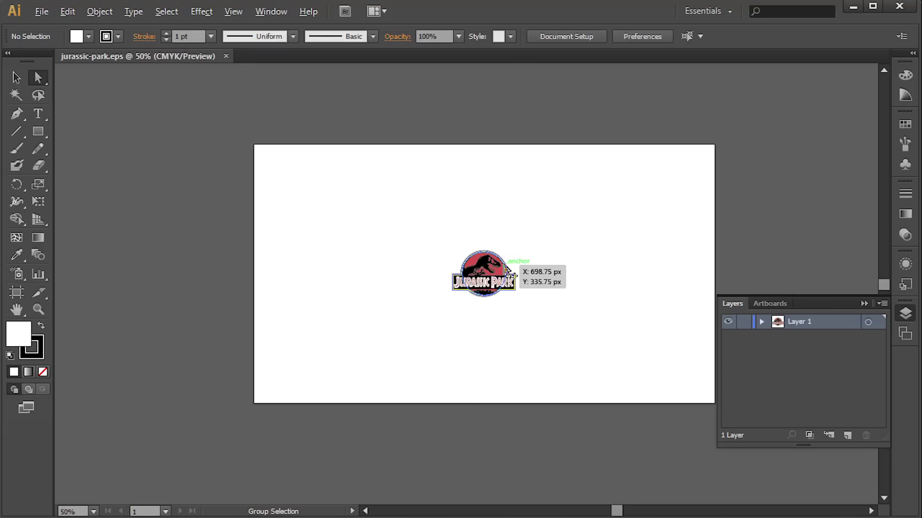
{"action": "scroll", "coordinate": [507, 271], "scroll_direction": "up", "scroll_amount": 2, "text": "alt"}
{"action": "left_click_drag", "start_coordinate": [269, 152], "coordinate": [565, 399]}
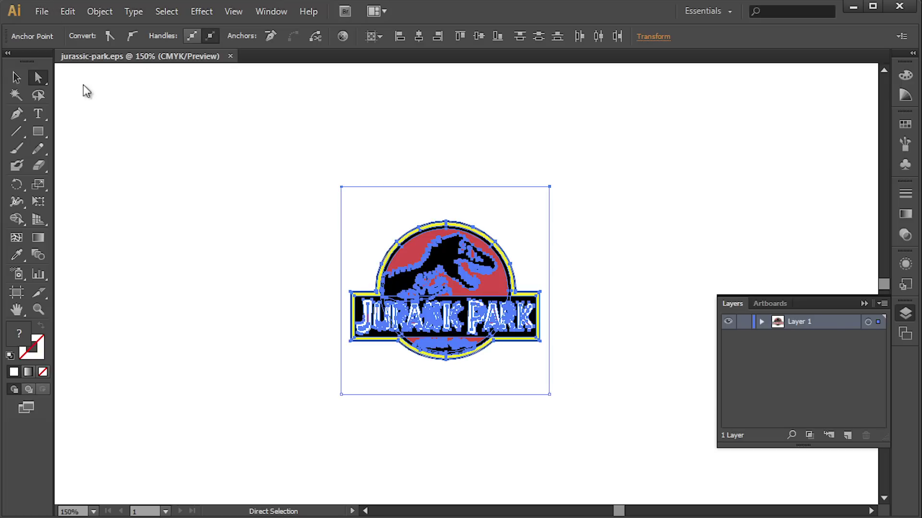
{"action": "left_click", "coordinate": [63, 15]}
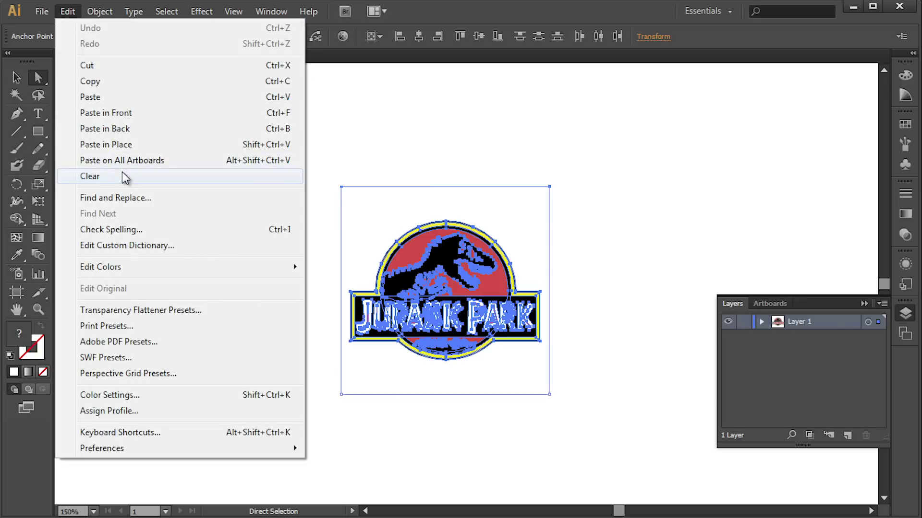
{"action": "left_click", "coordinate": [119, 88]}
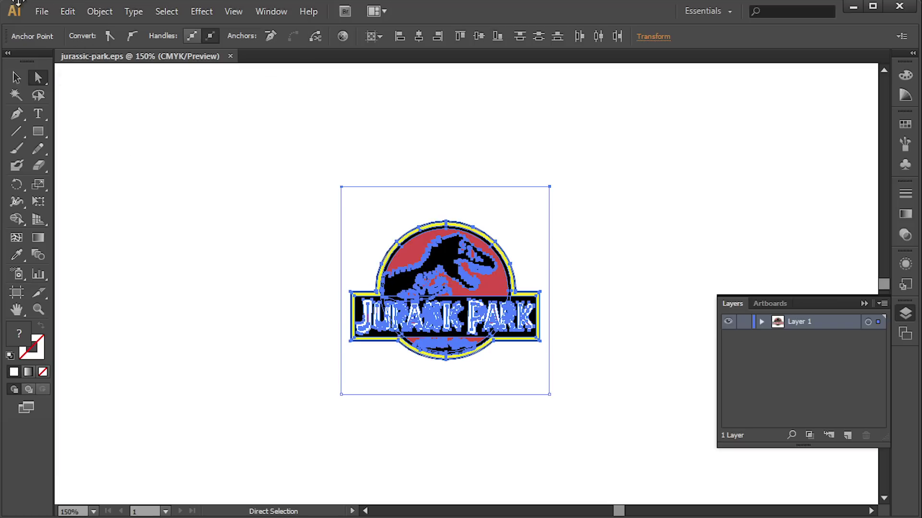
Create a new 1280 × 720 px document
{"action": "left_click", "coordinate": [42, 11]}
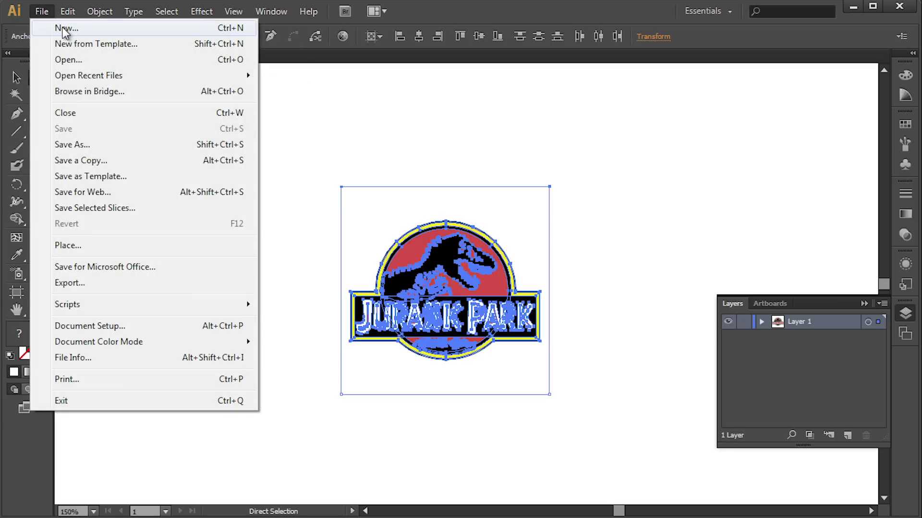
{"action": "left_click", "coordinate": [64, 29]}
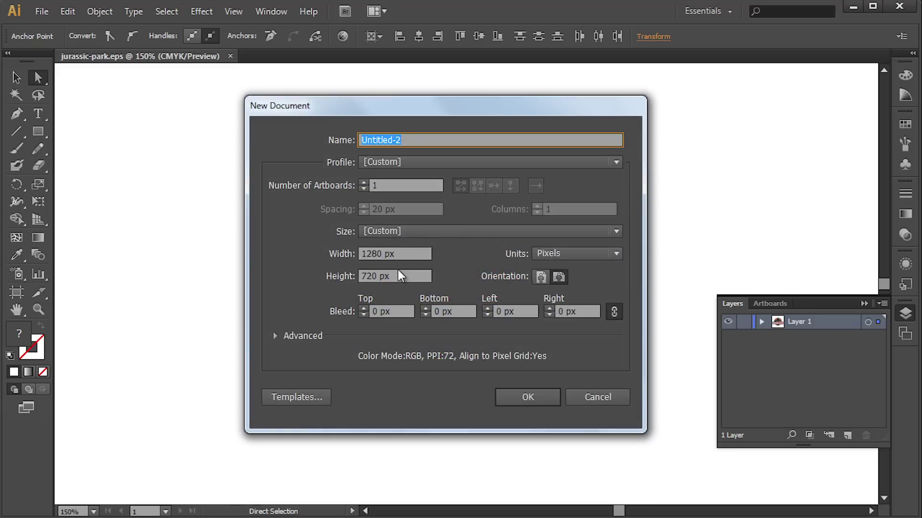
{"action": "left_click_drag", "start_coordinate": [405, 277], "coordinate": [333, 279]}
{"action": "left_click_drag", "start_coordinate": [404, 254], "coordinate": [264, 256]}
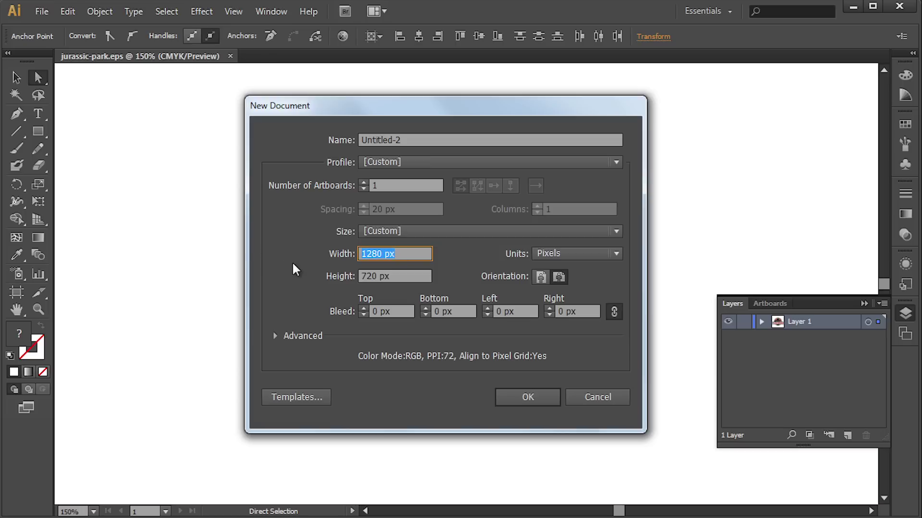
{"action": "left_click", "coordinate": [524, 394]}
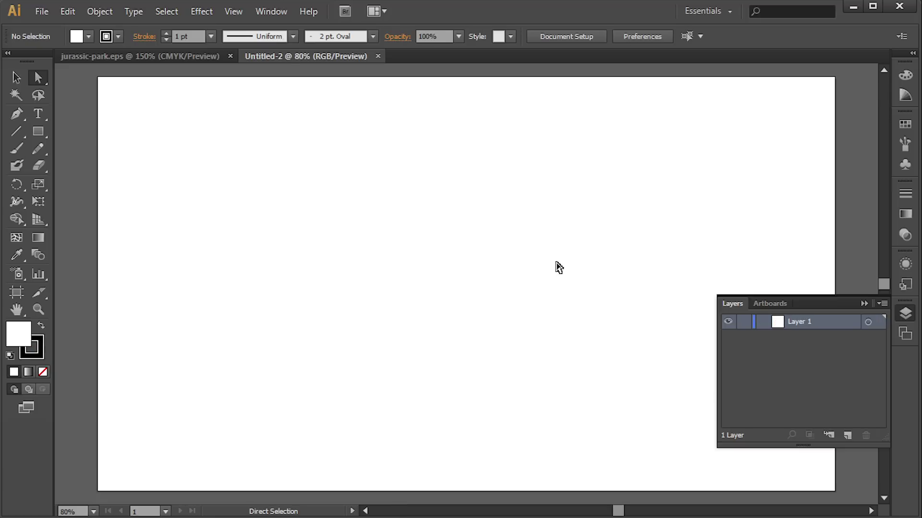
Paste the logo into Untitled-2 and zoom out to see the whole artboard
{"action": "left_click", "coordinate": [65, 9]}
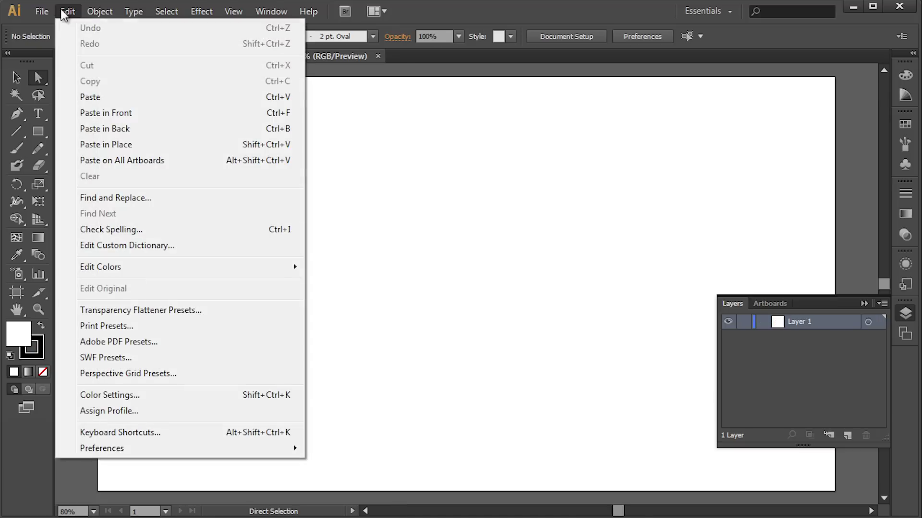
{"action": "left_click", "coordinate": [140, 99]}
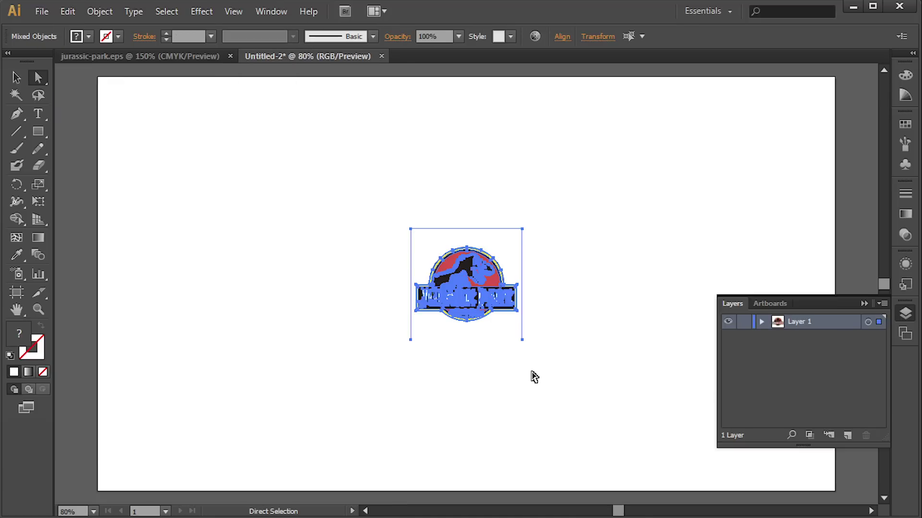
{"action": "key", "text": "alt"}
{"action": "key", "text": "ctrl+minus"}
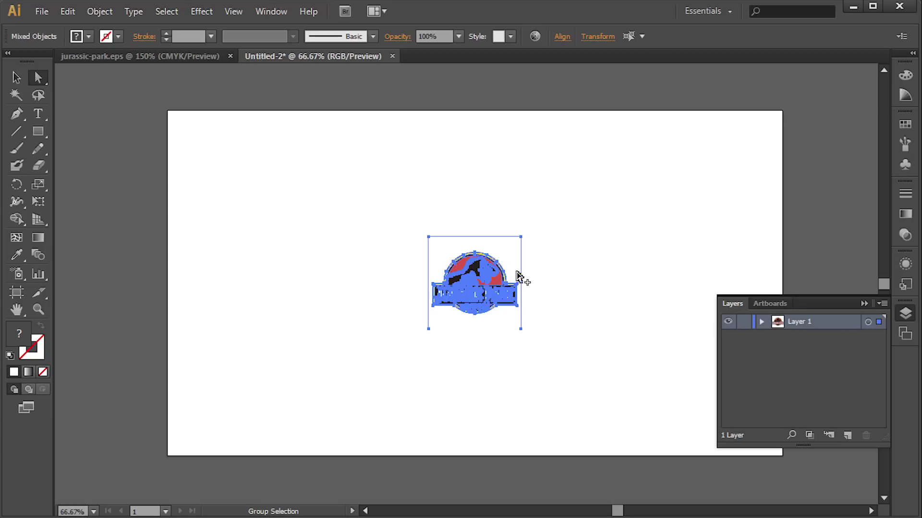
Scale the logo up to fill most of the artboard and centre it
{"action": "left_click", "coordinate": [16, 81]}
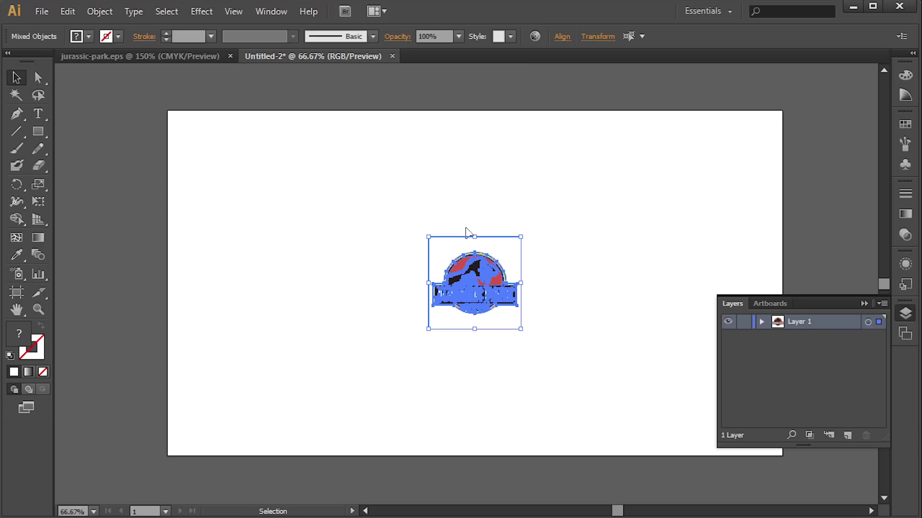
{"action": "left_click_drag", "start_coordinate": [521, 236], "coordinate": [739, 115]}
{"action": "left_click_drag", "start_coordinate": [543, 198], "coordinate": [483, 263]}
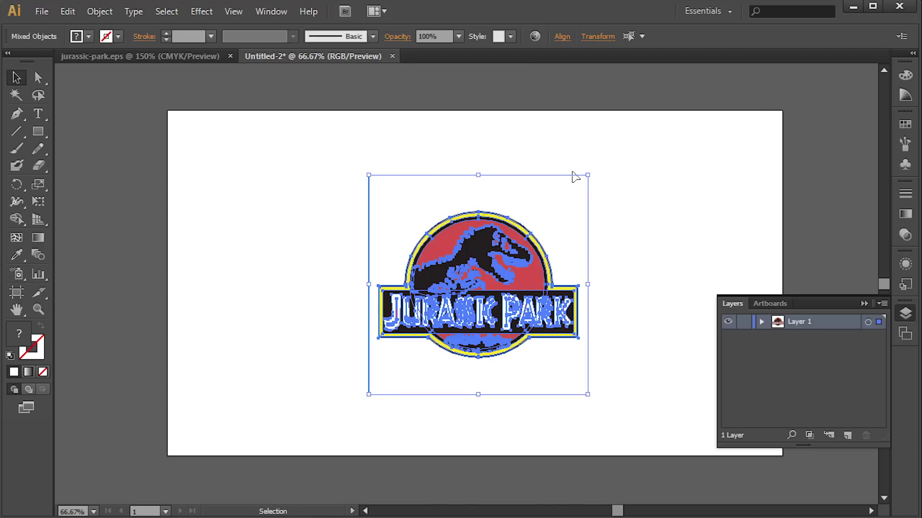
{"action": "left_click_drag", "start_coordinate": [586, 173], "coordinate": [693, 130]}
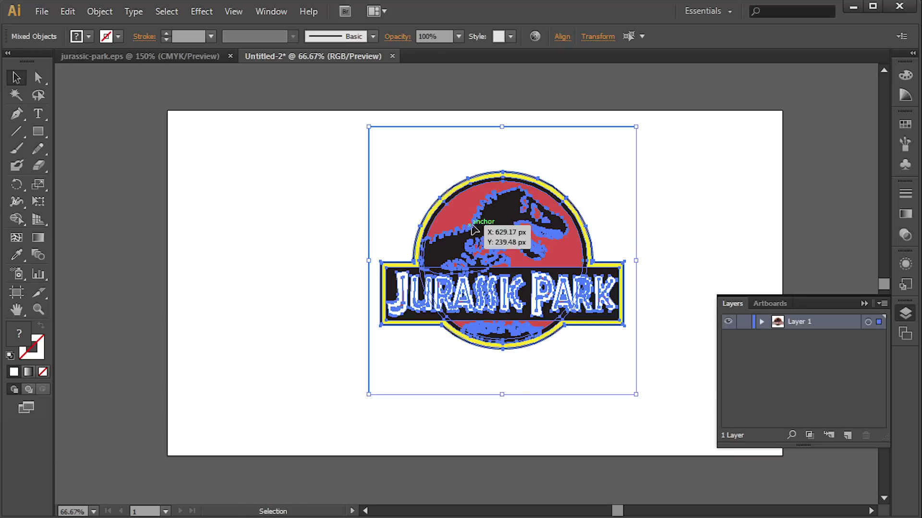
{"action": "left_click_drag", "start_coordinate": [502, 224], "coordinate": [478, 240]}
{"action": "left_click_drag", "start_coordinate": [608, 141], "coordinate": [678, 111]}
{"action": "left_click_drag", "start_coordinate": [513, 226], "coordinate": [509, 249]}
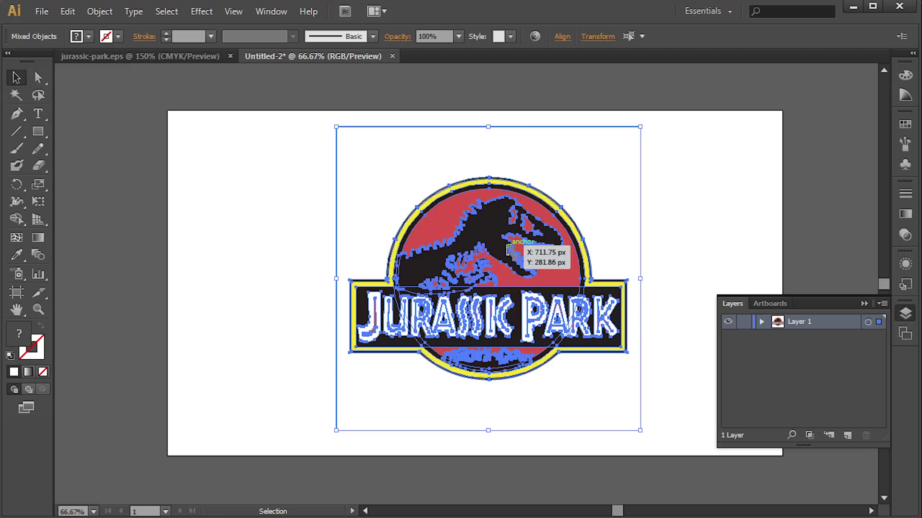
Show the Align panel from the Window menu
{"action": "left_click", "coordinate": [283, 13]}
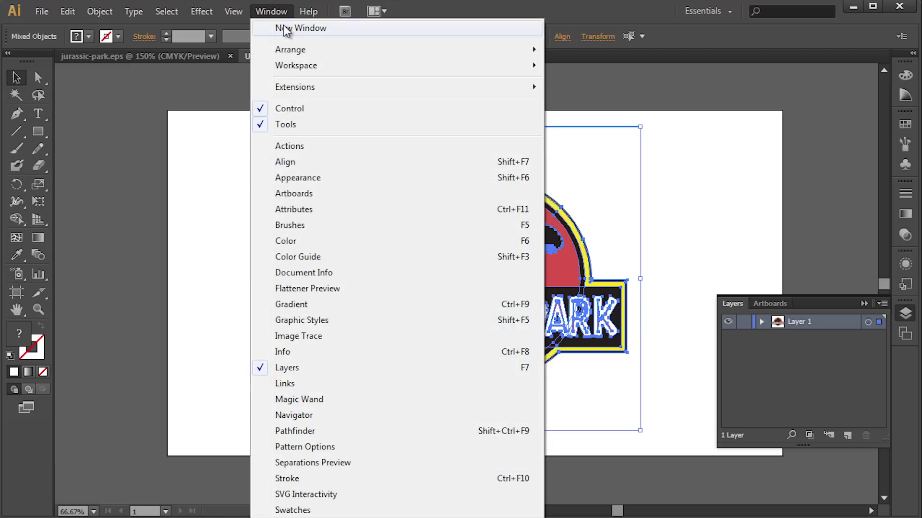
{"action": "left_click", "coordinate": [325, 162]}
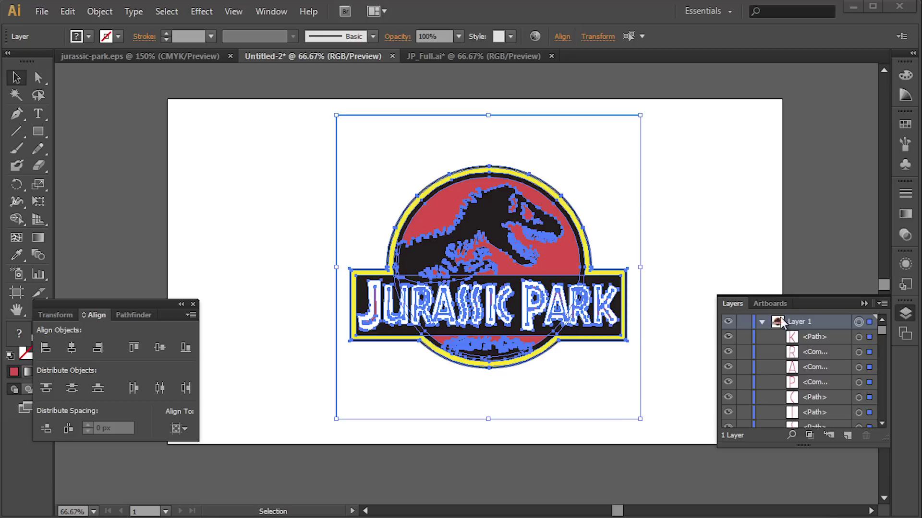
Delete the loose logo paths and copy the logo group from jurassic-park.eps
{"action": "key", "text": "Delete"}
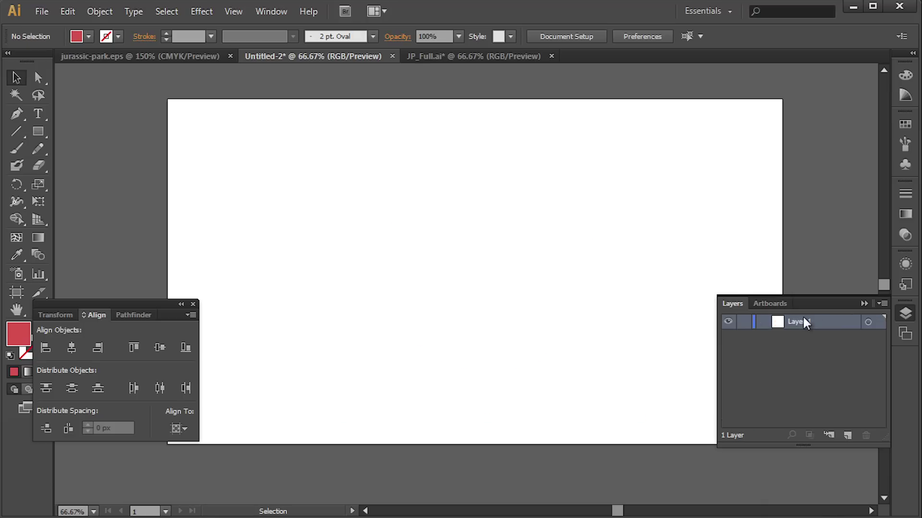
{"action": "left_click", "coordinate": [182, 58]}
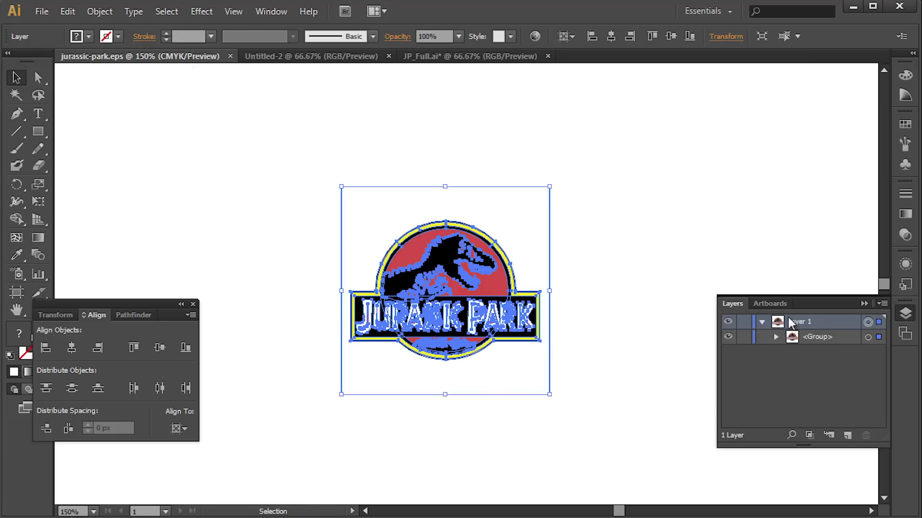
{"action": "left_click", "coordinate": [68, 13]}
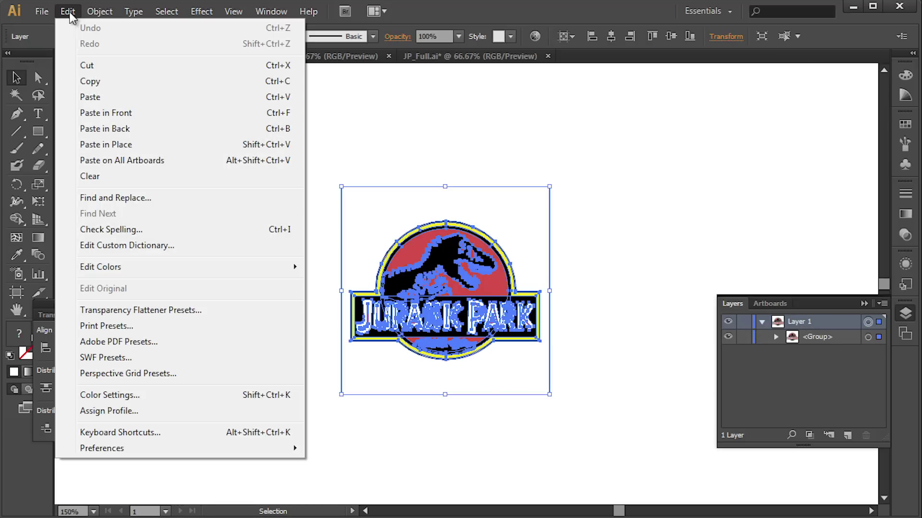
{"action": "left_click", "coordinate": [99, 83]}
Paste the logo group into Untitled-2 and target Layer 1
{"action": "left_click", "coordinate": [261, 59]}
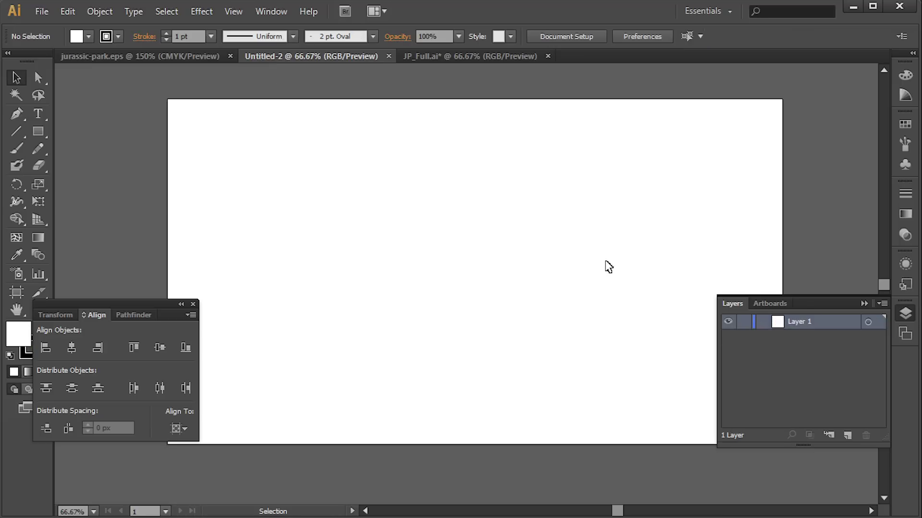
{"action": "left_click", "coordinate": [67, 12]}
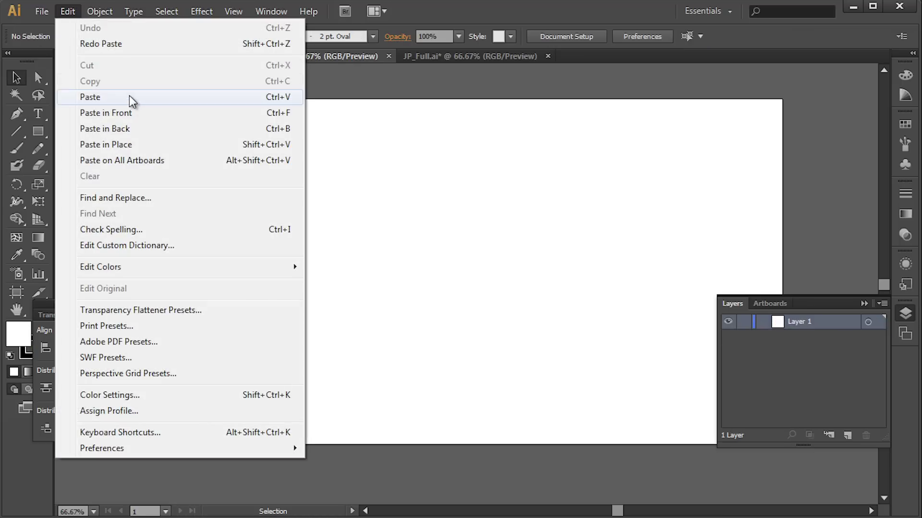
{"action": "left_click", "coordinate": [131, 100]}
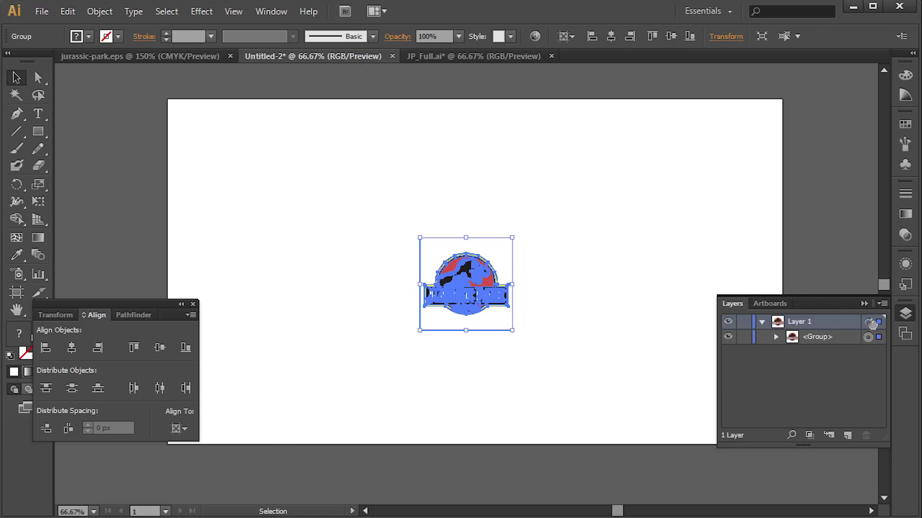
{"action": "left_click", "coordinate": [869, 323]}
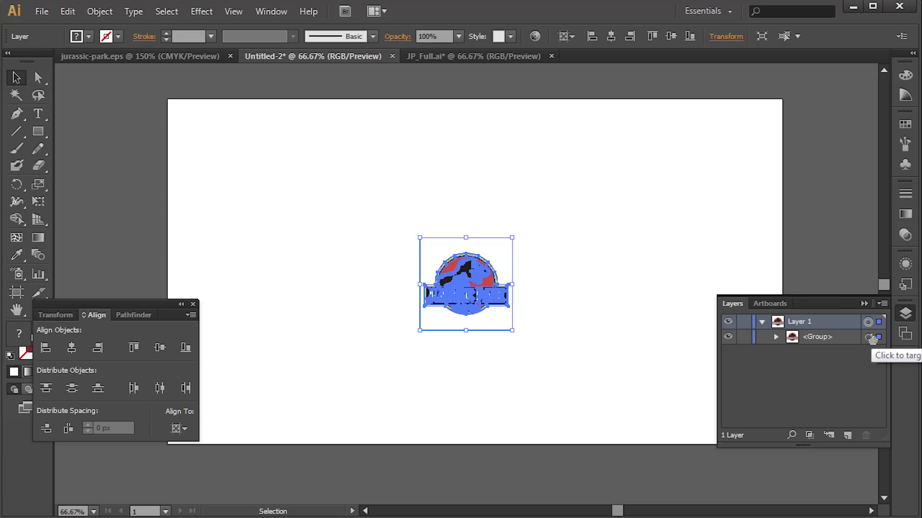
Enlarge the logo group to about 683 px wide and centre it horizontally and vertically
{"action": "left_click_drag", "start_coordinate": [469, 241], "coordinate": [774, 96]}
{"action": "scroll", "coordinate": [515, 316], "scroll_direction": "down", "scroll_amount": 2}
{"action": "left_click_drag", "start_coordinate": [515, 316], "coordinate": [418, 414]}
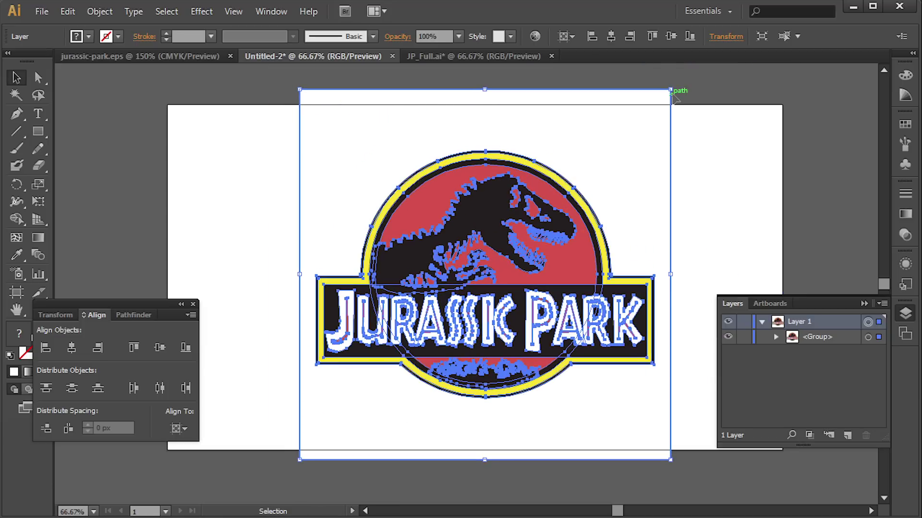
{"action": "left_click_drag", "start_coordinate": [671, 92], "coordinate": [665, 302]}
{"action": "scroll", "coordinate": [665, 302], "scroll_direction": "down", "scroll_amount": 5}
{"action": "mouse_move", "coordinate": [585, 345]}
{"action": "left_mouse_down"}
{"action": "mouse_move", "coordinate": [547, 350]}
{"action": "mouse_move", "coordinate": [579, 344]}
{"action": "left_mouse_up"}
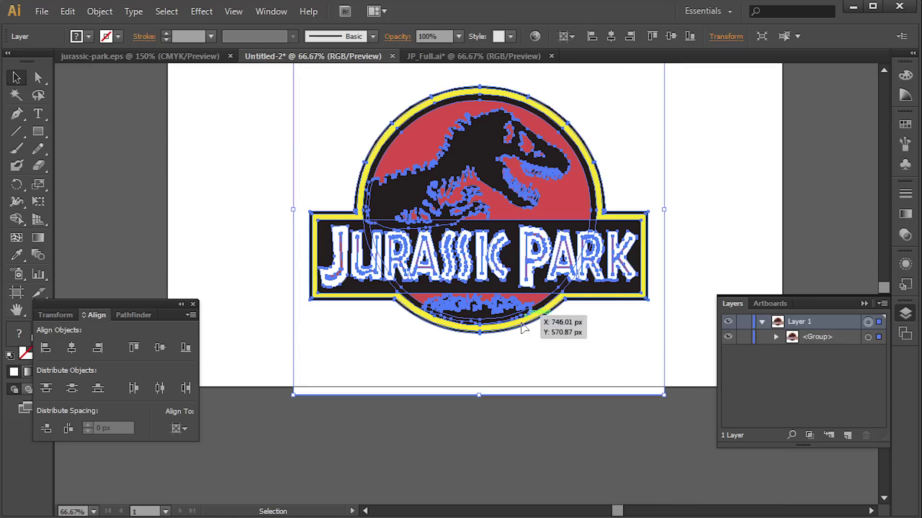
{"action": "scroll", "coordinate": [528, 192], "scroll_direction": "up", "scroll_amount": 3}
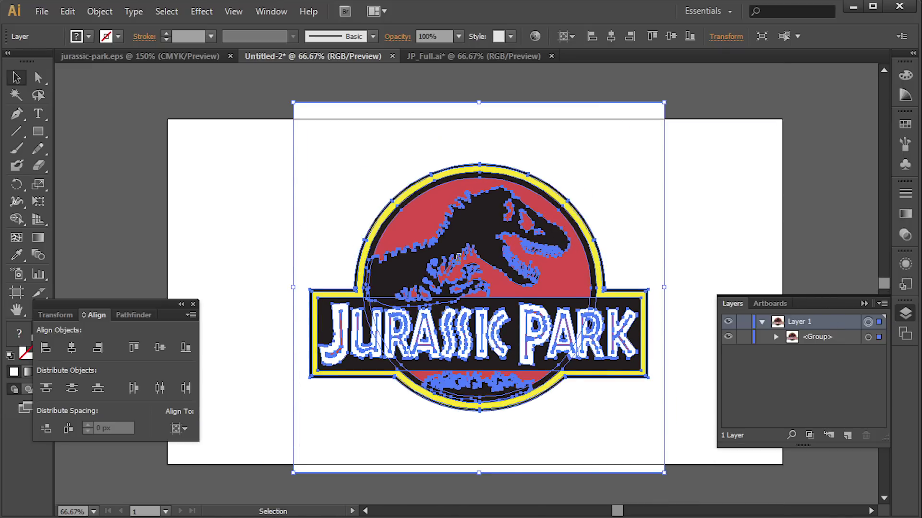
{"action": "left_click", "coordinate": [73, 347]}
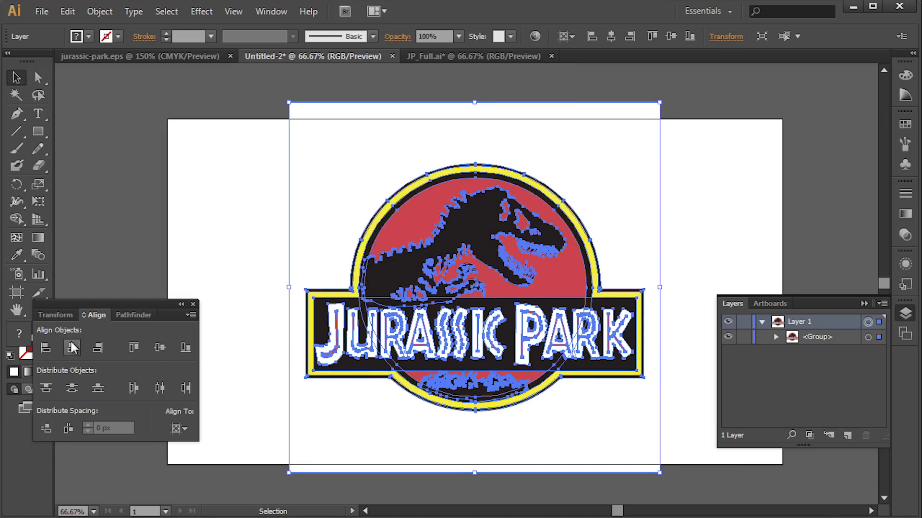
{"action": "left_click", "coordinate": [160, 349]}
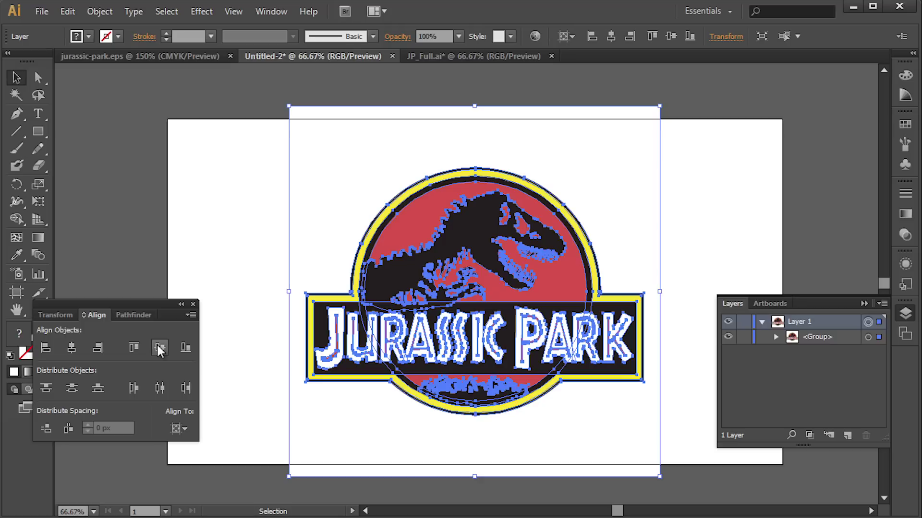
Save the document over the existing JP_Full.ai with default Illustrator options
{"action": "key", "text": "ctrl+s"}
{"action": "left_click", "coordinate": [141, 73]}
{"action": "left_click", "coordinate": [361, 346]}
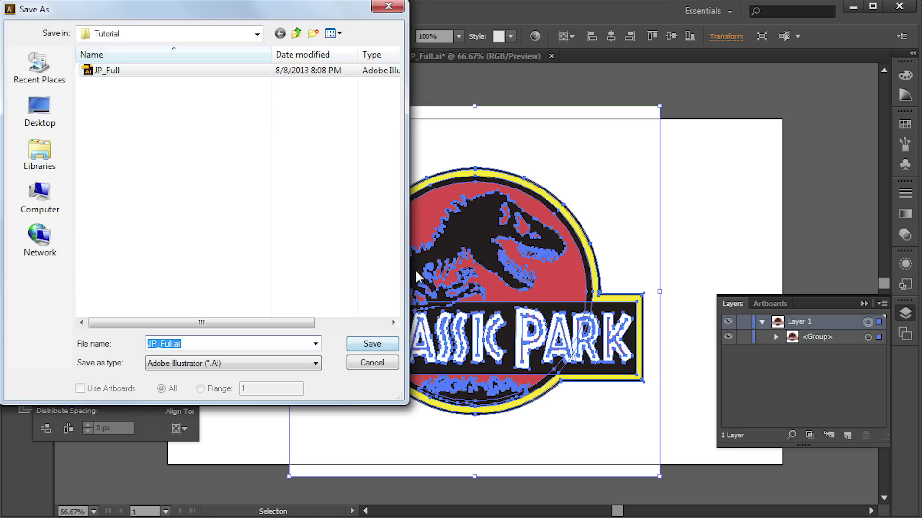
{"action": "left_click", "coordinate": [379, 346]}
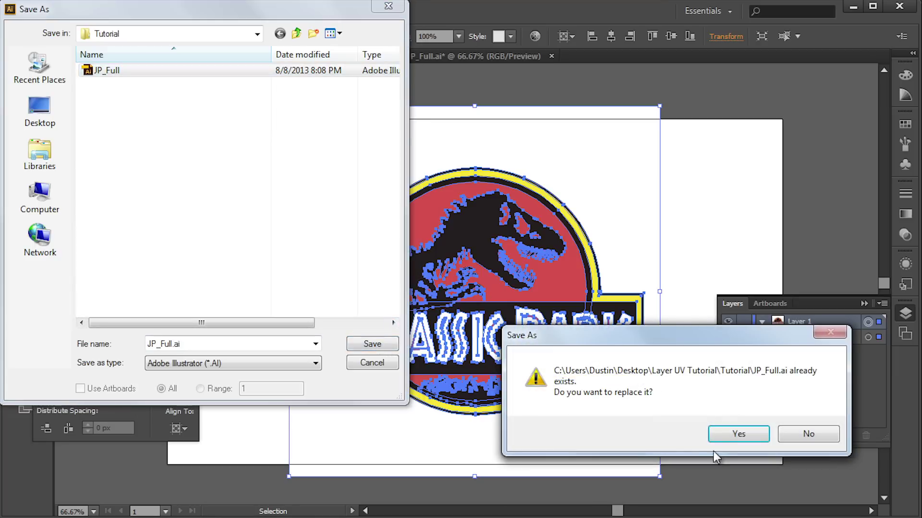
{"action": "left_click", "coordinate": [731, 435]}
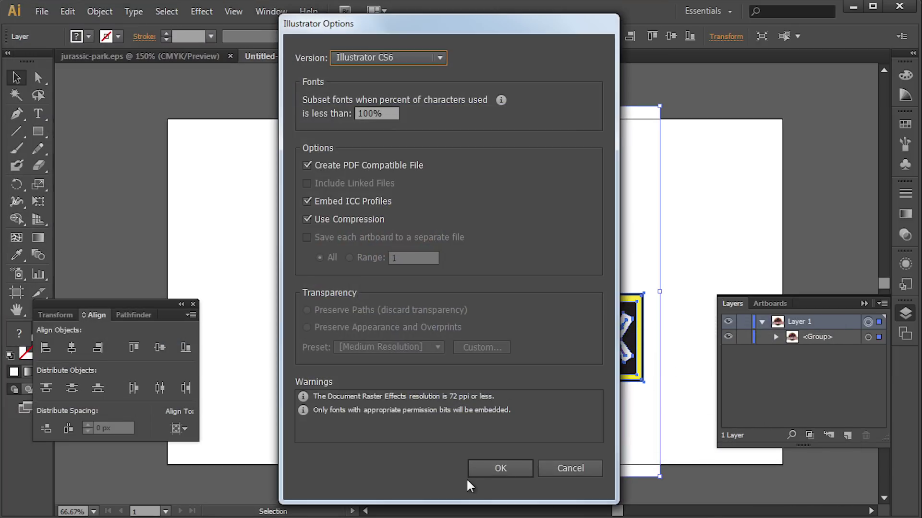
{"action": "left_click", "coordinate": [502, 468]}
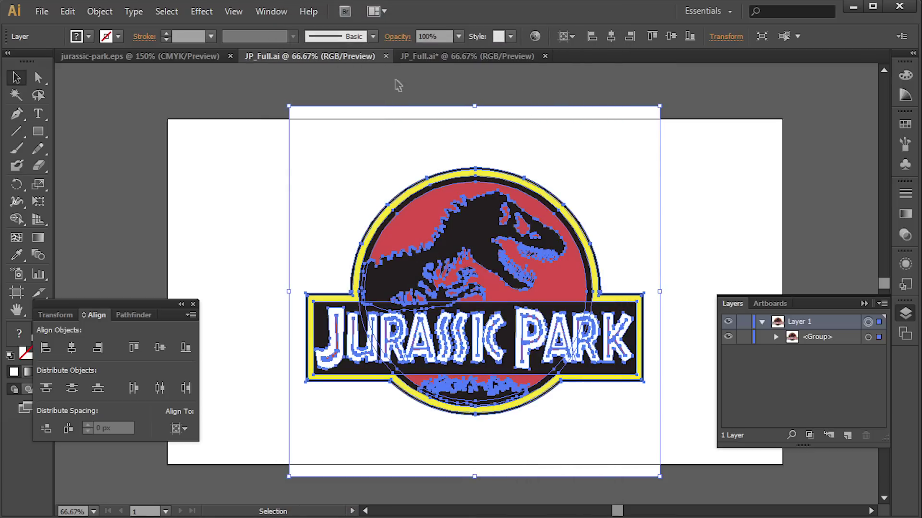
Close jurassic-park.eps and the older JP_Full.ai copy without saving changes
{"action": "left_click", "coordinate": [230, 56]}
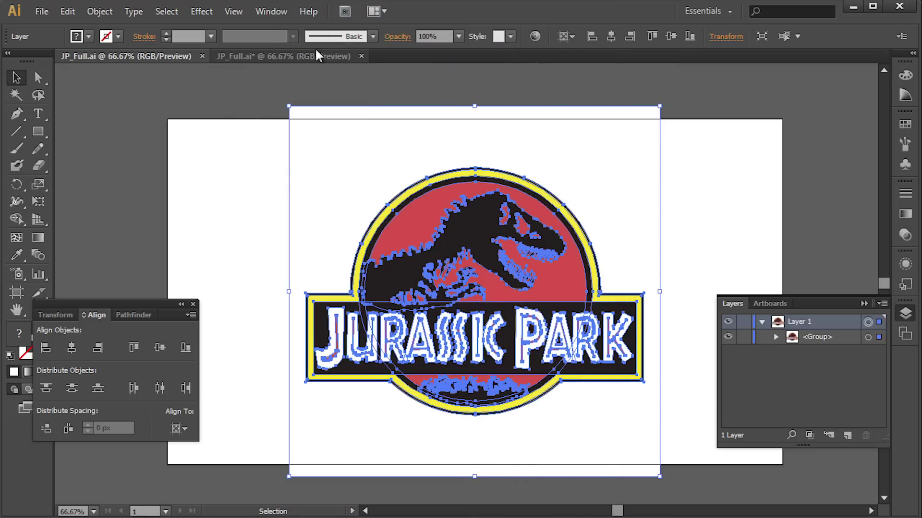
{"action": "left_click", "coordinate": [361, 56]}
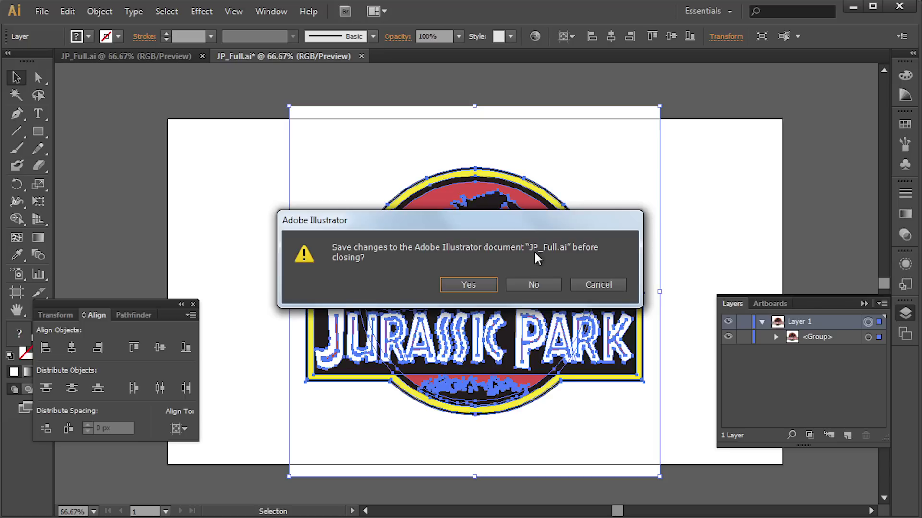
{"action": "left_click", "coordinate": [532, 284]}
Save a copy as JP_Full_main_body.ai with default Illustrator options
{"action": "left_click", "coordinate": [47, 16]}
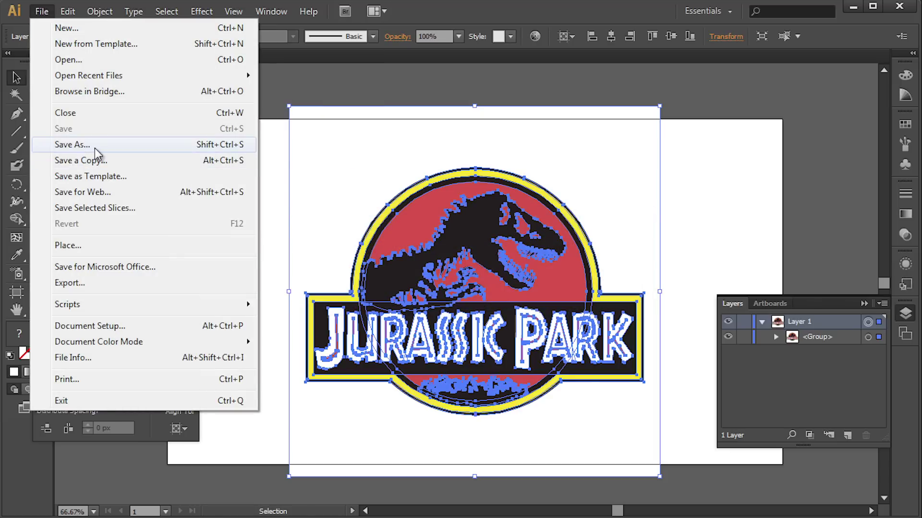
{"action": "left_click", "coordinate": [94, 149]}
{"action": "left_click", "coordinate": [190, 342]}
{"action": "type", "text": "_Full_"}
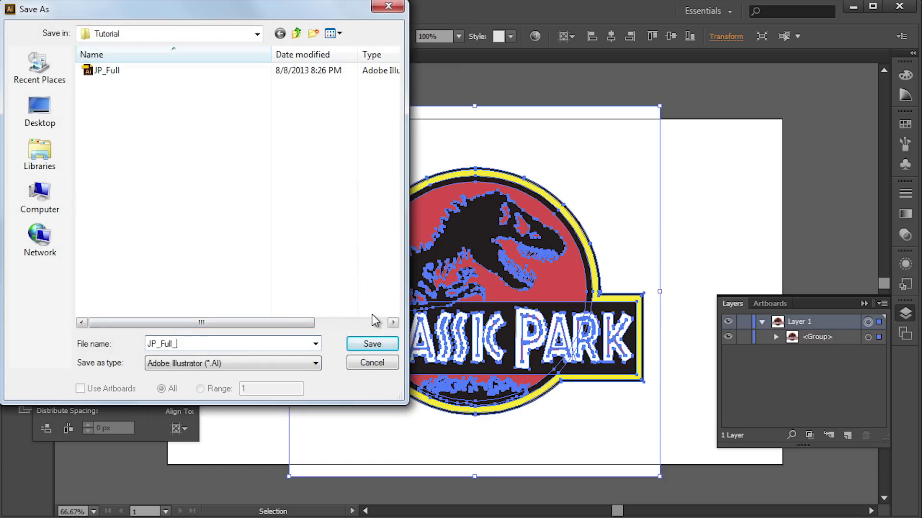
{"action": "type", "text": "main_body"}
{"action": "key", "text": "Return"}
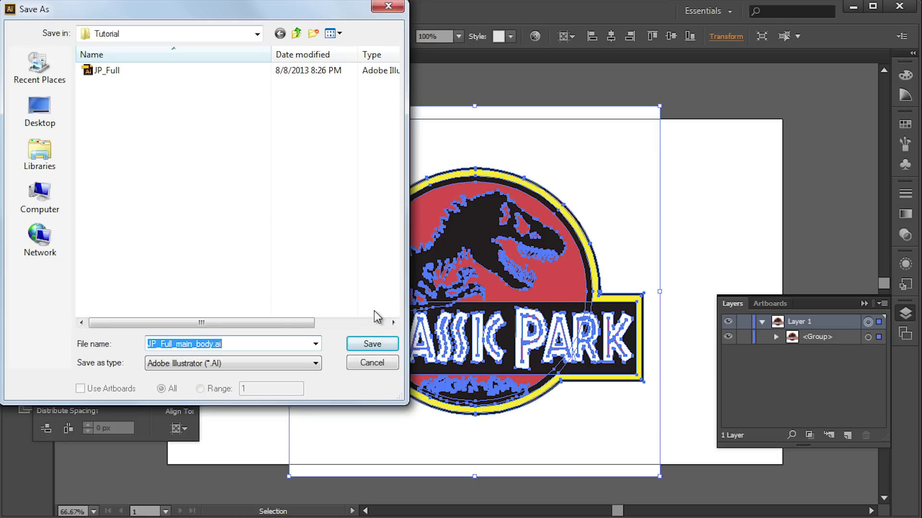
{"action": "left_click", "coordinate": [384, 346]}
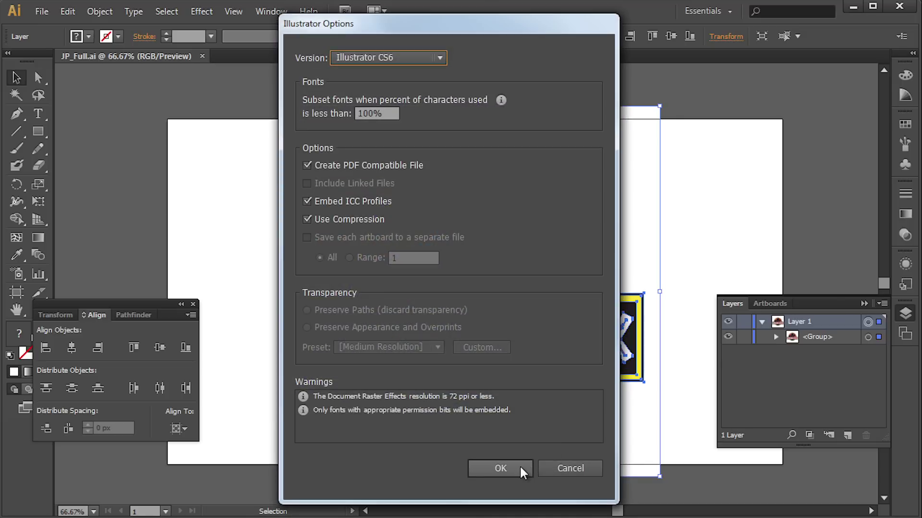
{"action": "left_click", "coordinate": [500, 469]}
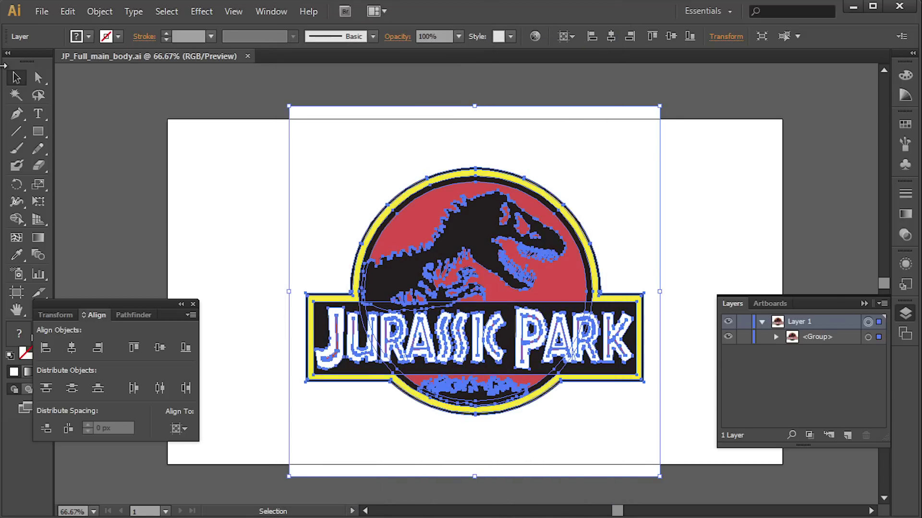
Expand the logo group in Layers and remove the letters and dinosaur artwork
{"action": "left_click", "coordinate": [787, 374]}
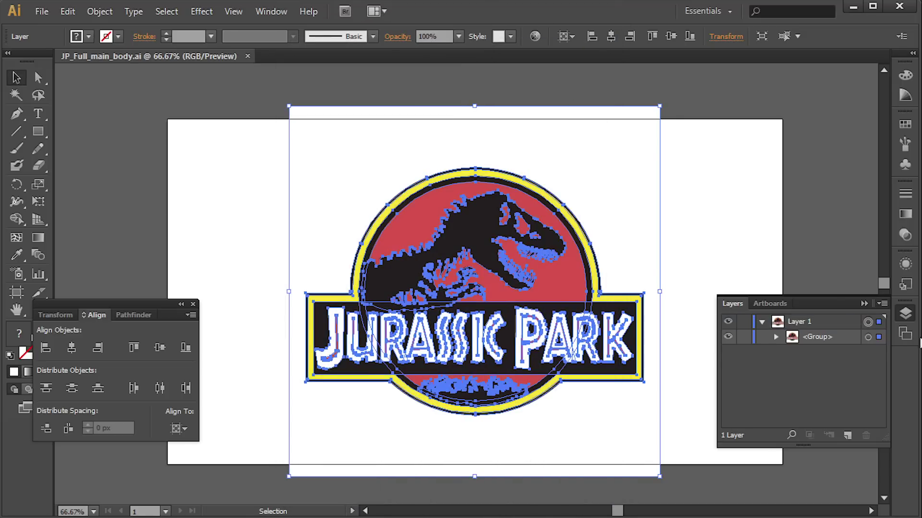
{"action": "left_click", "coordinate": [775, 337]}
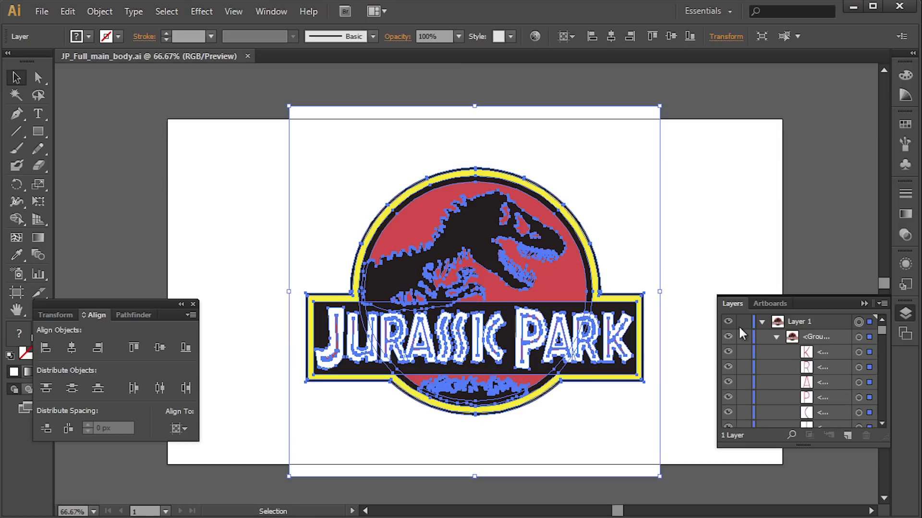
{"action": "left_click", "coordinate": [859, 353]}
{"action": "left_click", "coordinate": [858, 354]}
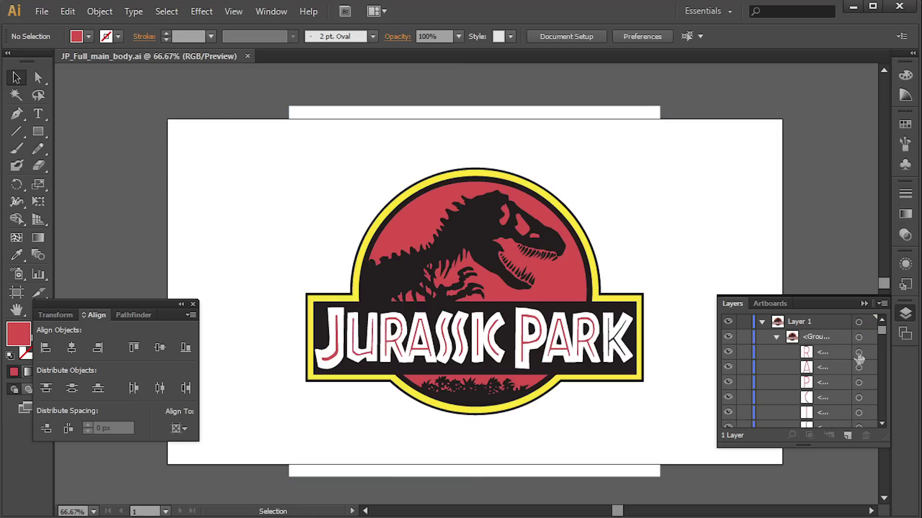
{"action": "scroll", "coordinate": [859, 357], "scroll_direction": "down", "scroll_amount": 4}
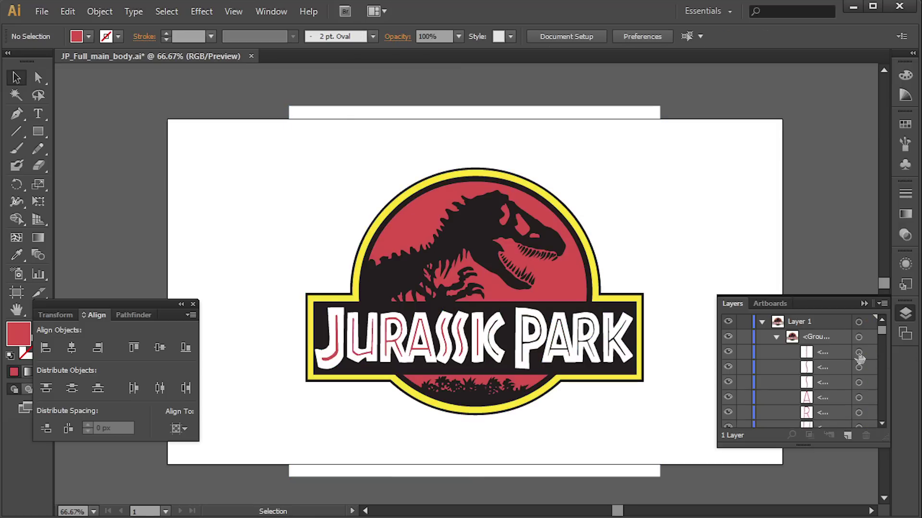
{"action": "scroll", "coordinate": [859, 357], "scroll_direction": "down", "scroll_amount": 4}
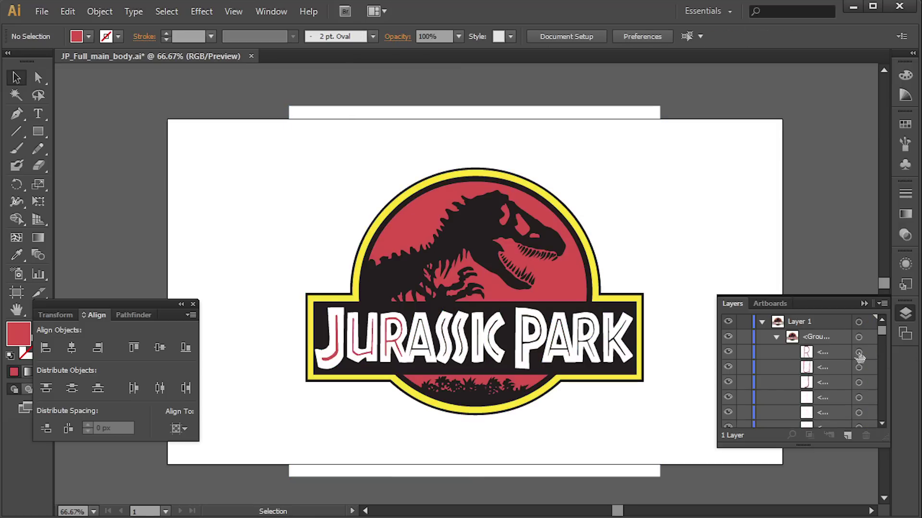
{"action": "key", "text": "ctrl+z"}
{"action": "key", "text": "ctrl+z"}
{"action": "key", "text": "ctrl+z"}
{"action": "key", "text": "ctrl+z"}
{"action": "key", "text": "ctrl+z"}
{"action": "key", "text": "ctrl+z"}
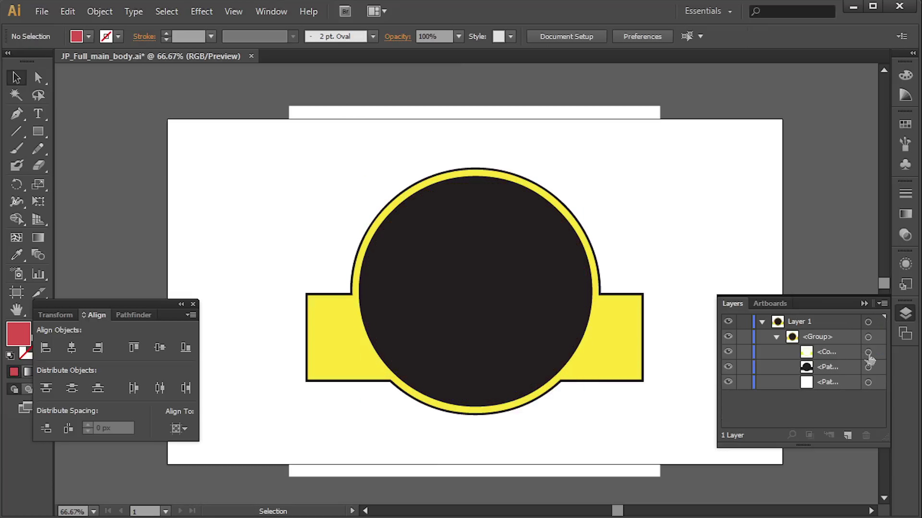
Delete the yellow border and white background, then copy the black silhouette path
{"action": "left_click", "coordinate": [869, 353]}
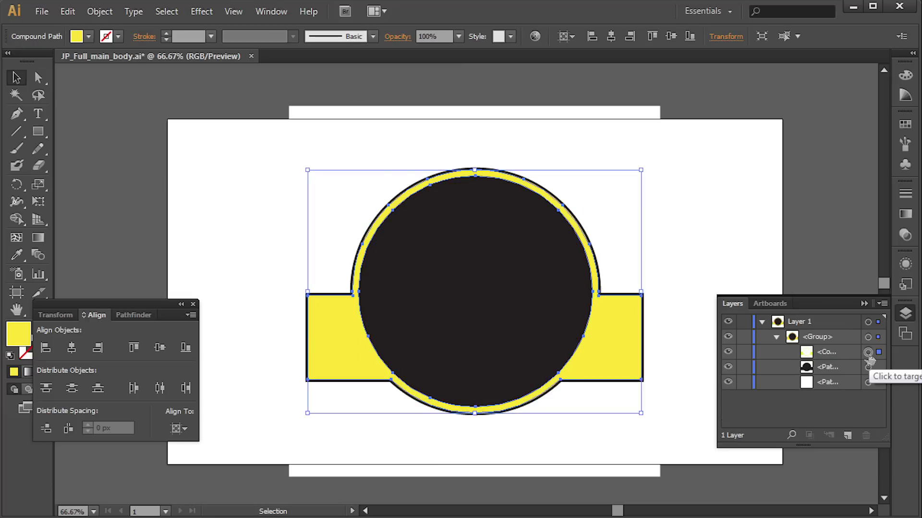
{"action": "key", "text": "Delete"}
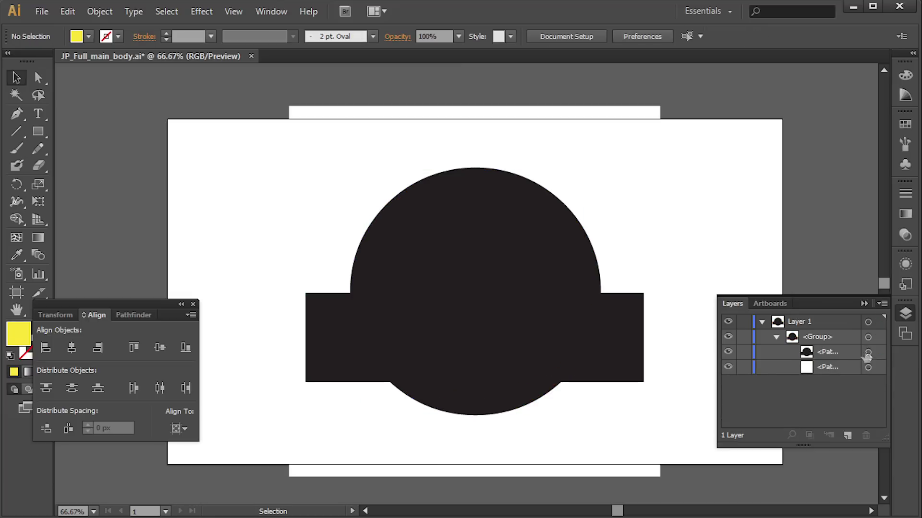
{"action": "left_click", "coordinate": [869, 367]}
{"action": "key", "text": "Delete"}
{"action": "left_click", "coordinate": [868, 353]}
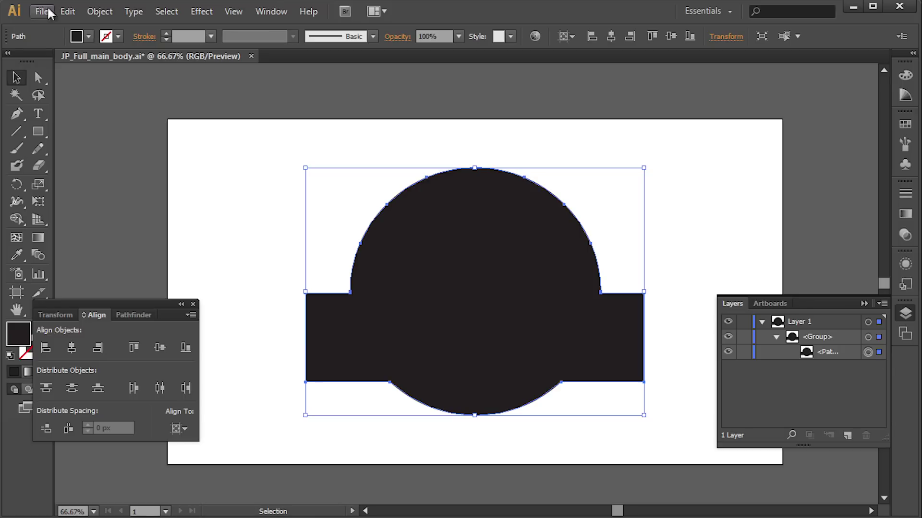
{"action": "left_click", "coordinate": [68, 12]}
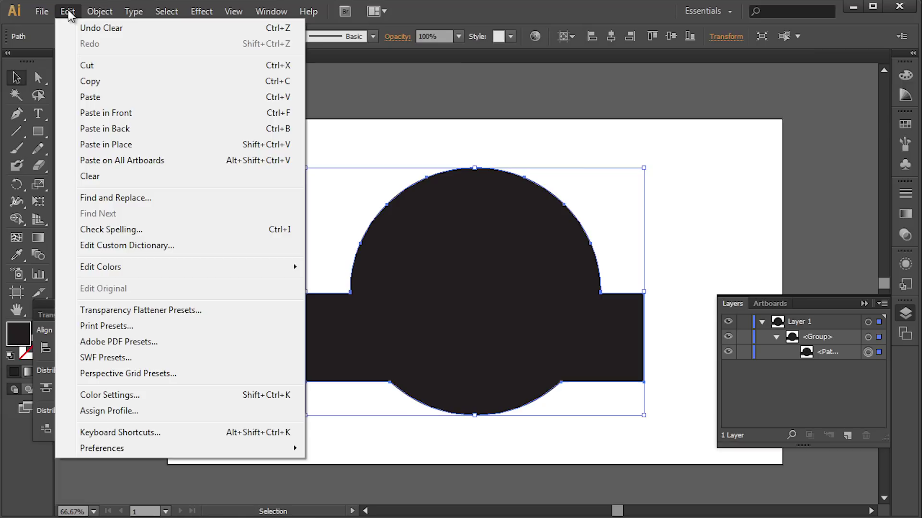
{"action": "left_click", "coordinate": [111, 82]}
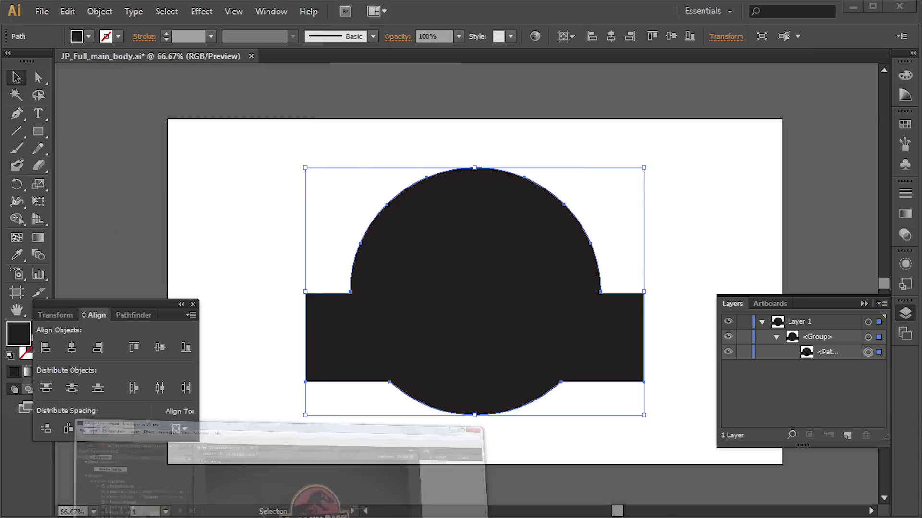
In After Effects, create Comp 2 with a new Black Solid 5 layer
{"action": "key", "text": "alt+Tab"}
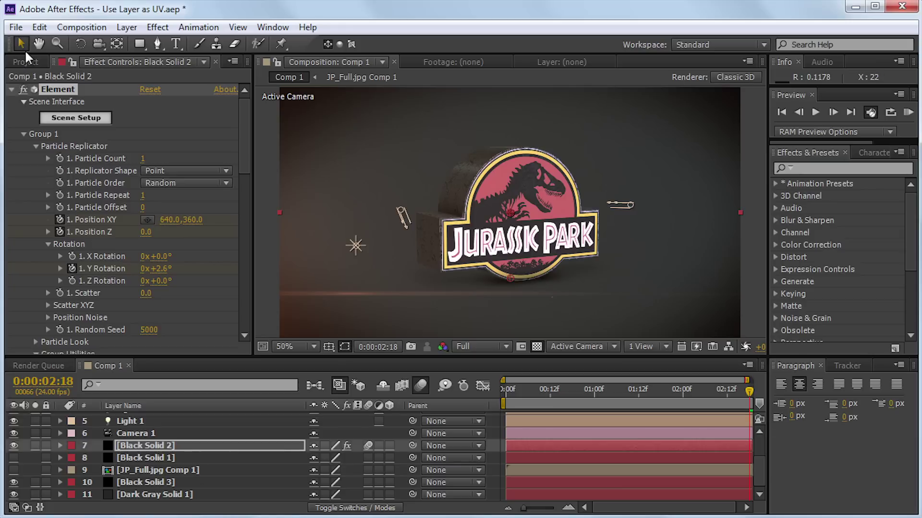
{"action": "key", "text": "ctrl+n"}
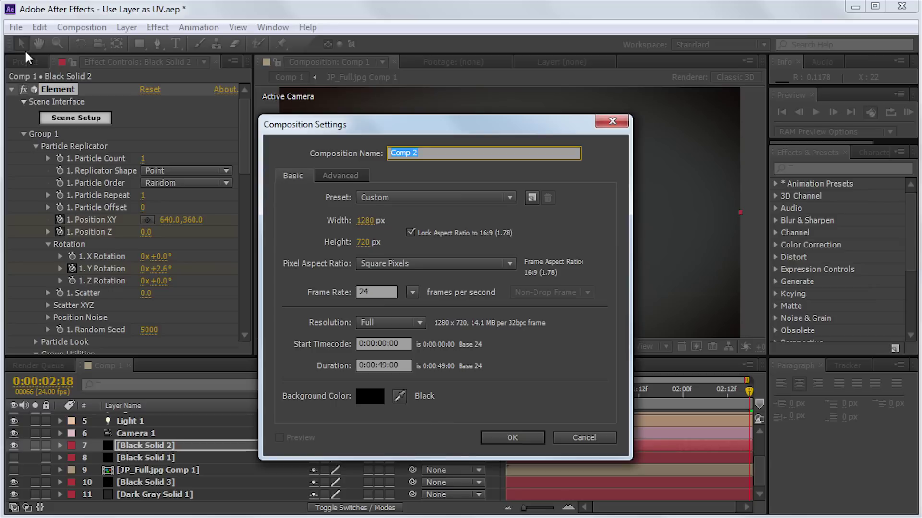
{"action": "key", "text": "Return"}
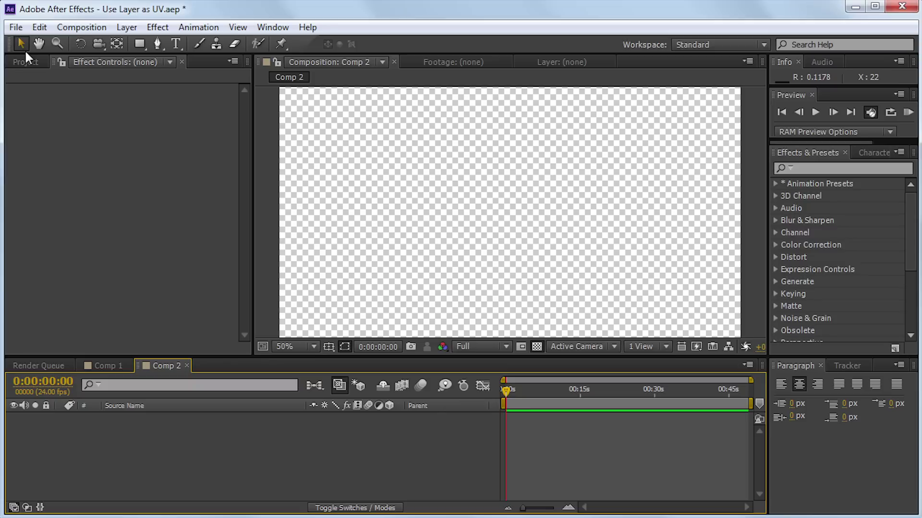
{"action": "key", "text": "ctrl+y"}
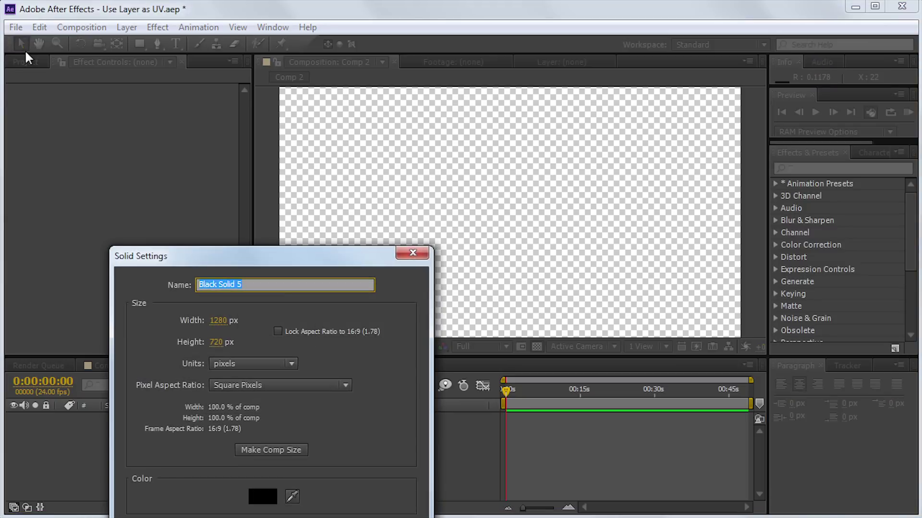
{"action": "key", "text": "Return"}
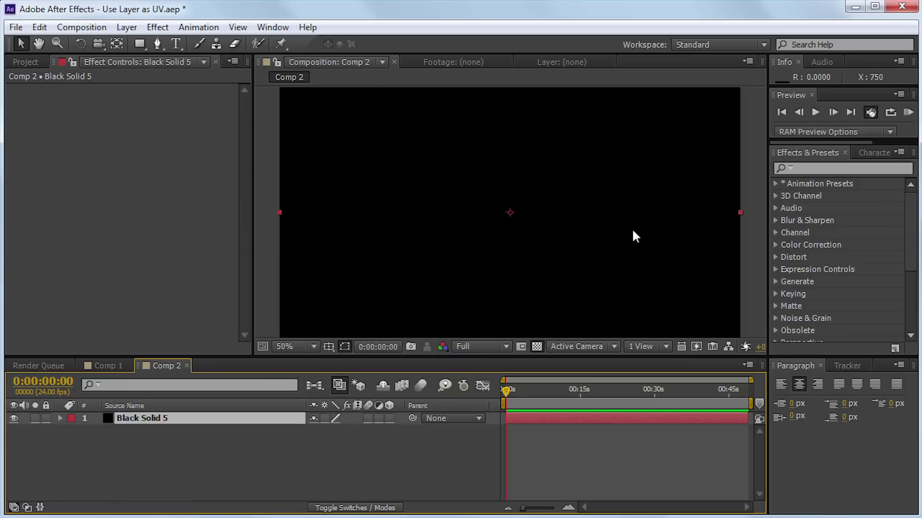
Paste the silhouette outline as a mask on Black Solid 5 and save the project
{"action": "left_click", "coordinate": [39, 27]}
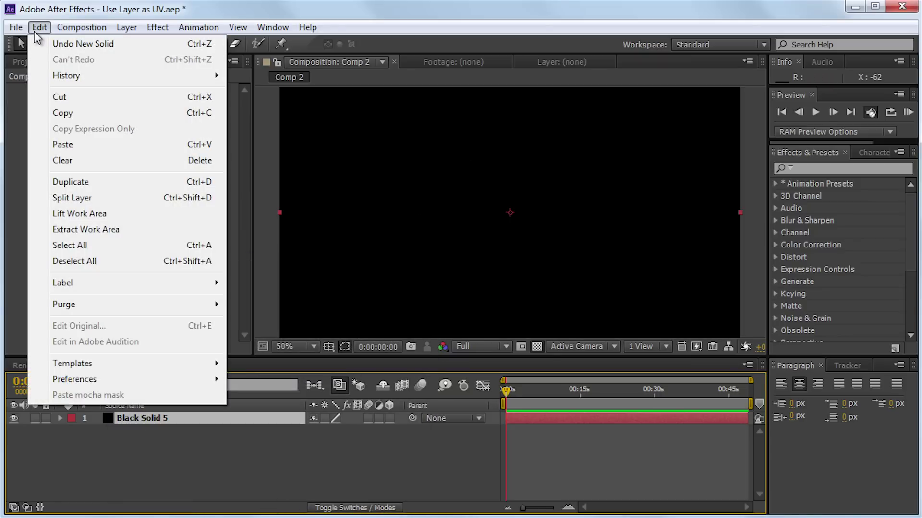
{"action": "left_click", "coordinate": [103, 146]}
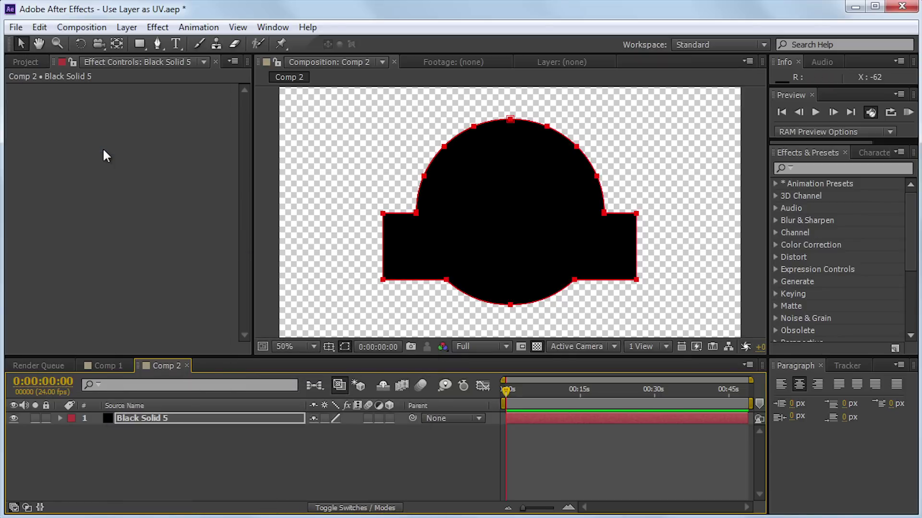
{"action": "key", "text": "comma"}
{"action": "key", "text": "period"}
{"action": "key", "text": "ctrl+s"}
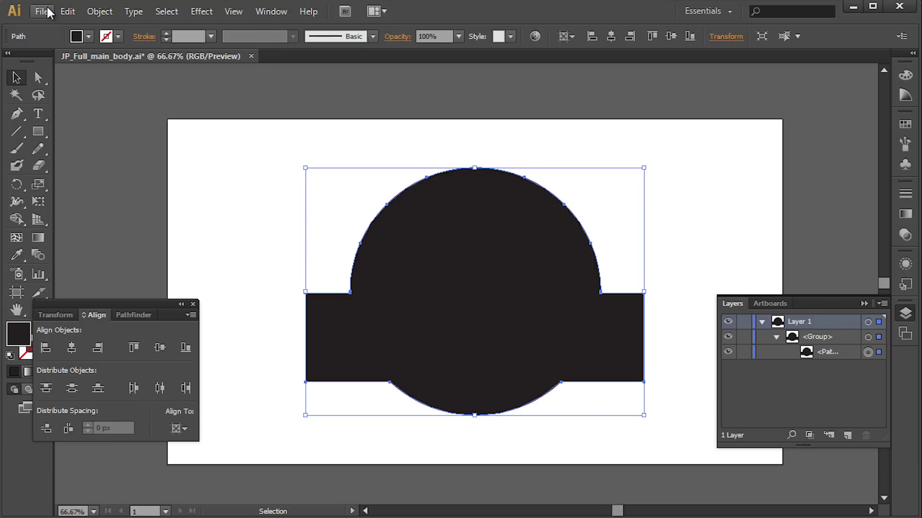
Open JP_Full.ai in Illustrator
{"action": "left_click", "coordinate": [42, 11]}
{"action": "left_click", "coordinate": [86, 60]}
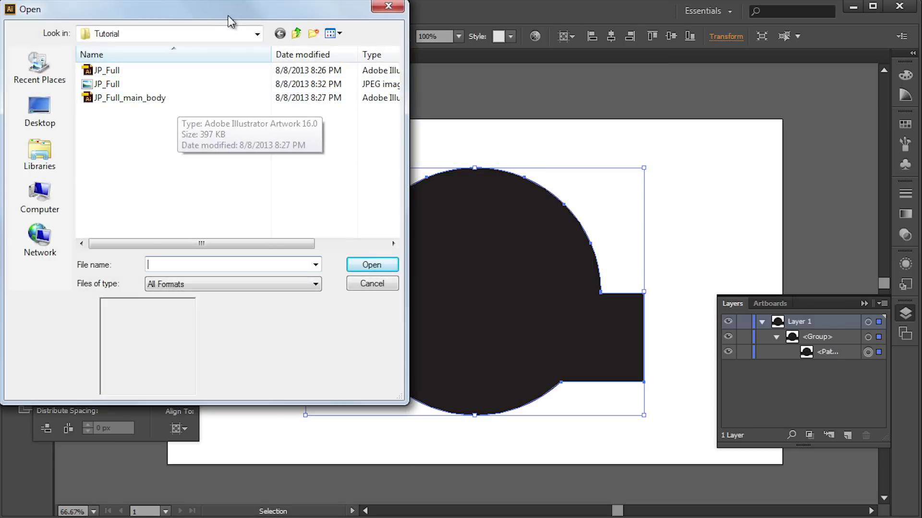
{"action": "left_click", "coordinate": [185, 71]}
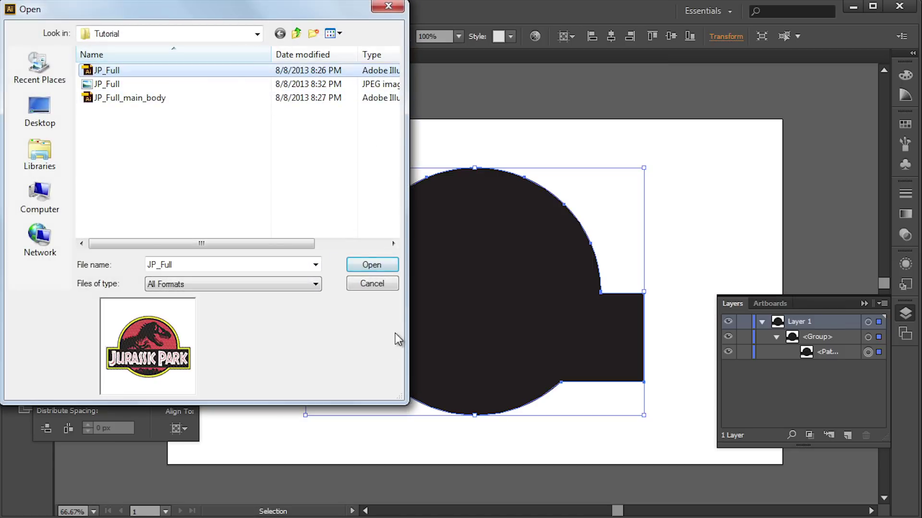
{"action": "left_click", "coordinate": [371, 265]}
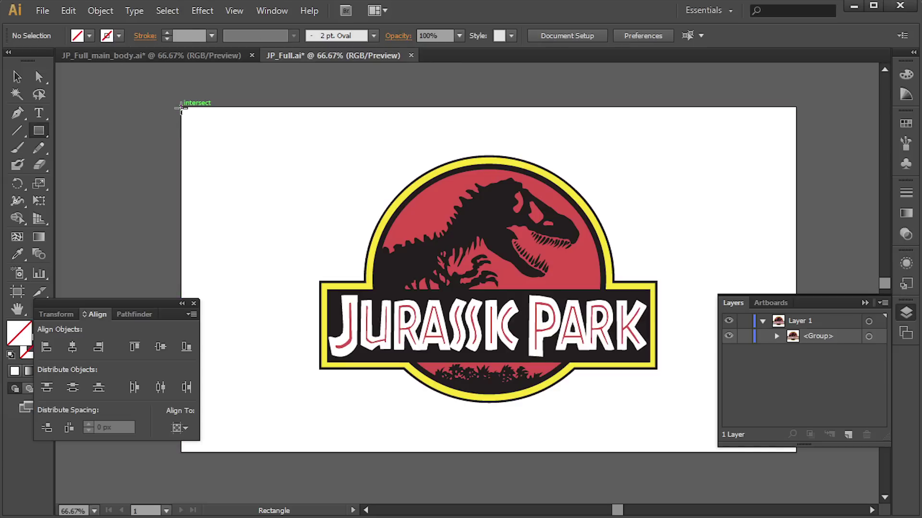
Draw a rectangle covering the whole artboard and stack it beneath the logo group
{"action": "left_click_drag", "start_coordinate": [181, 107], "coordinate": [795, 451]}
{"action": "left_click", "coordinate": [816, 332]}
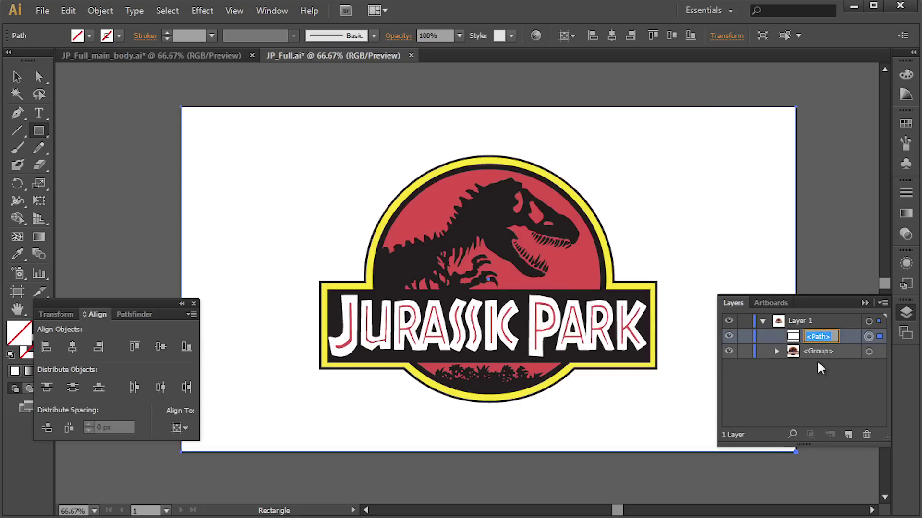
{"action": "left_click_drag", "start_coordinate": [800, 339], "coordinate": [810, 363]}
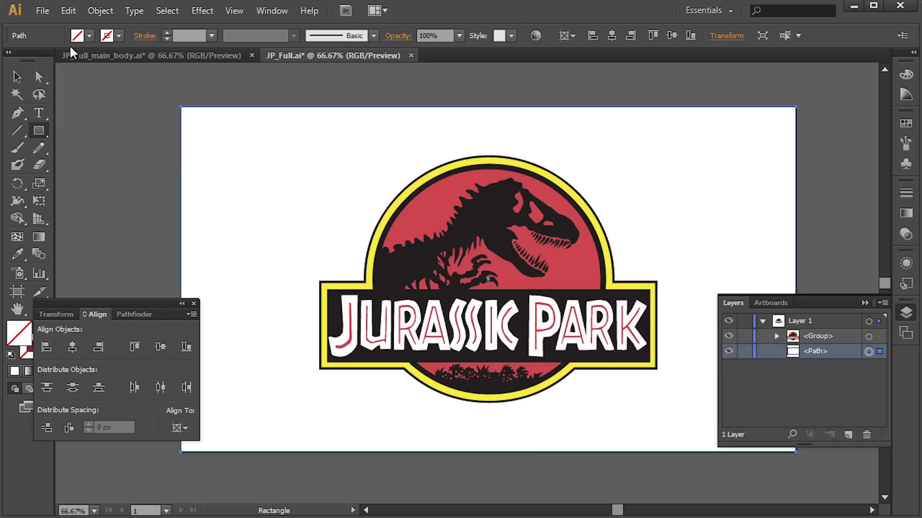
Export the artwork as JP_Full.jpg, replacing the old file, at JPEG quality 10 (Maximum)
{"action": "left_click", "coordinate": [41, 10]}
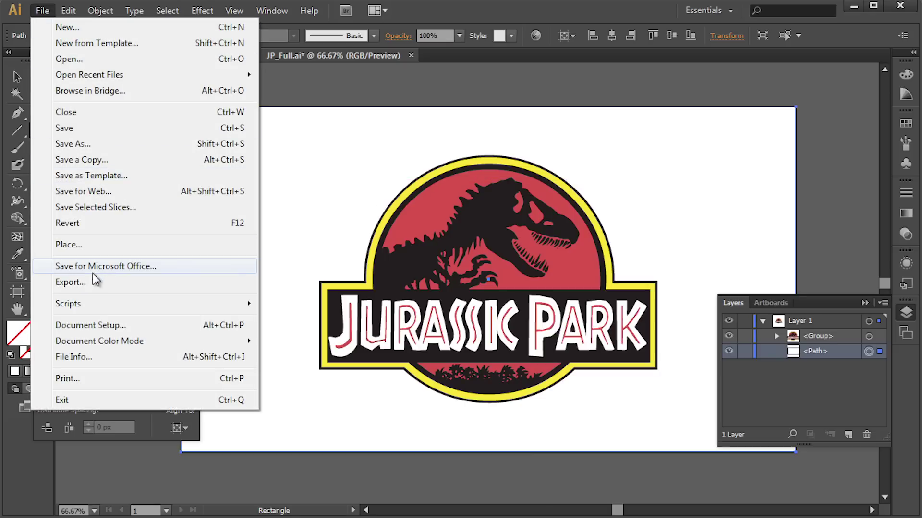
{"action": "left_click", "coordinate": [89, 282]}
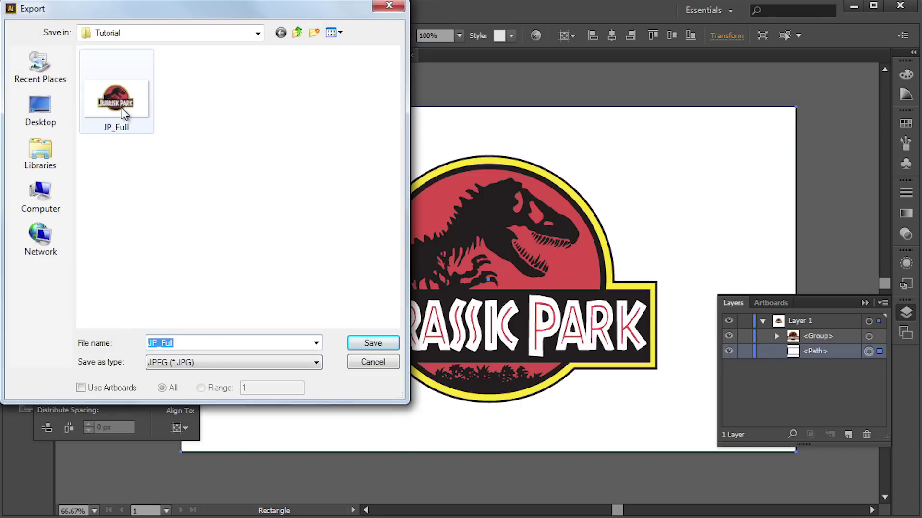
{"action": "left_click", "coordinate": [122, 110]}
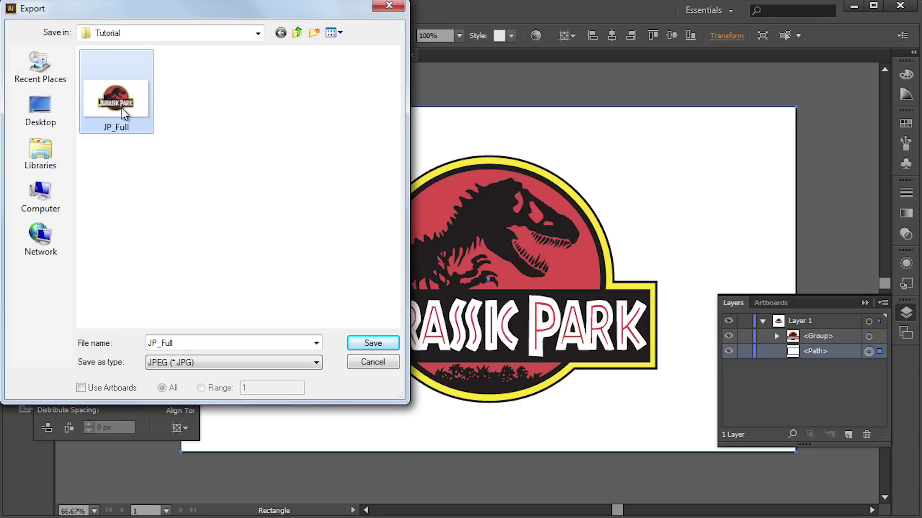
{"action": "left_click", "coordinate": [364, 342]}
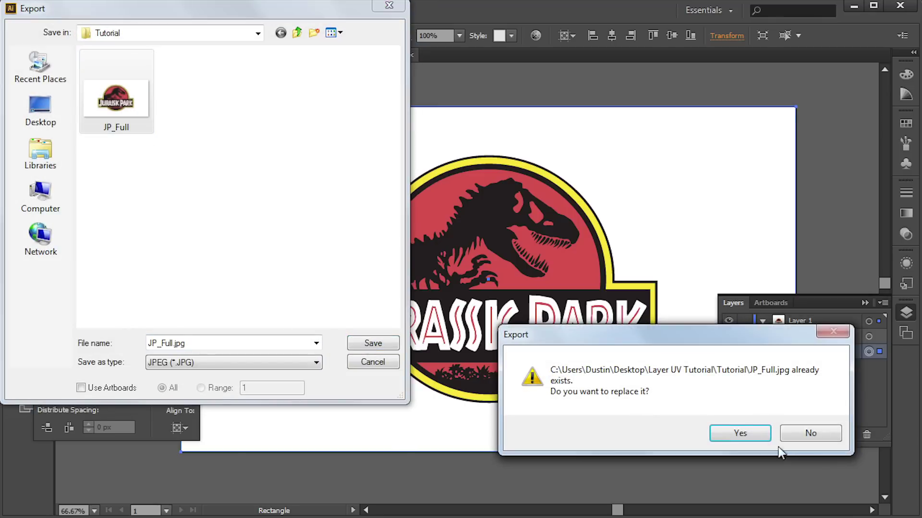
{"action": "left_click", "coordinate": [767, 441]}
{"action": "left_click", "coordinate": [576, 282]}
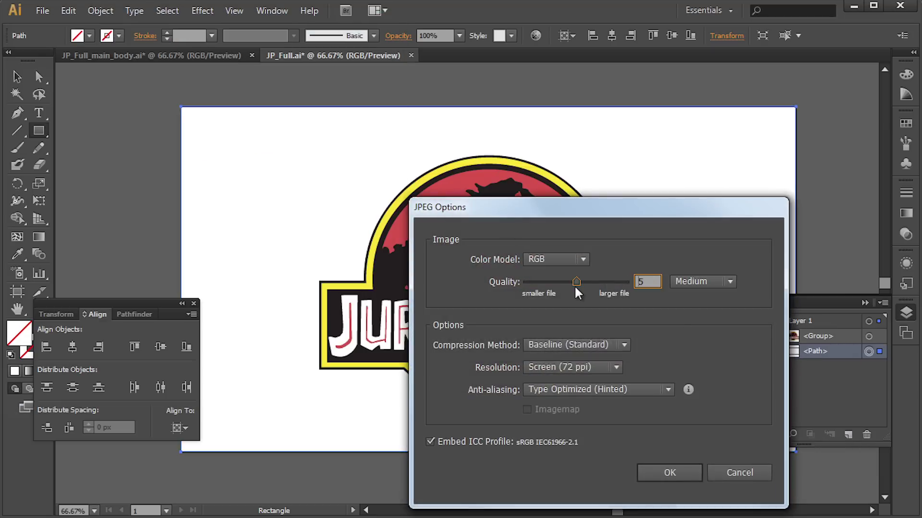
{"action": "left_click_drag", "start_coordinate": [576, 288], "coordinate": [660, 290]}
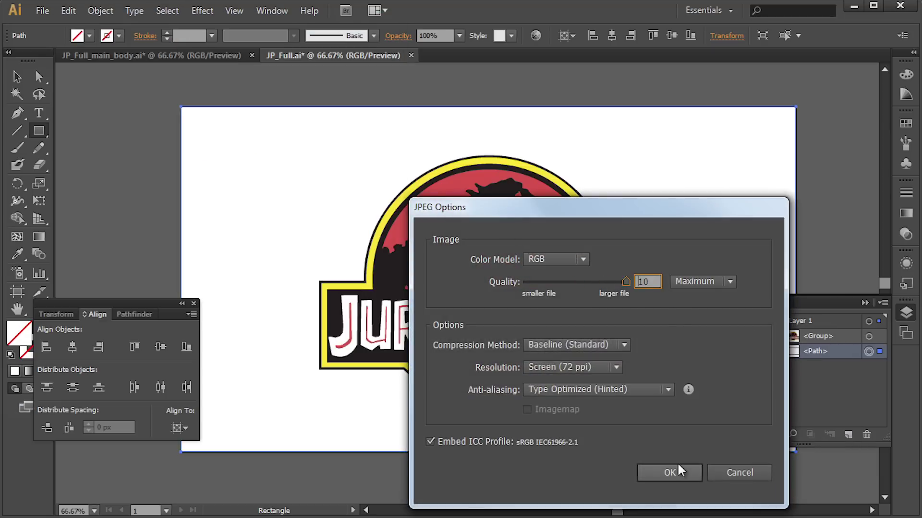
{"action": "left_click", "coordinate": [663, 475]}
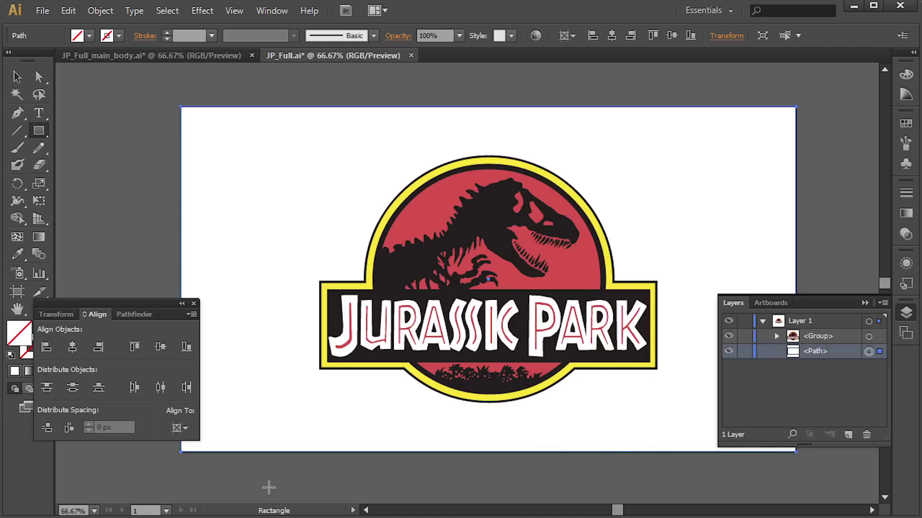
Import JP_Full.jpg into After Effects and place it in Comp 2 beneath Black Solid 5
{"action": "key", "text": "alt+Tab"}
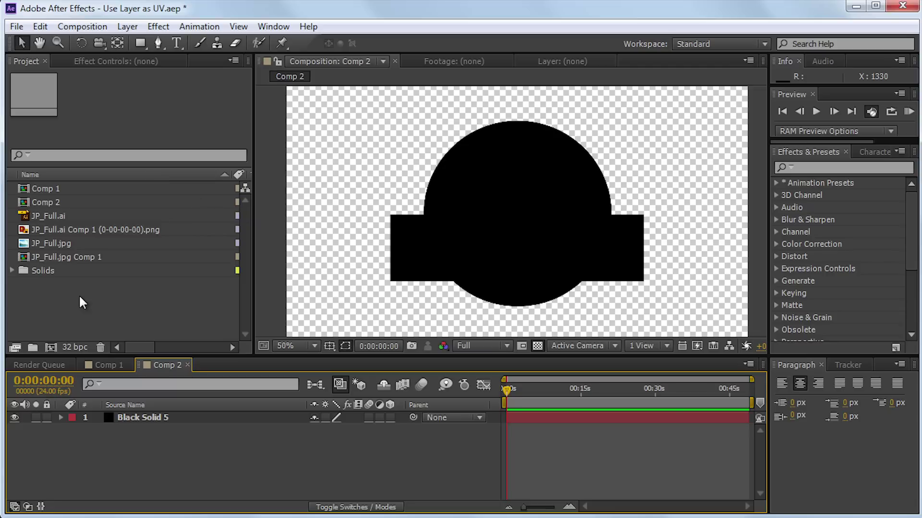
{"action": "double_click", "coordinate": [79, 297]}
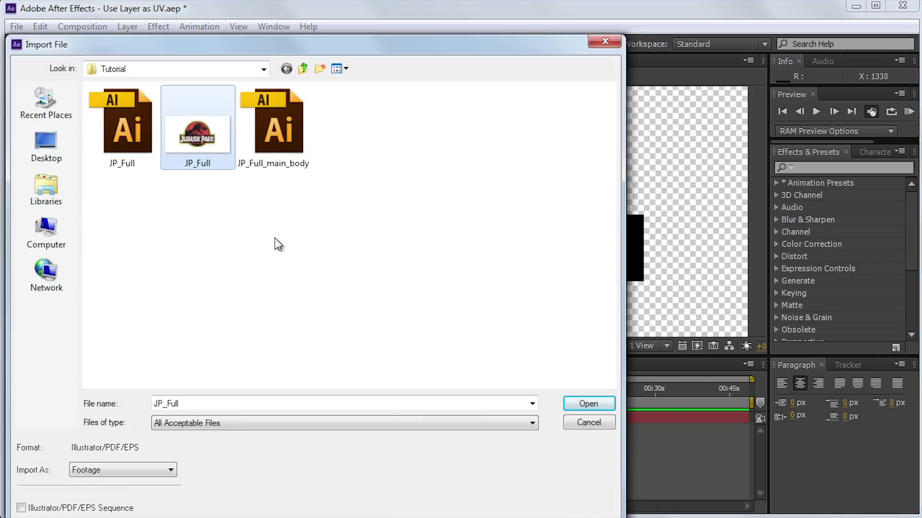
{"action": "left_click", "coordinate": [589, 403]}
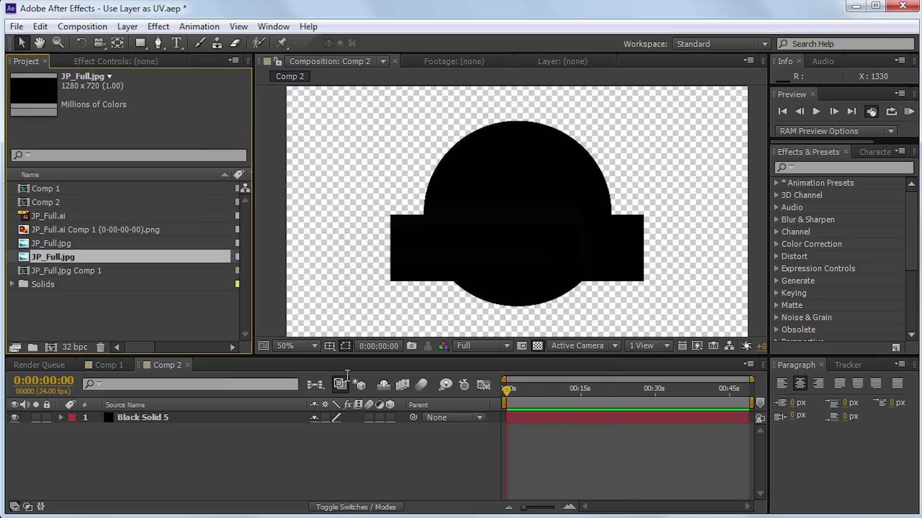
{"action": "left_click_drag", "start_coordinate": [47, 256], "coordinate": [133, 439]}
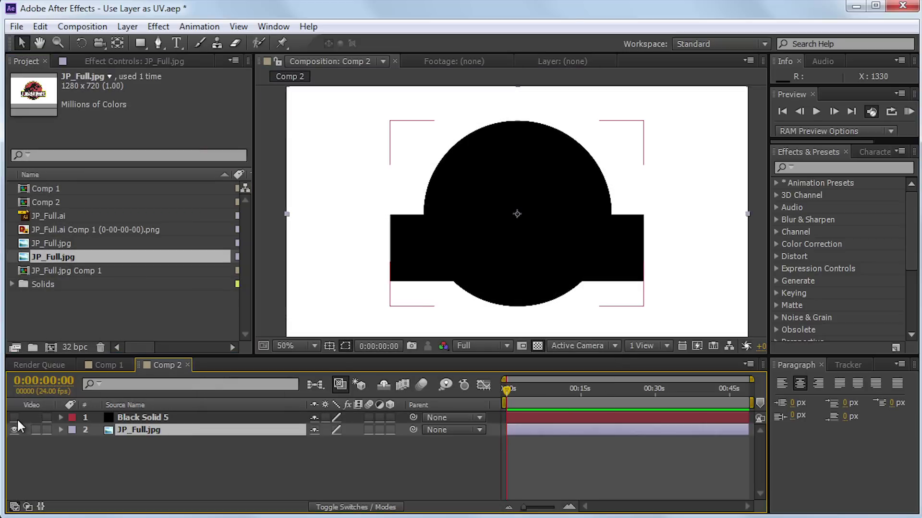
Toggle Black Solid 5's visibility to compare it with the logo, then select it
{"action": "left_click", "coordinate": [17, 419]}
{"action": "left_click", "coordinate": [17, 419]}
{"action": "left_click", "coordinate": [15, 417]}
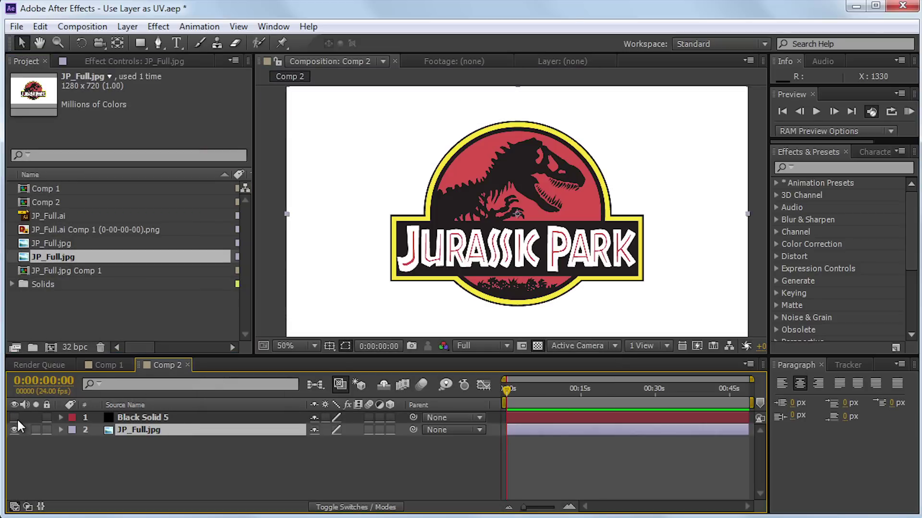
{"action": "left_click", "coordinate": [16, 419]}
{"action": "left_click", "coordinate": [17, 419]}
{"action": "left_click", "coordinate": [17, 418]}
{"action": "left_click", "coordinate": [142, 417]}
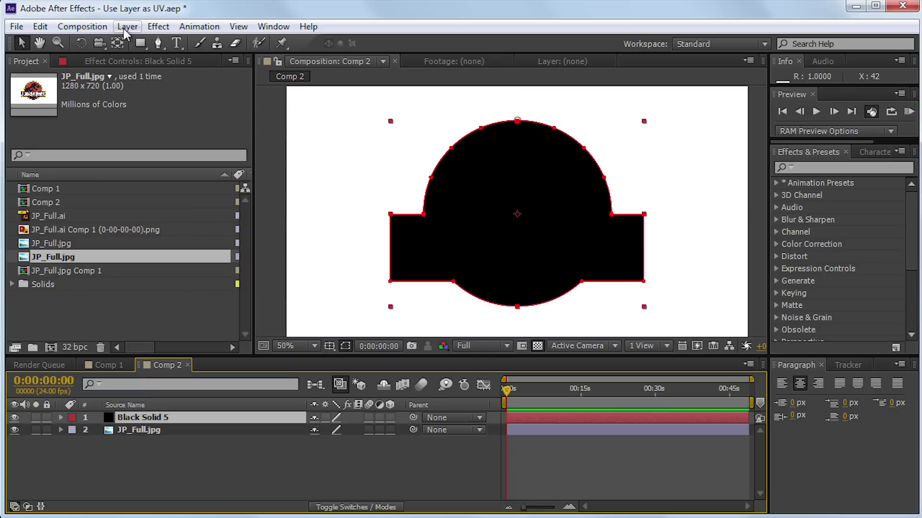
Add a new Black Solid 7 layer and apply the Video Copilot Element effect to it
{"action": "left_click", "coordinate": [127, 27]}
{"action": "mouse_move", "coordinate": [221, 43]}
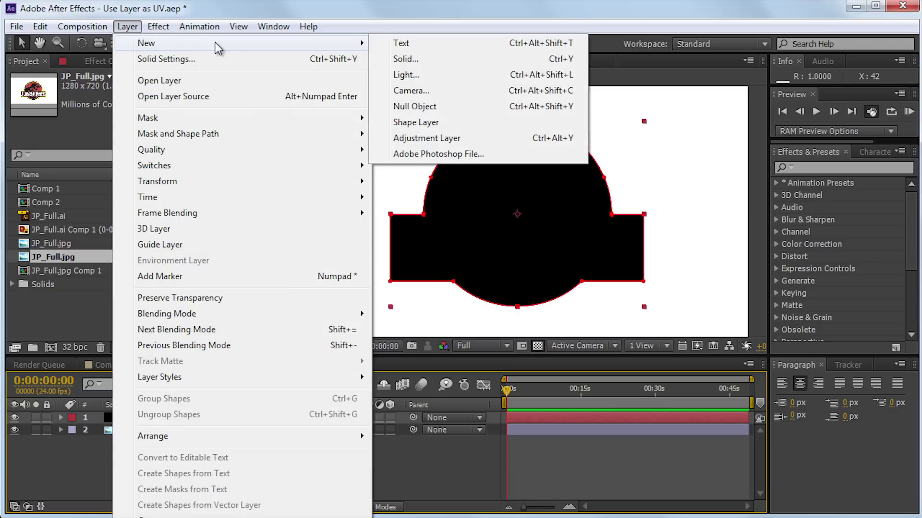
{"action": "left_click", "coordinate": [436, 57]}
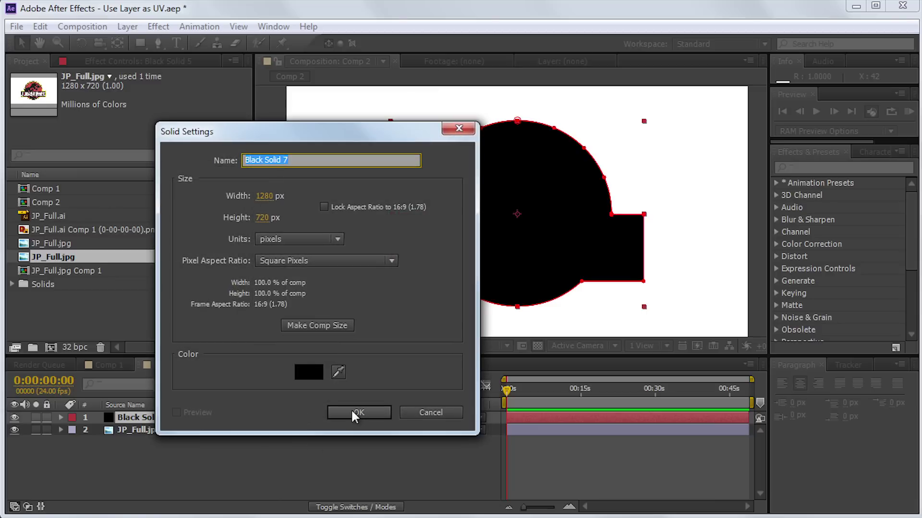
{"action": "left_click", "coordinate": [357, 411]}
{"action": "left_click", "coordinate": [158, 26]}
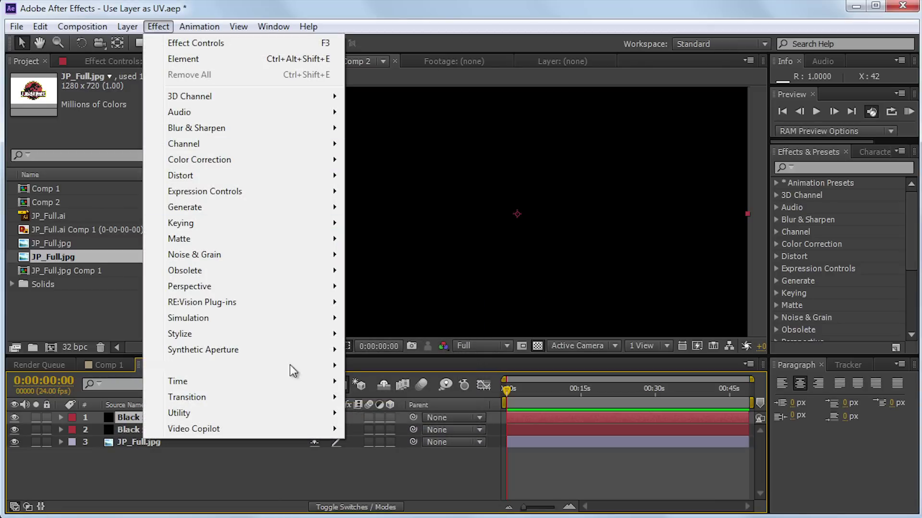
{"action": "mouse_move", "coordinate": [299, 431]}
{"action": "left_click", "coordinate": [367, 427]}
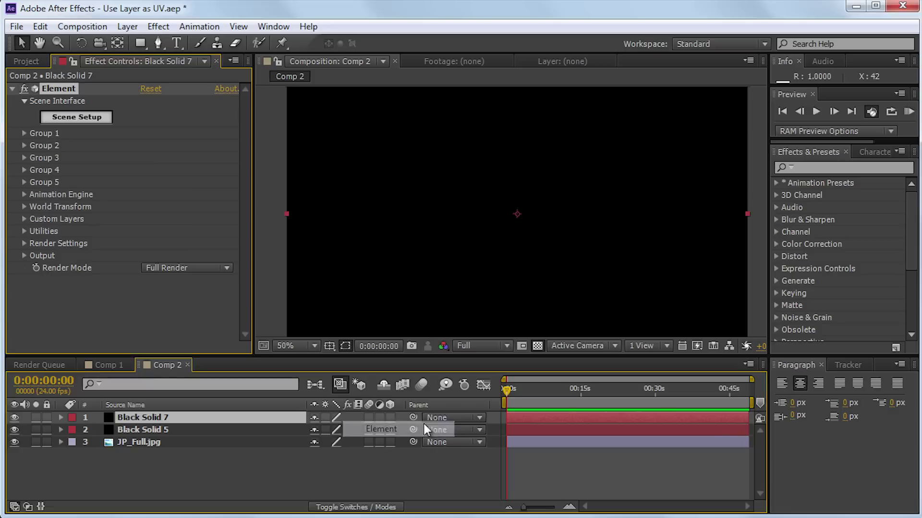
Set Element's Path Layer 1 to Black Solid 5's mask
{"action": "left_click", "coordinate": [25, 219]}
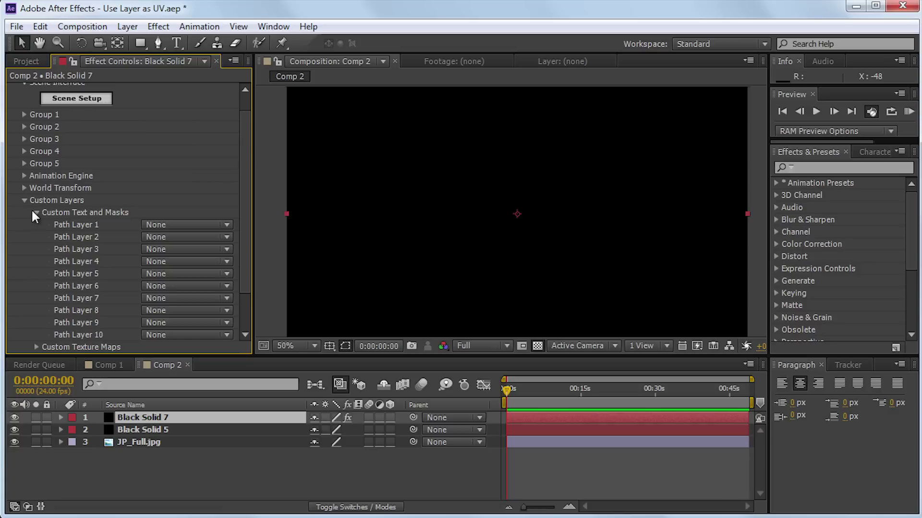
{"action": "left_click", "coordinate": [175, 224]}
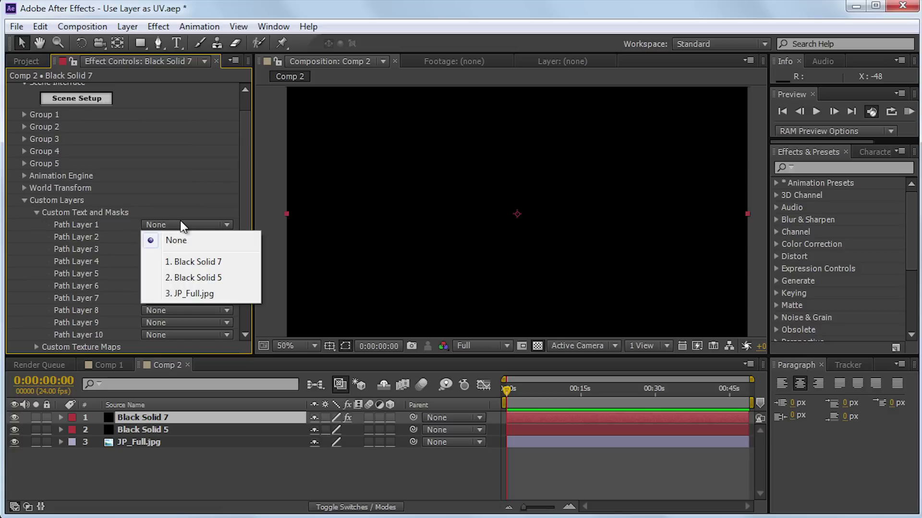
{"action": "left_click", "coordinate": [189, 451]}
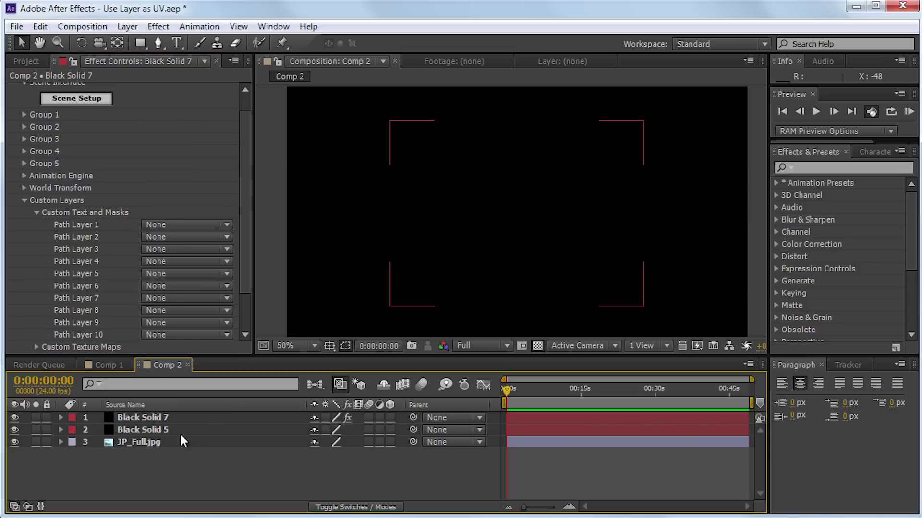
{"action": "left_click", "coordinate": [185, 433]}
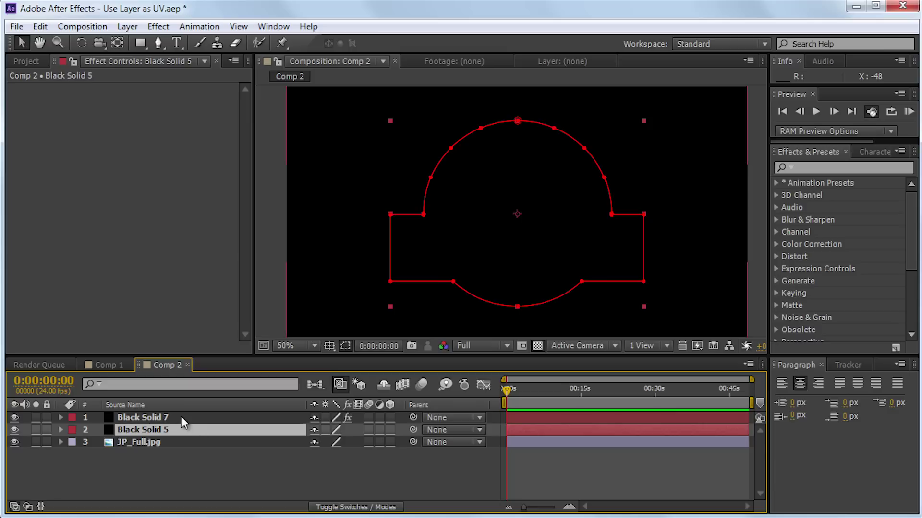
{"action": "left_click", "coordinate": [181, 416]}
{"action": "left_click", "coordinate": [194, 244]}
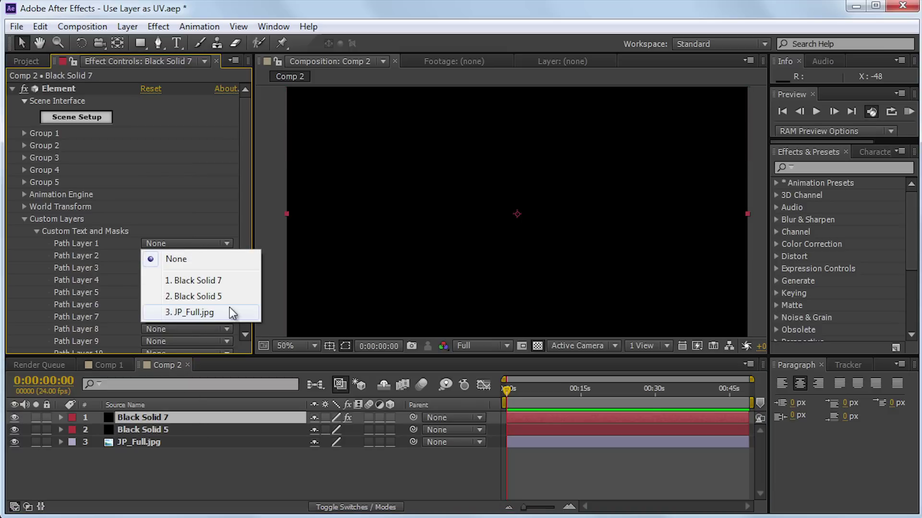
{"action": "left_click", "coordinate": [229, 294]}
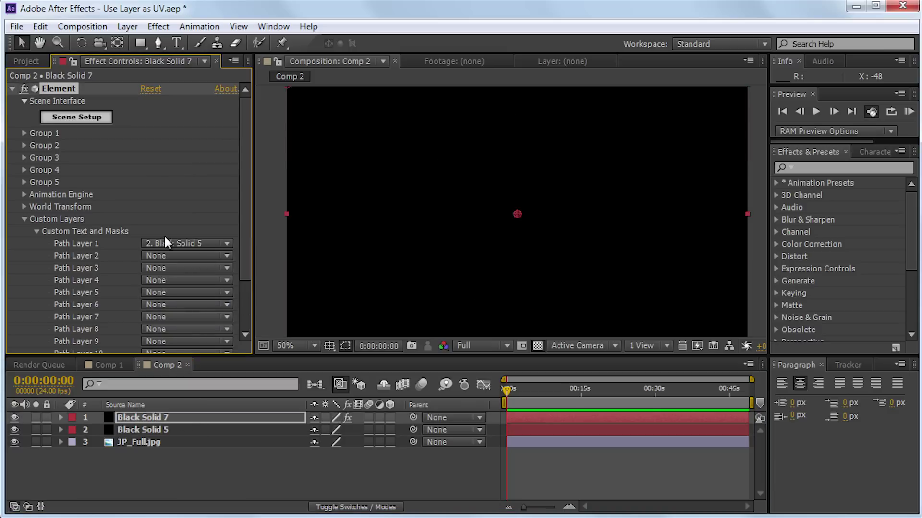
Extrude the logo outline in Scene Setup and raise Bevel 1's extrude depth to 7.92
{"action": "left_click", "coordinate": [99, 117]}
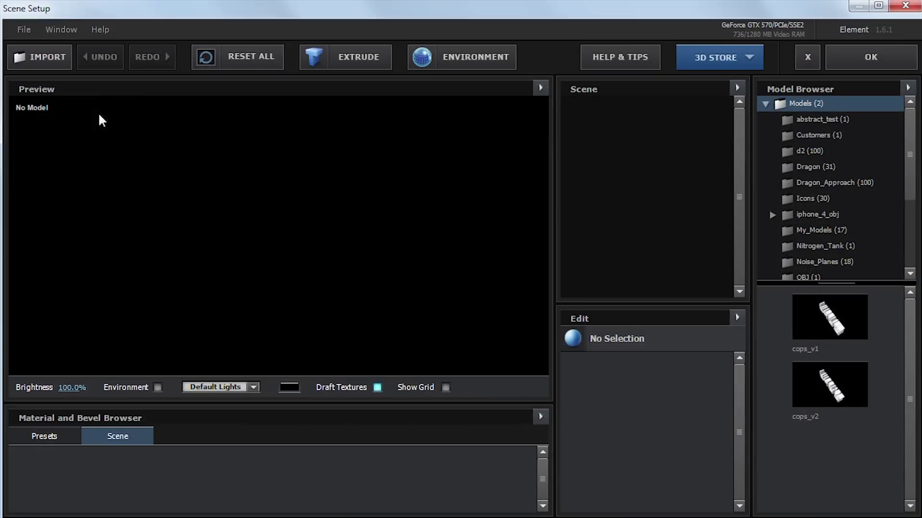
{"action": "left_click", "coordinate": [346, 57]}
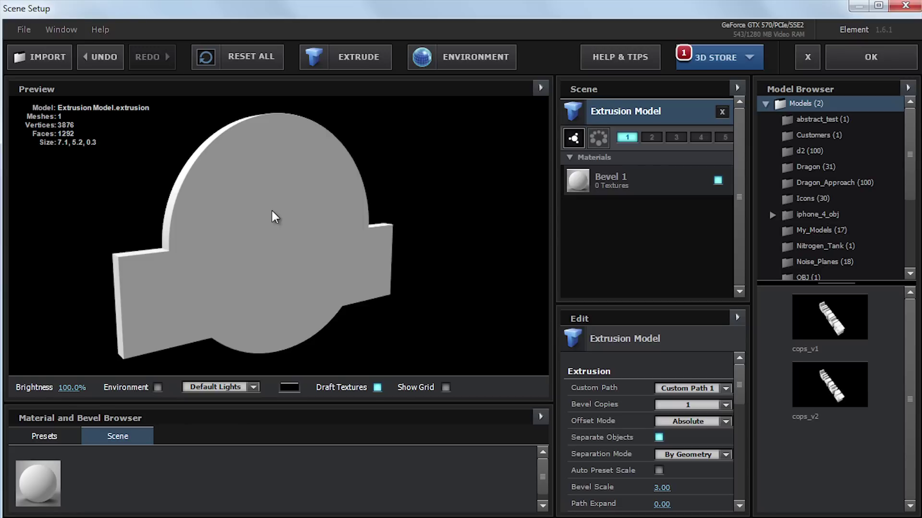
{"action": "left_click", "coordinate": [655, 181]}
{"action": "left_click_drag", "start_coordinate": [663, 391], "coordinate": [845, 387]}
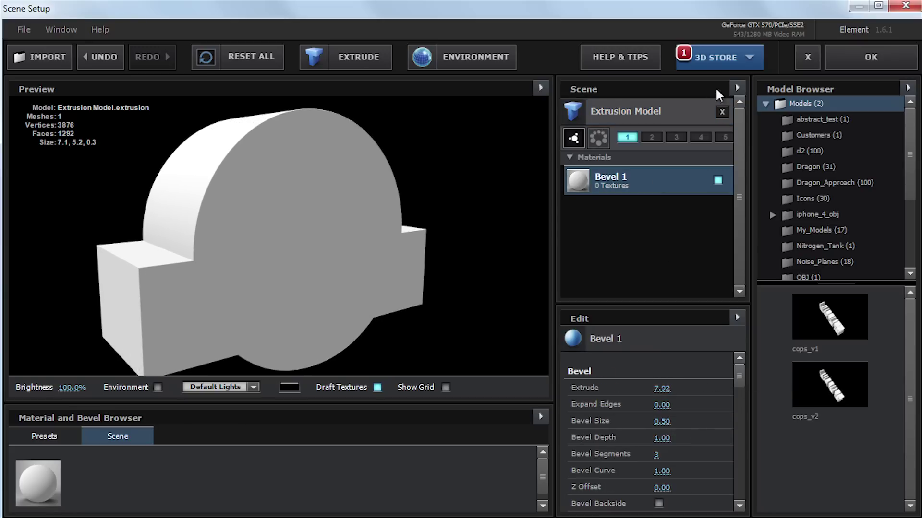
{"action": "scroll", "coordinate": [696, 428], "scroll_direction": "down", "scroll_amount": 1}
{"action": "scroll", "coordinate": [695, 427], "scroll_direction": "up", "scroll_amount": 1}
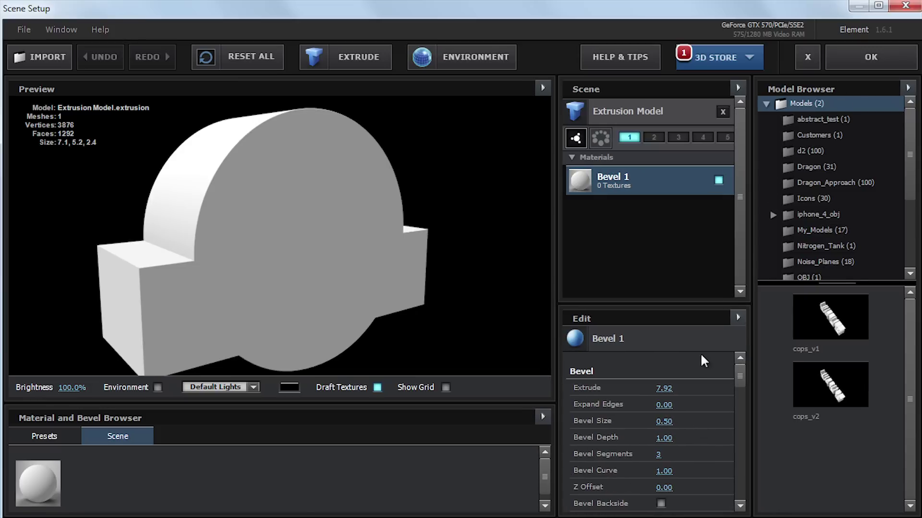
Enable Normalize Size on the Extrusion Model, giving size 2.0, 1.5, 0.7
{"action": "left_click", "coordinate": [670, 112]}
{"action": "scroll", "coordinate": [639, 371], "scroll_direction": "down", "scroll_amount": 3}
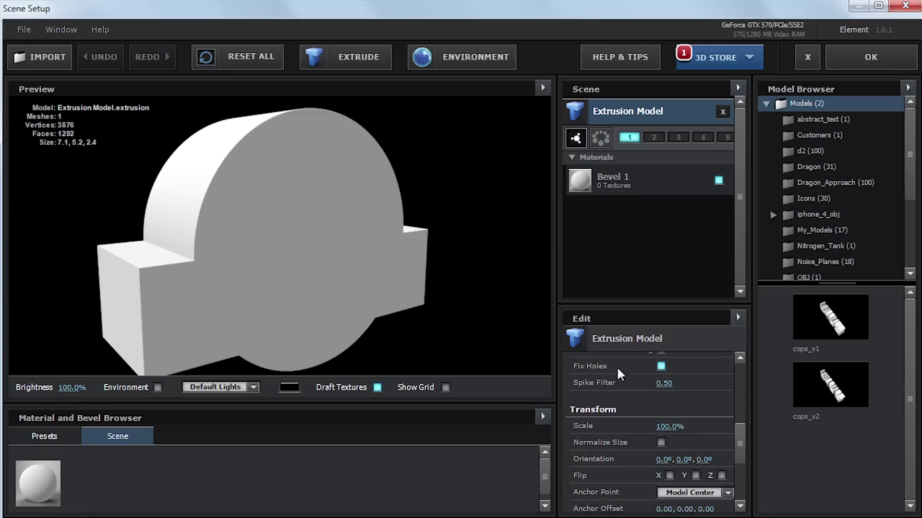
{"action": "scroll", "coordinate": [633, 371], "scroll_direction": "down", "scroll_amount": 1}
{"action": "left_click", "coordinate": [661, 370]}
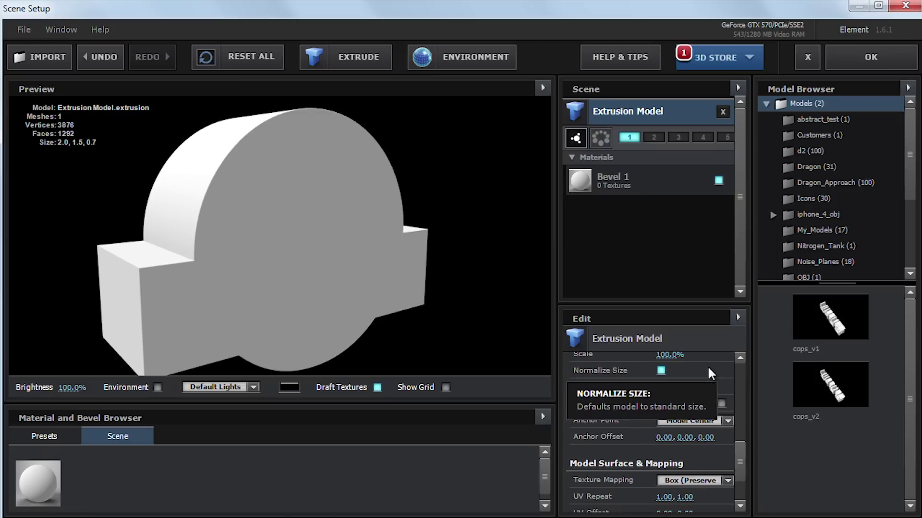
Accept the Scene Setup and hide the Black Solid 5 and JP_Full.jpg layers
{"action": "left_click", "coordinate": [857, 59]}
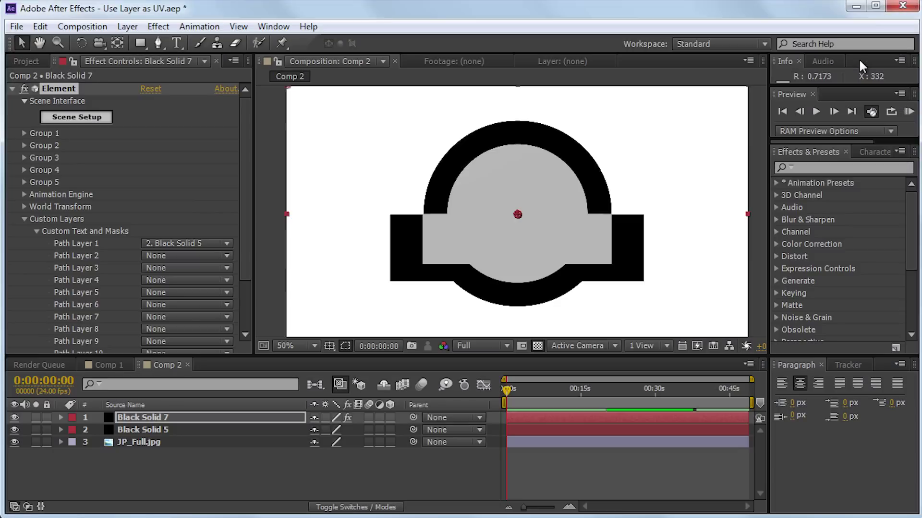
{"action": "left_click", "coordinate": [189, 430]}
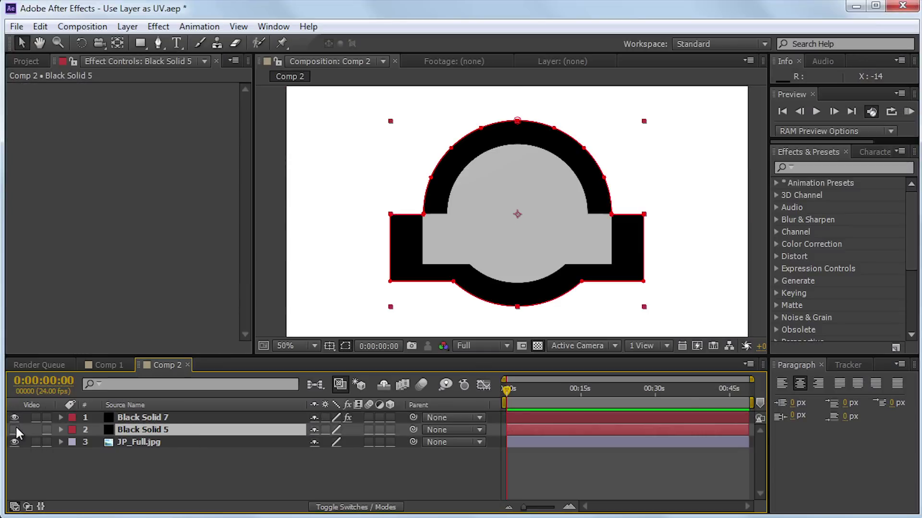
{"action": "left_click", "coordinate": [15, 442]}
{"action": "left_click", "coordinate": [142, 418]}
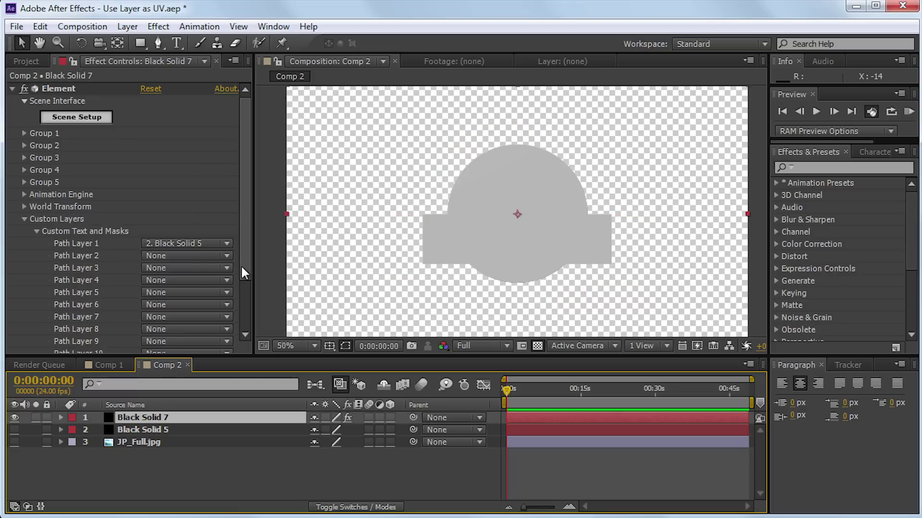
Add Camera 1 and orbit it to view the extruded logo at an angle
{"action": "key", "text": "ctrl+alt+shift+c"}
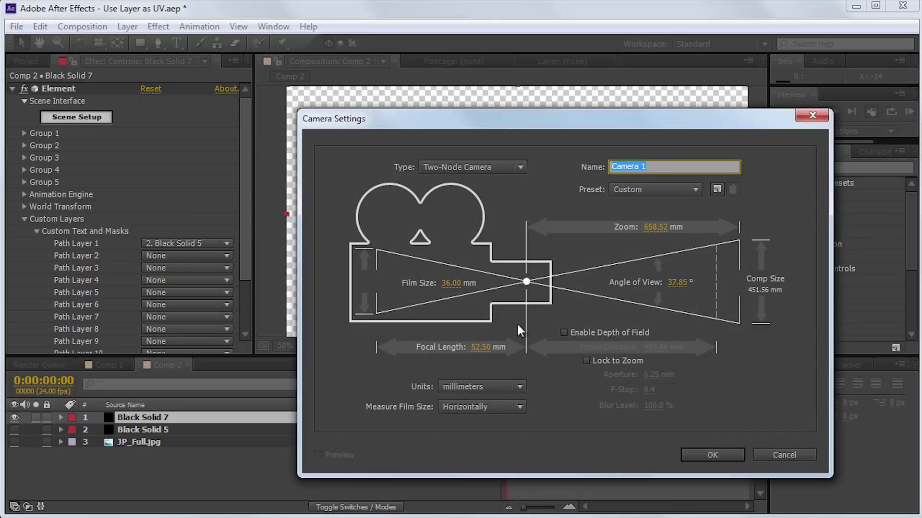
{"action": "left_click", "coordinate": [698, 451]}
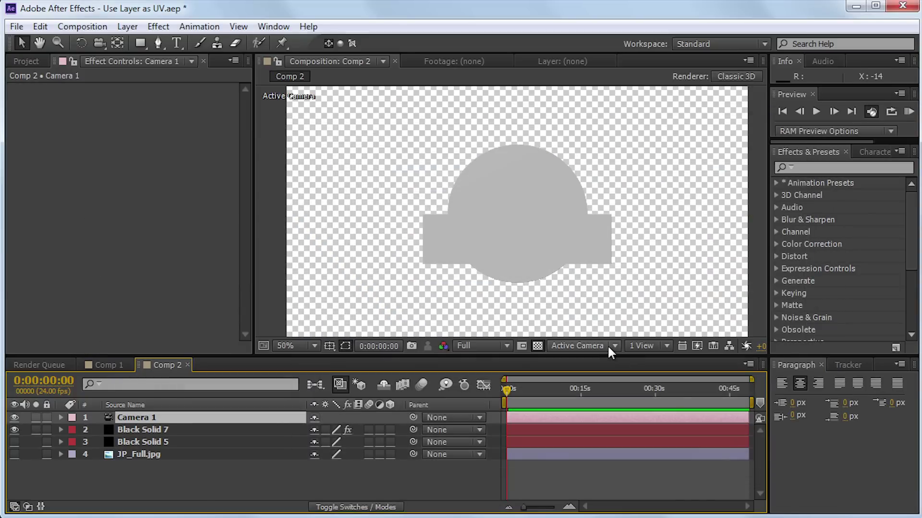
{"action": "key", "text": "c"}
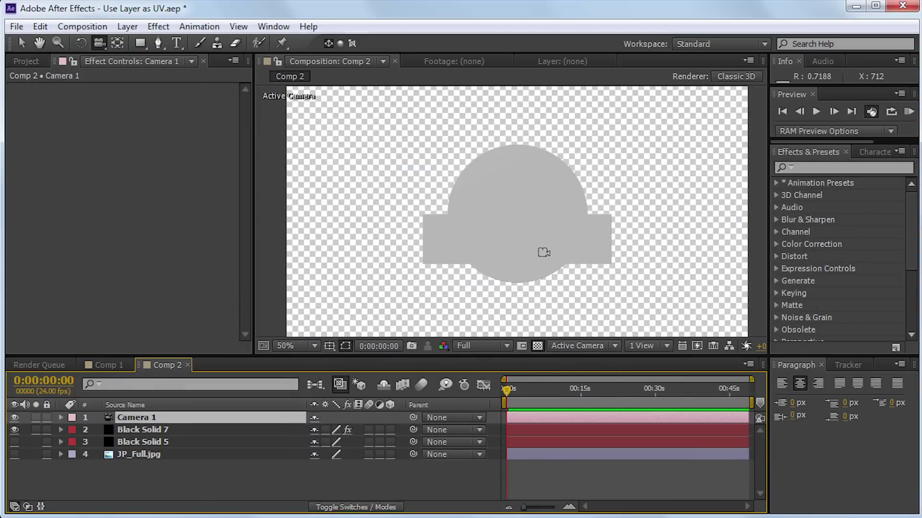
{"action": "key", "text": "c"}
{"action": "left_click_drag", "start_coordinate": [544, 253], "coordinate": [592, 265]}
{"action": "left_click", "coordinate": [167, 434]}
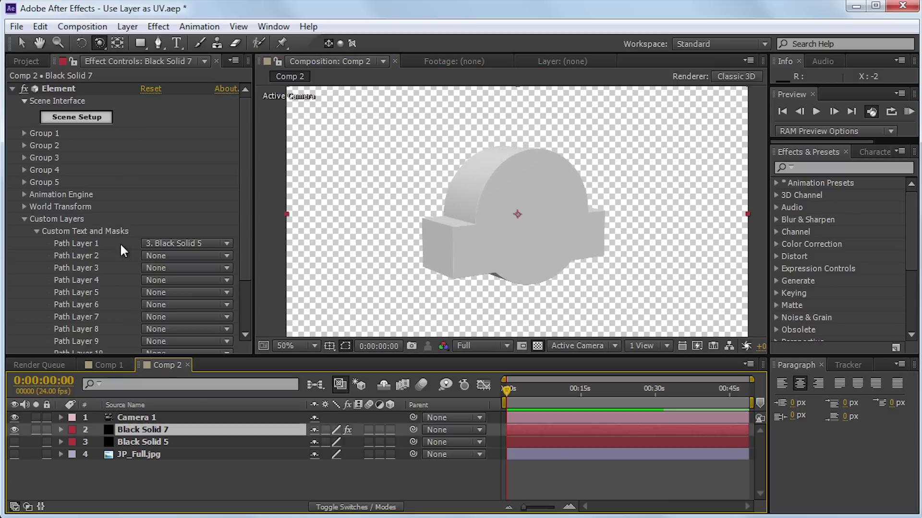
Assign JP_Full.jpg as Element's Custom Texture Map Layer 1
{"action": "scroll", "coordinate": [47, 233], "scroll_direction": "down", "scroll_amount": 3}
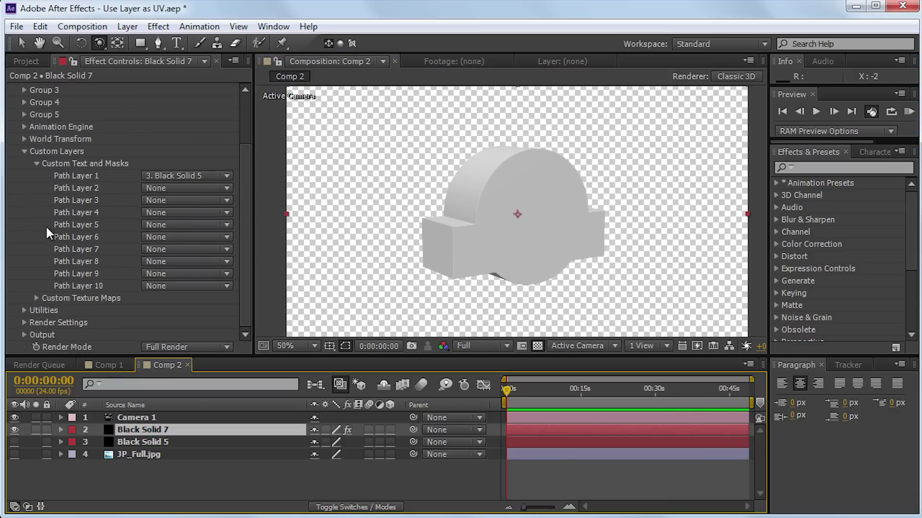
{"action": "left_click", "coordinate": [36, 298]}
{"action": "scroll", "coordinate": [38, 295], "scroll_direction": "down", "scroll_amount": 5}
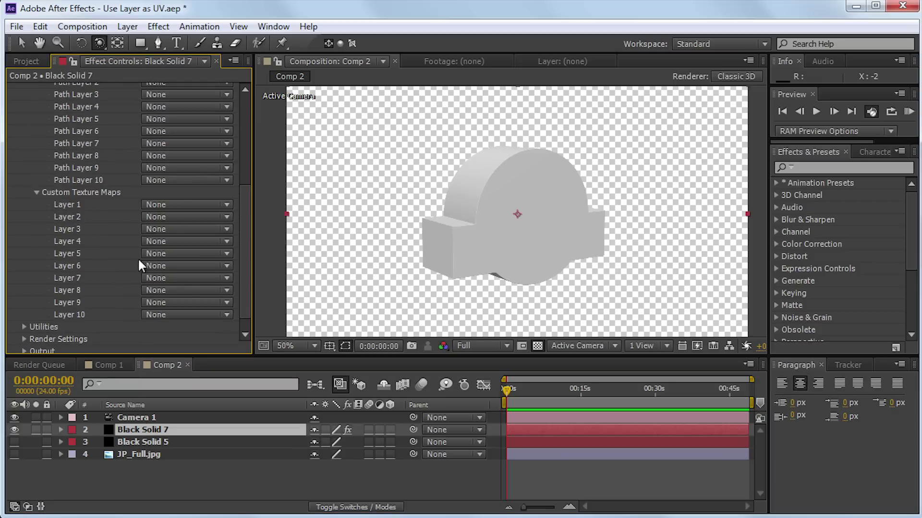
{"action": "left_click", "coordinate": [154, 205]}
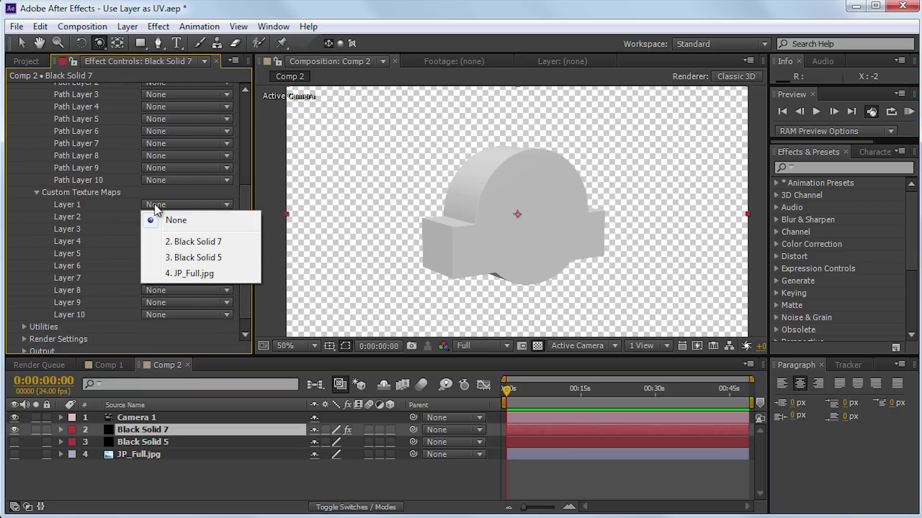
{"action": "left_click", "coordinate": [224, 277]}
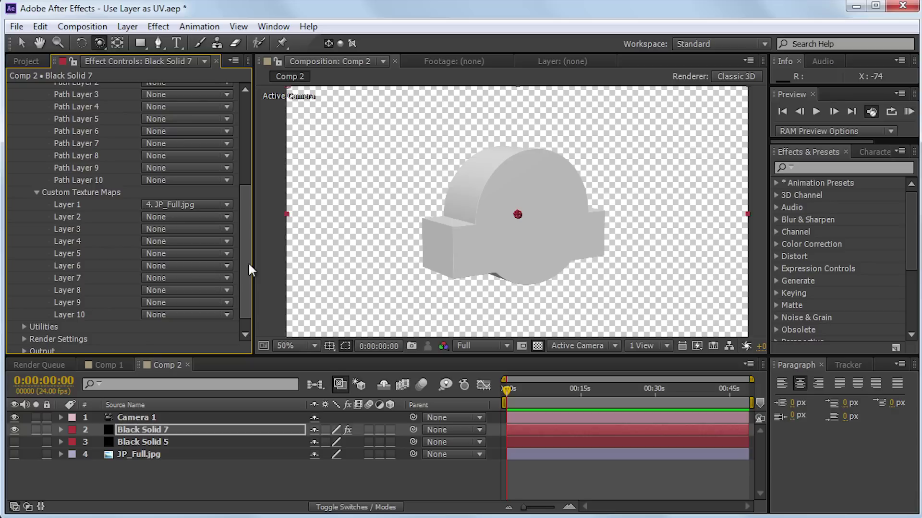
Make Black Solid 5 and JP_Full.jpg visible again and reselect Black Solid 7
{"action": "left_click", "coordinate": [139, 442]}
{"action": "left_click", "coordinate": [20, 483]}
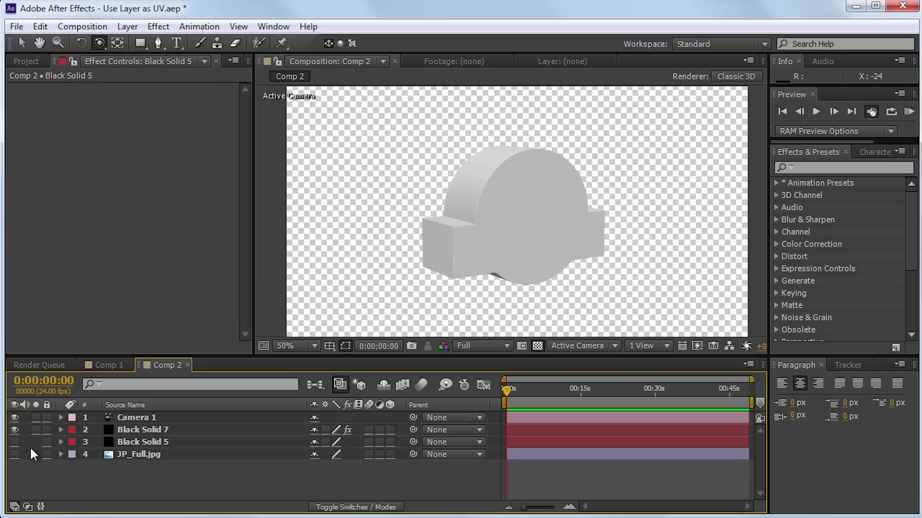
{"action": "left_click", "coordinate": [11, 442]}
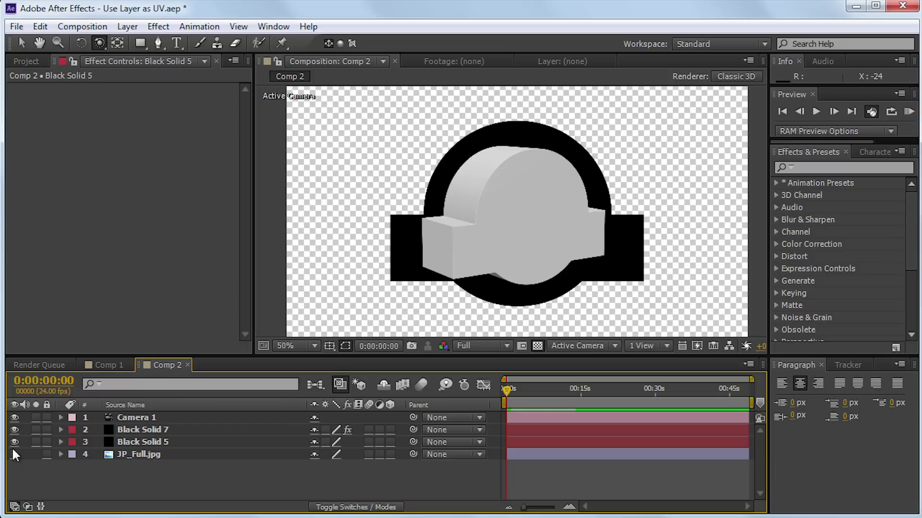
{"action": "left_click", "coordinate": [14, 454]}
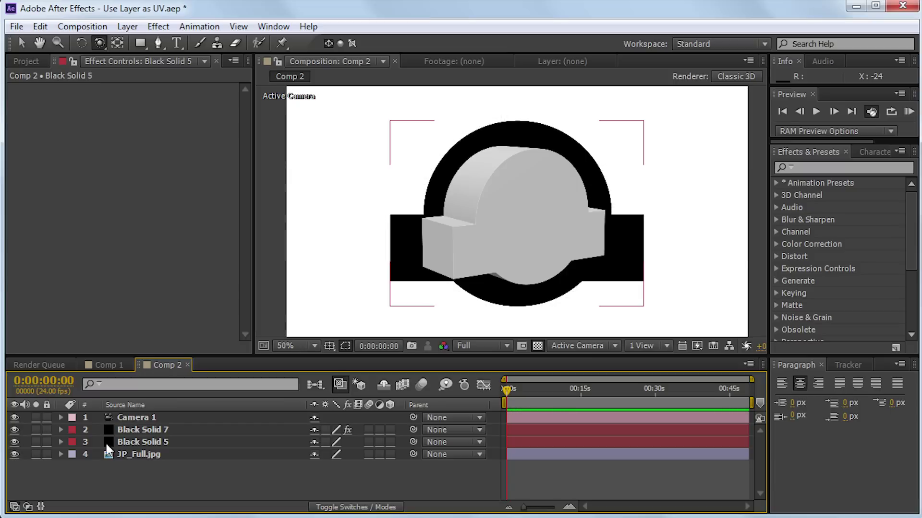
{"action": "left_click", "coordinate": [149, 455]}
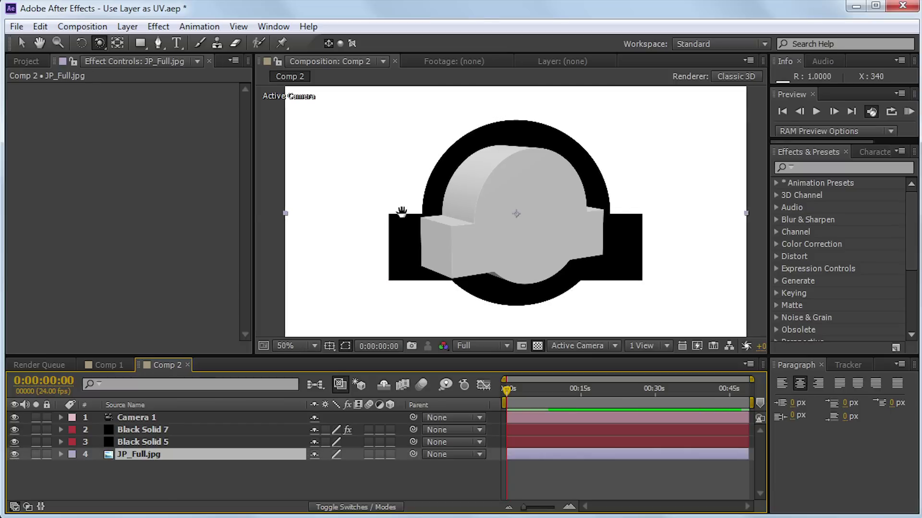
{"action": "left_click_drag", "start_coordinate": [391, 212], "coordinate": [347, 218]}
{"action": "left_click", "coordinate": [347, 218]}
{"action": "scroll", "coordinate": [94, 250], "scroll_direction": "down", "scroll_amount": 1}
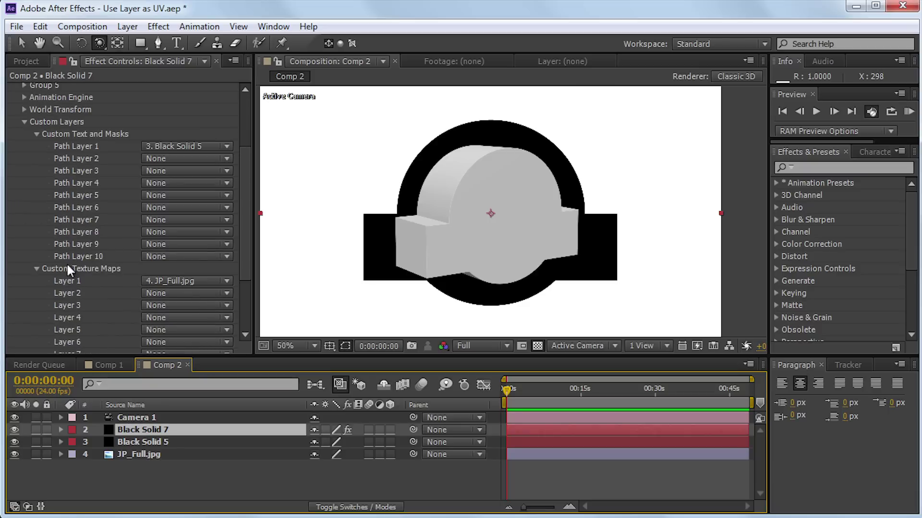
{"action": "scroll", "coordinate": [124, 250], "scroll_direction": "up", "scroll_amount": 3}
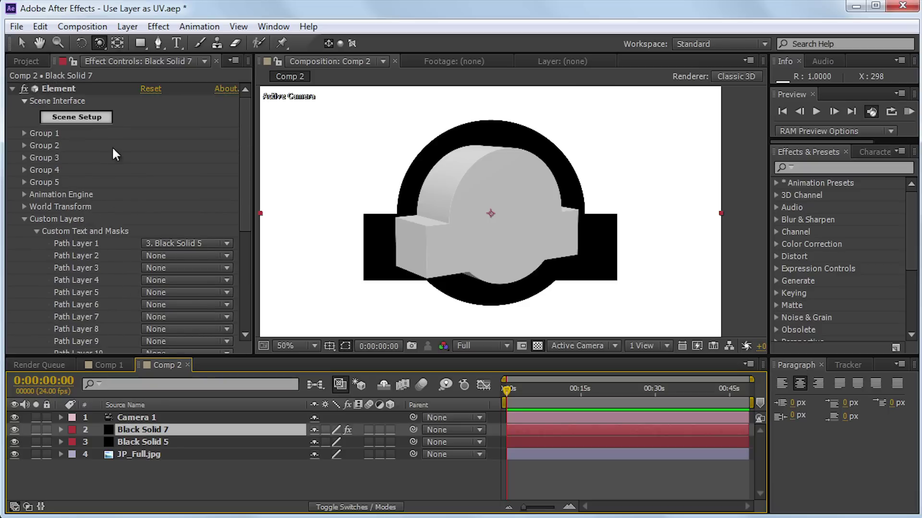
Set Bevel 1's Diffuse texture to Custom Layer 1 (JP_Full.jpg) in Scene Setup
{"action": "left_click", "coordinate": [90, 120]}
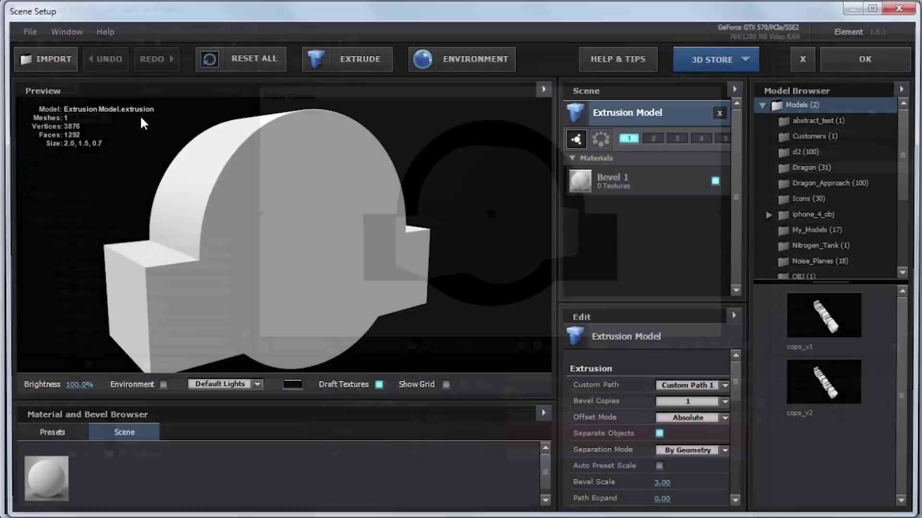
{"action": "left_click", "coordinate": [647, 191]}
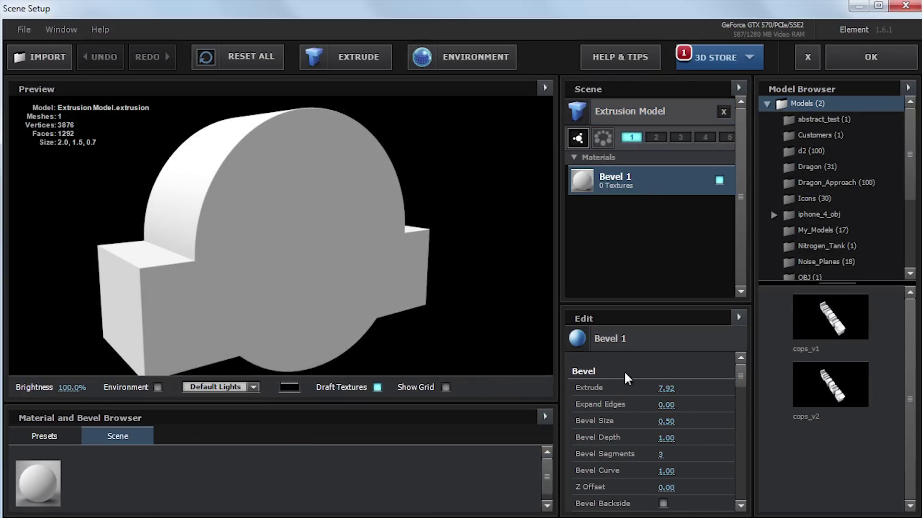
{"action": "scroll", "coordinate": [620, 405], "scroll_direction": "down", "scroll_amount": 5}
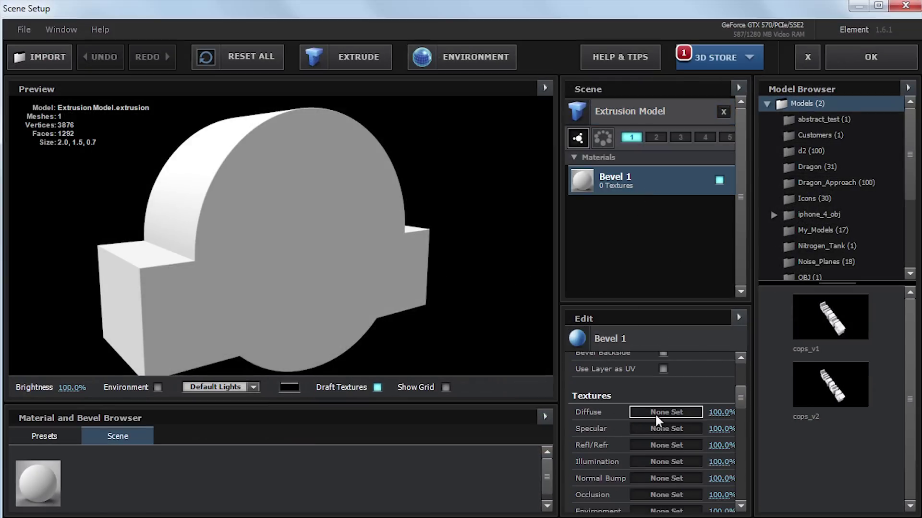
{"action": "left_click", "coordinate": [651, 414]}
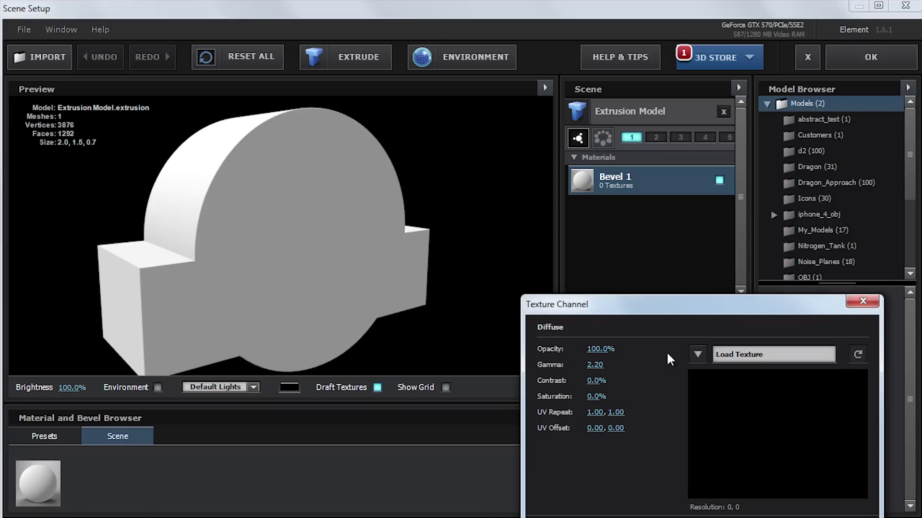
{"action": "left_click", "coordinate": [697, 355]}
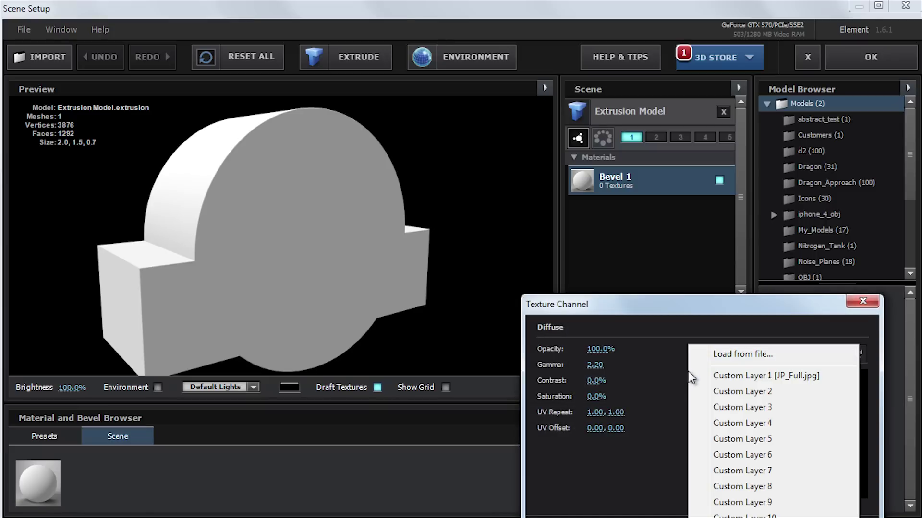
{"action": "left_click", "coordinate": [701, 375]}
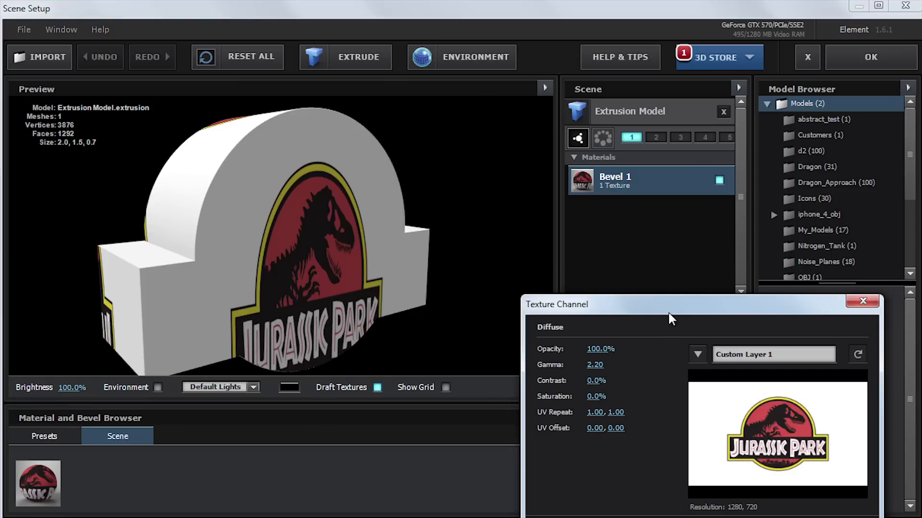
{"action": "left_click_drag", "start_coordinate": [667, 311], "coordinate": [568, 155]}
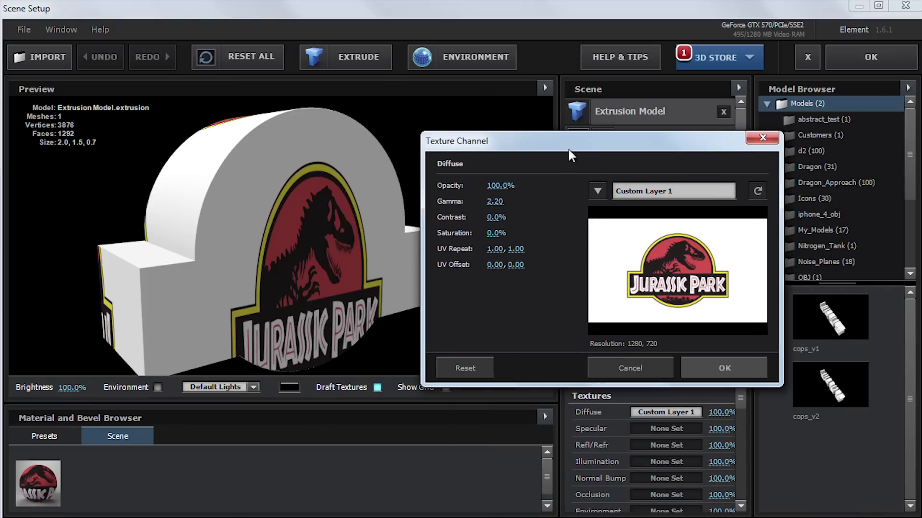
{"action": "left_click", "coordinate": [693, 364]}
Enable Use Layer as UV on Bevel 1 and orbit the preview to check the mapped face
{"action": "scroll", "coordinate": [672, 385], "scroll_direction": "up", "scroll_amount": 1}
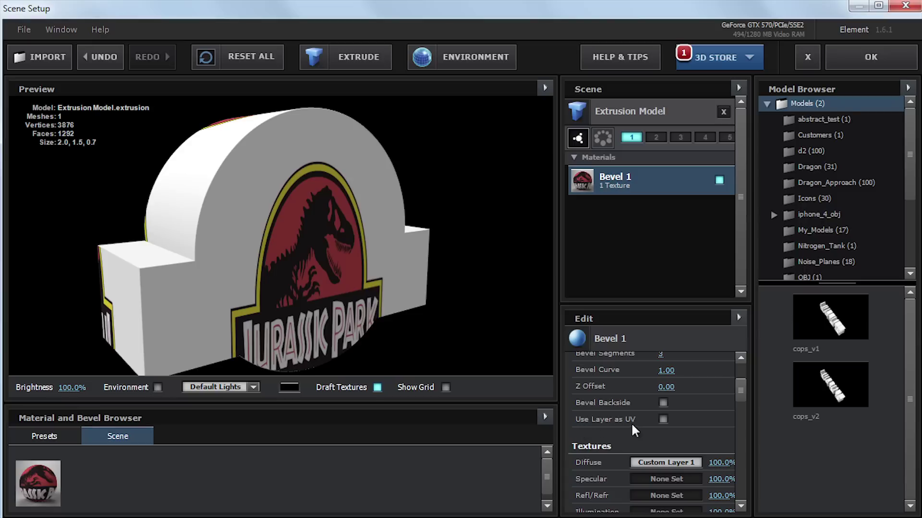
{"action": "mouse_move", "coordinate": [636, 426]}
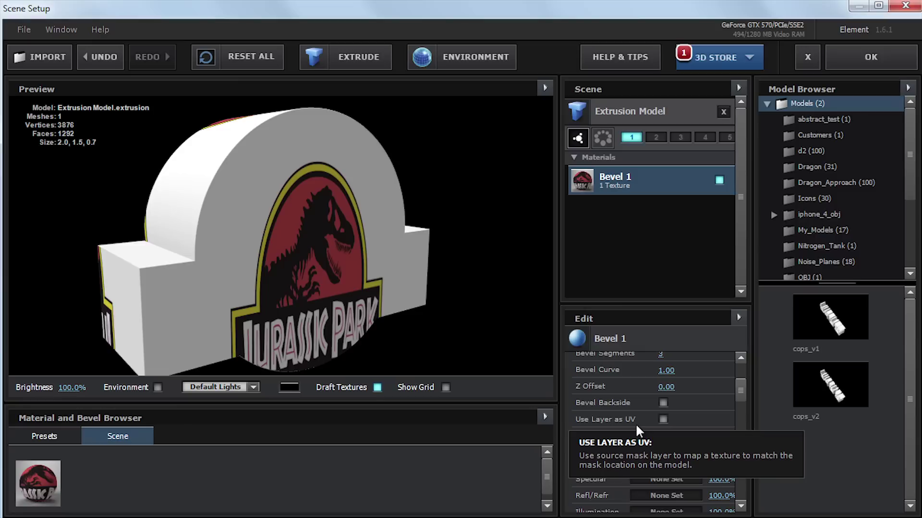
{"action": "left_click", "coordinate": [662, 419]}
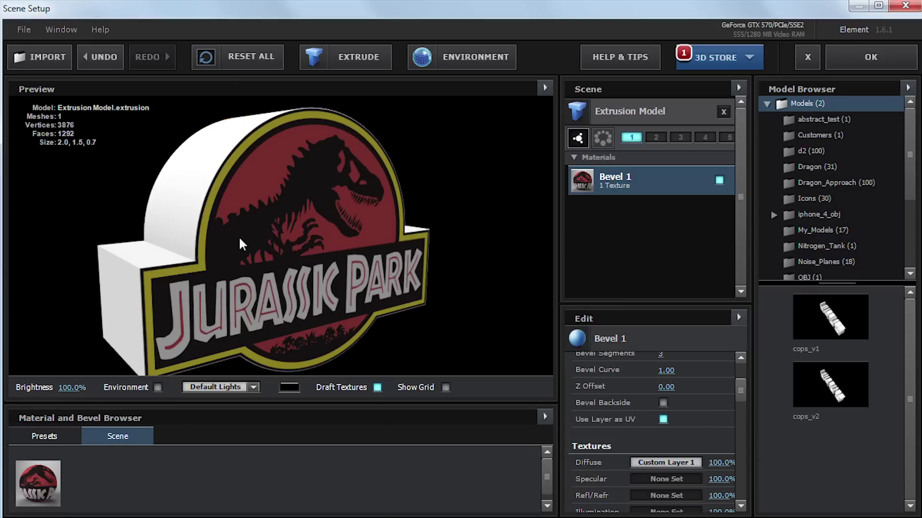
{"action": "left_click_drag", "start_coordinate": [198, 211], "coordinate": [219, 200]}
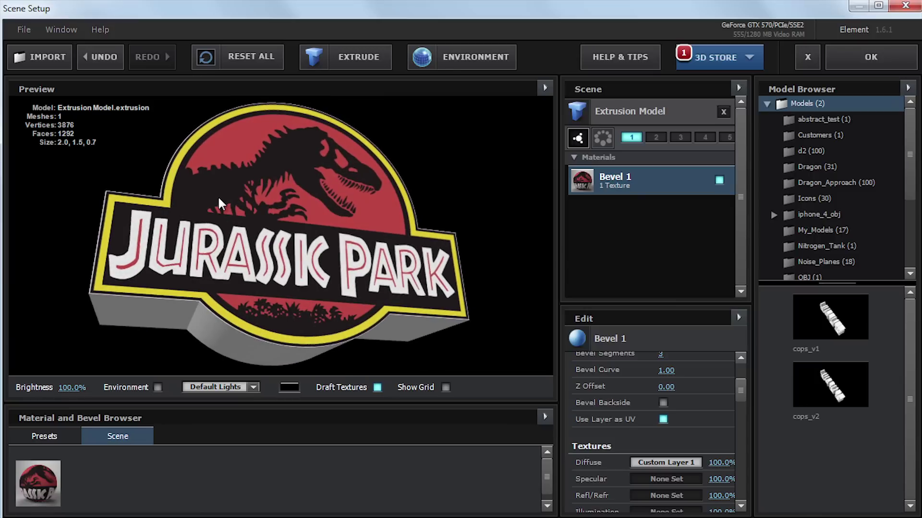
{"action": "scroll", "coordinate": [217, 195], "scroll_direction": "up", "scroll_amount": 5}
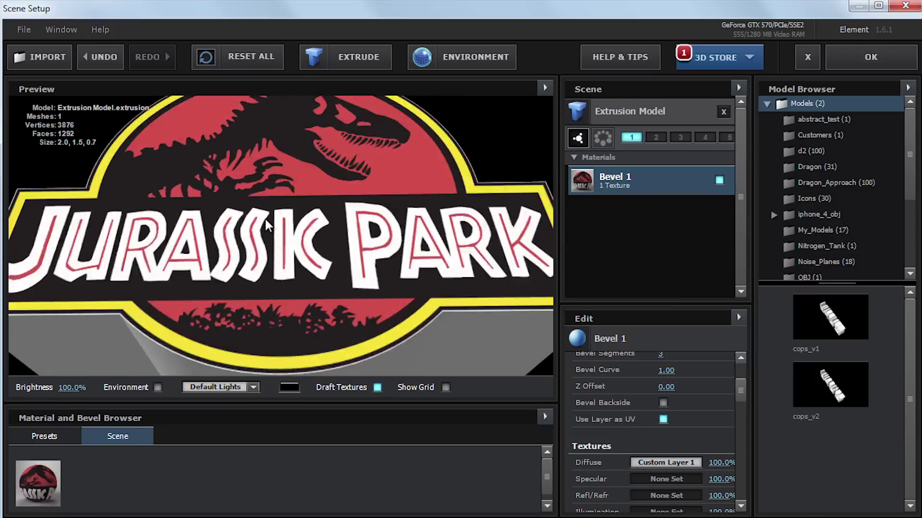
{"action": "scroll", "coordinate": [212, 281], "scroll_direction": "down", "scroll_amount": 5}
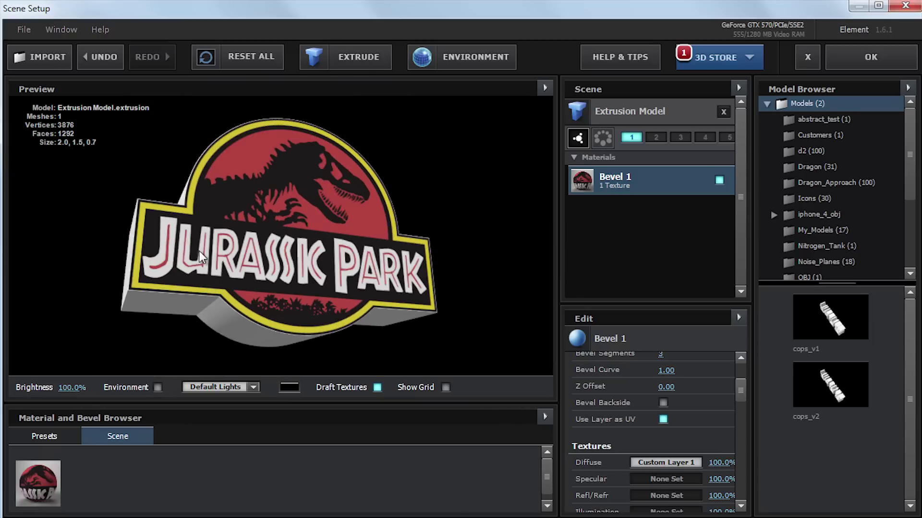
{"action": "left_click_drag", "start_coordinate": [188, 281], "coordinate": [228, 224]}
Close Element's setup, orbit the camera nearly front-on, and select Black Solid 5 then JP_Full.jpg
{"action": "left_click", "coordinate": [835, 68]}
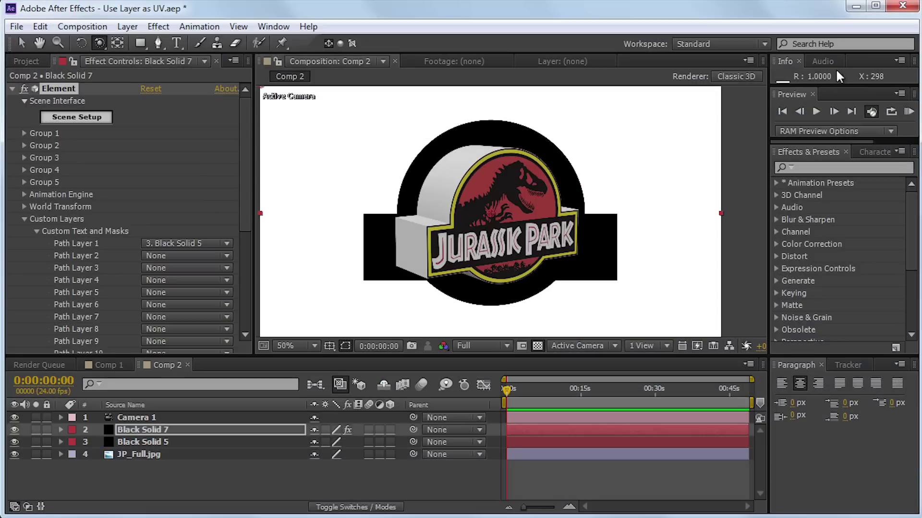
{"action": "left_click_drag", "start_coordinate": [500, 221], "coordinate": [499, 198]}
{"action": "key", "text": "v"}
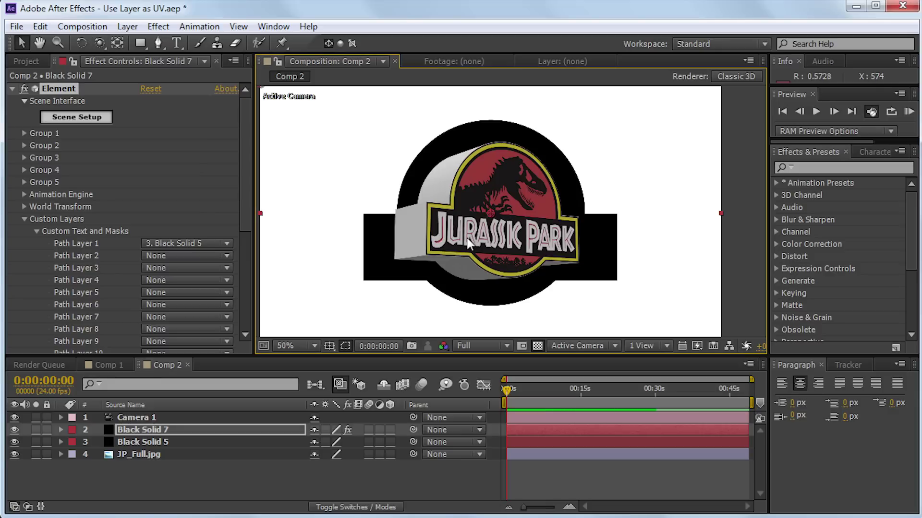
{"action": "left_click", "coordinate": [489, 187]}
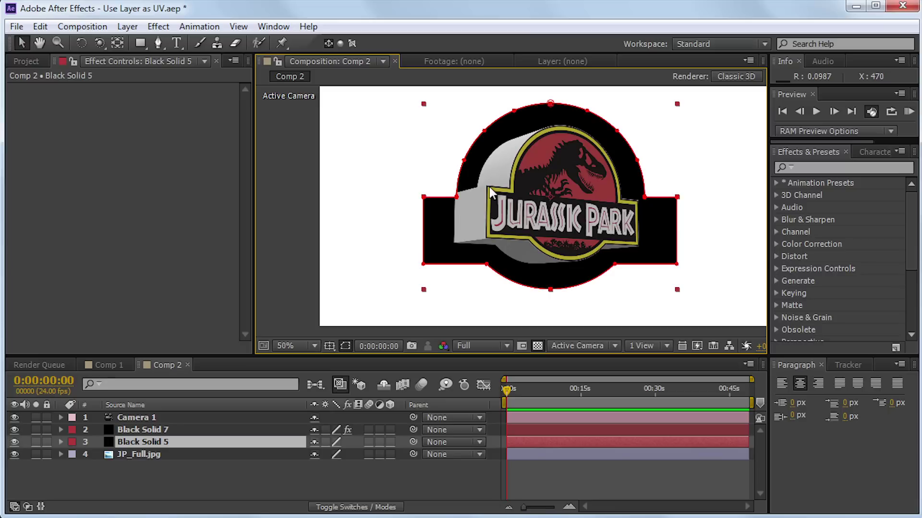
{"action": "scroll", "coordinate": [488, 186], "scroll_direction": "up", "scroll_amount": 2}
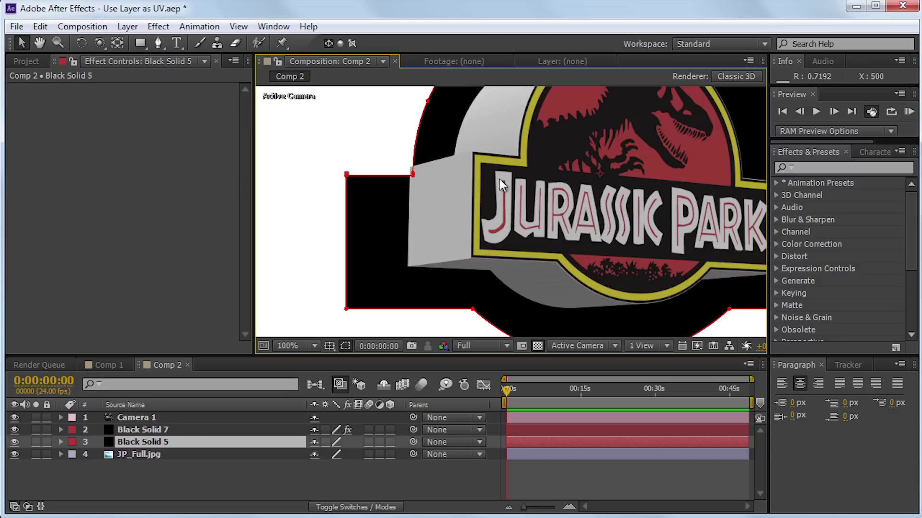
{"action": "left_click", "coordinate": [183, 455]}
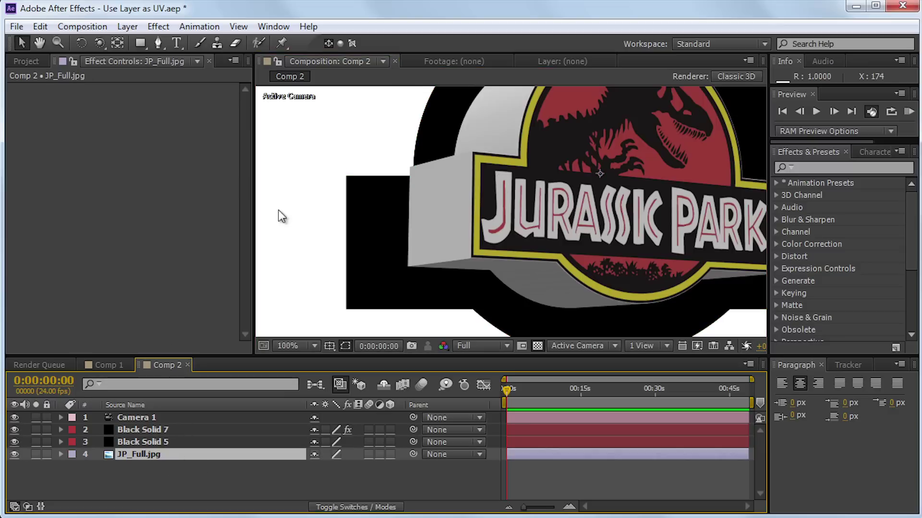
Pre-compose JP_Full.jpg with all attributes moved and open the JP_Full.jpg Comp 2 pre-comp
{"action": "left_click", "coordinate": [132, 30]}
{"action": "key", "text": "ctrl+shift+c"}
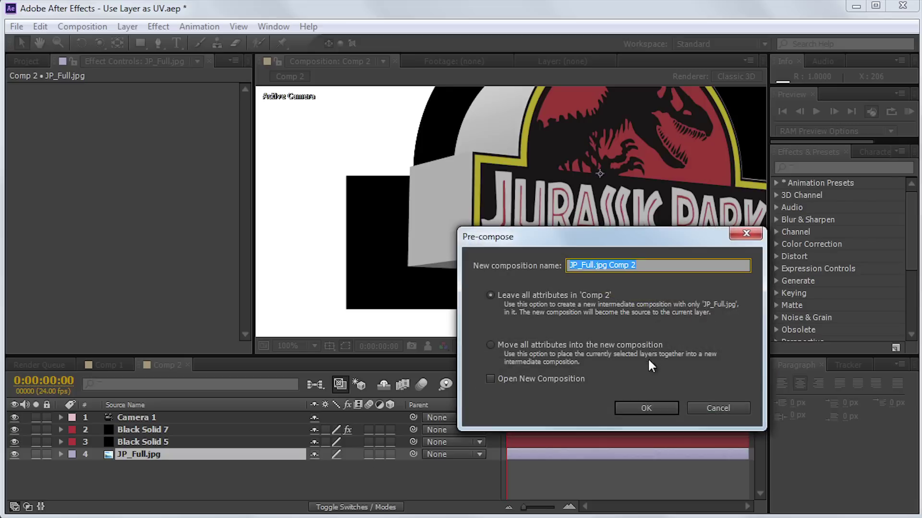
{"action": "left_click", "coordinate": [521, 354]}
{"action": "left_click", "coordinate": [510, 346]}
{"action": "left_click", "coordinate": [631, 407]}
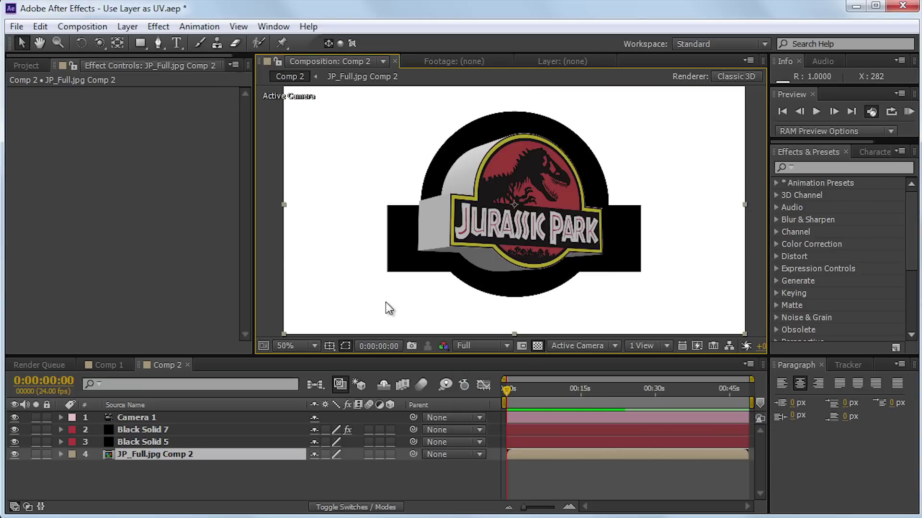
{"action": "double_click", "coordinate": [185, 454]}
Import metal_grunge_painted_20_diffuse and add it to the pre-comp
{"action": "left_click", "coordinate": [22, 64]}
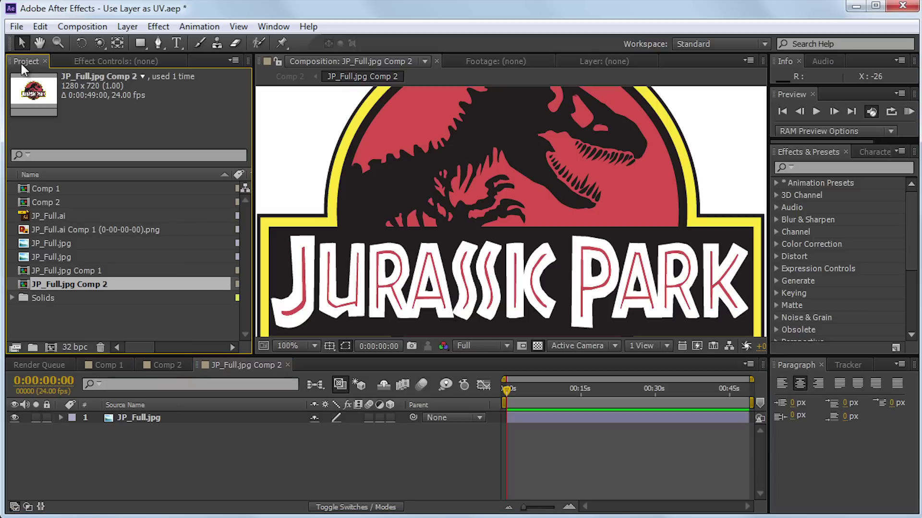
{"action": "double_click", "coordinate": [64, 321]}
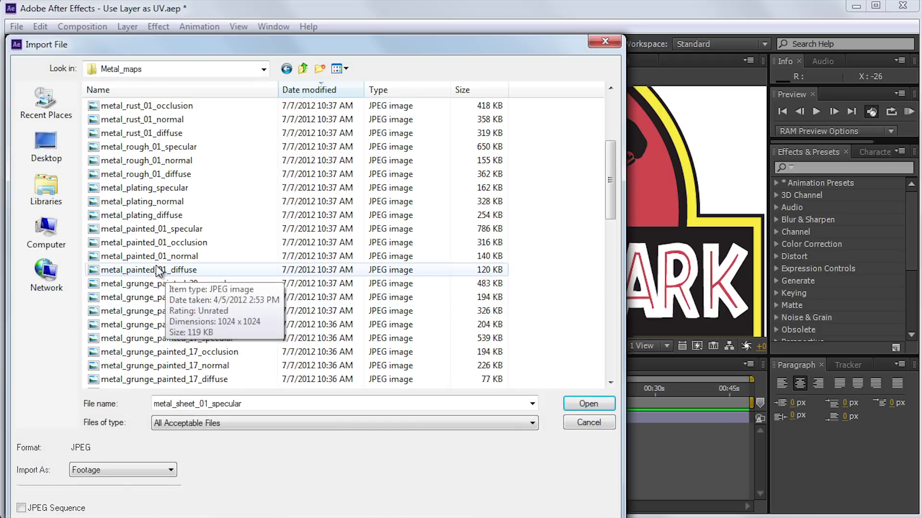
{"action": "left_click", "coordinate": [220, 328]}
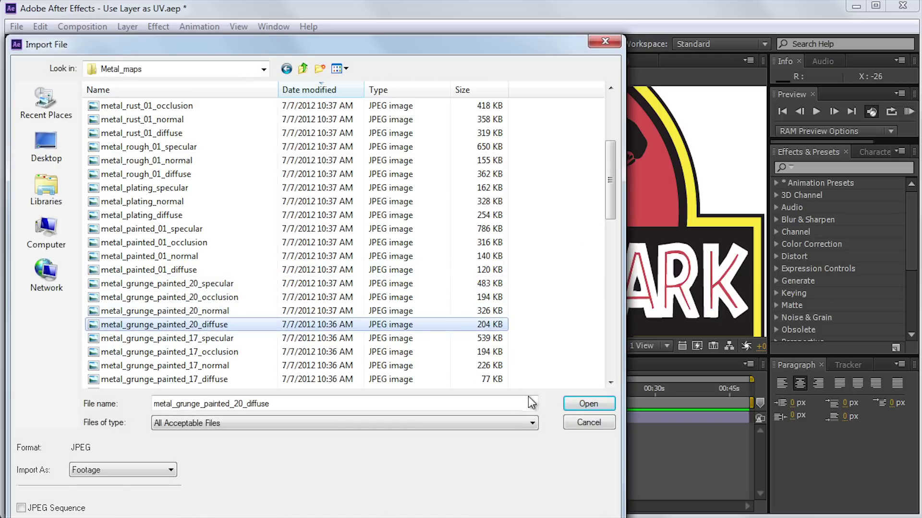
{"action": "left_click", "coordinate": [579, 403]}
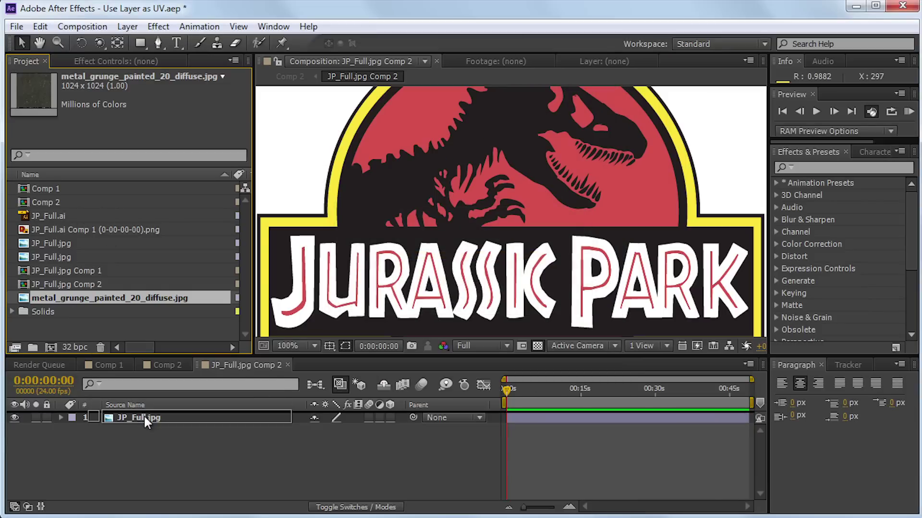
{"action": "key", "text": "ctrl+slash"}
{"action": "scroll", "coordinate": [408, 298], "scroll_direction": "down", "scroll_amount": 3}
{"action": "scroll", "coordinate": [408, 298], "scroll_direction": "up", "scroll_amount": 1}
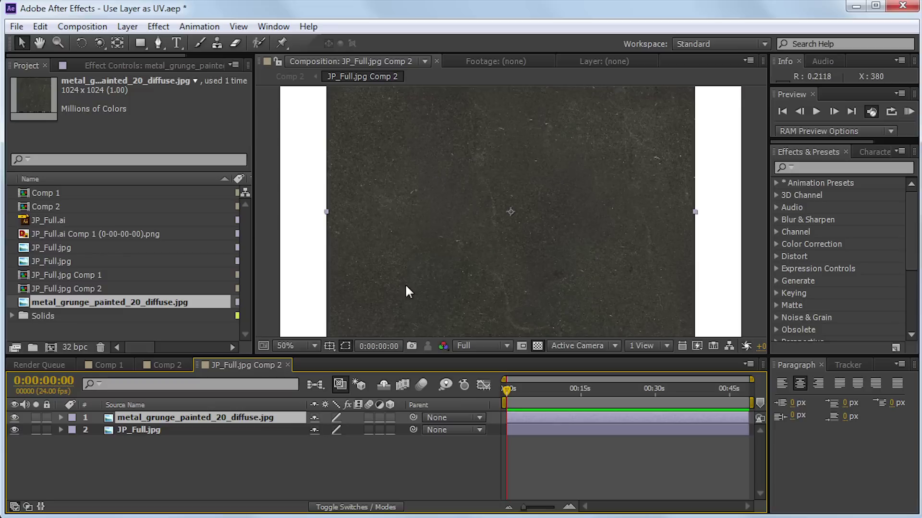
Set the grunge layer's blend mode to Multiply, then hide the pre-comp layer in Comp 2
{"action": "left_click", "coordinate": [344, 508]}
{"action": "left_click", "coordinate": [345, 418]}
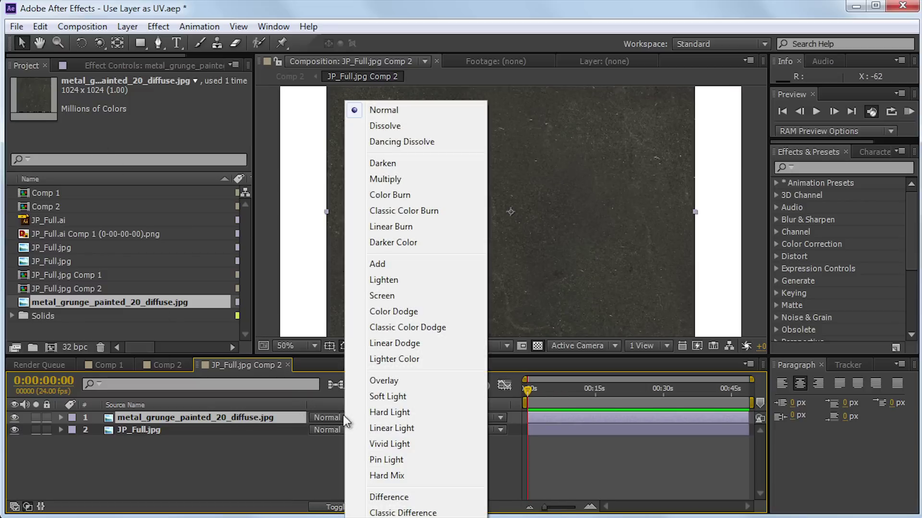
{"action": "left_click", "coordinate": [397, 295]}
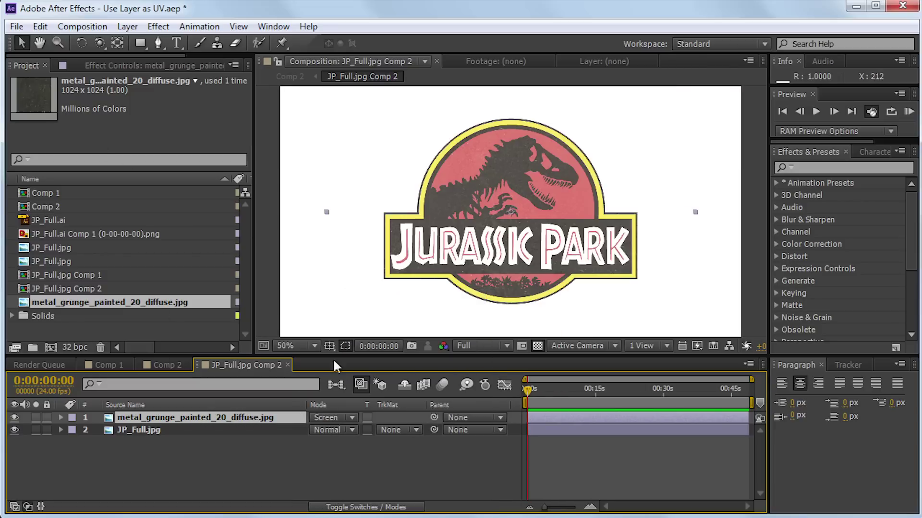
{"action": "left_click", "coordinate": [329, 416]}
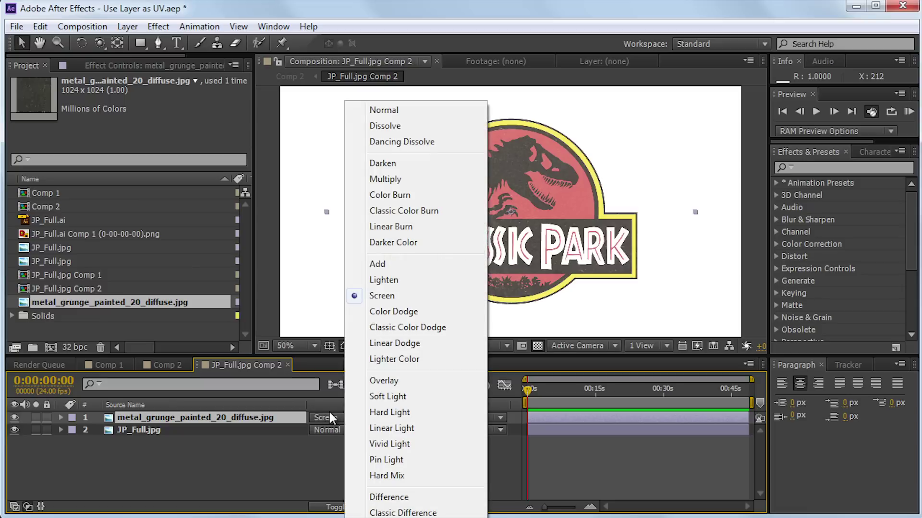
{"action": "left_click", "coordinate": [399, 180]}
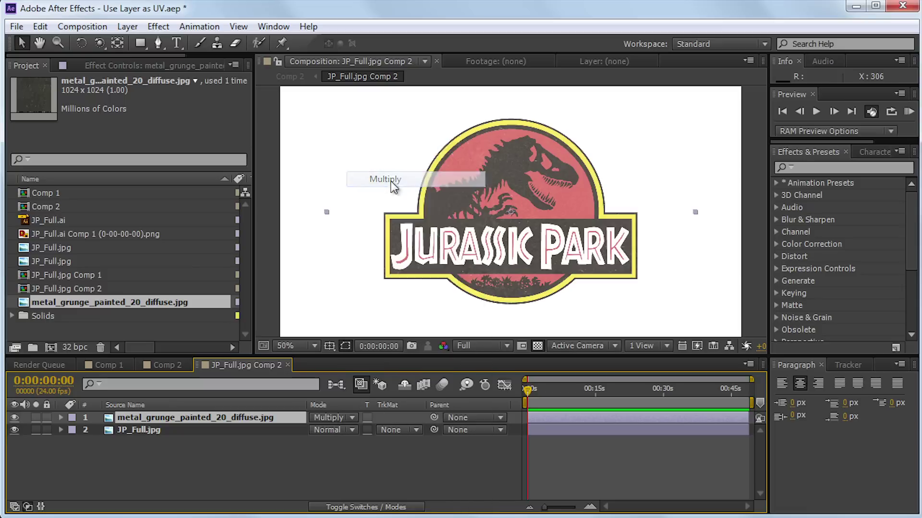
{"action": "left_click", "coordinate": [161, 364]}
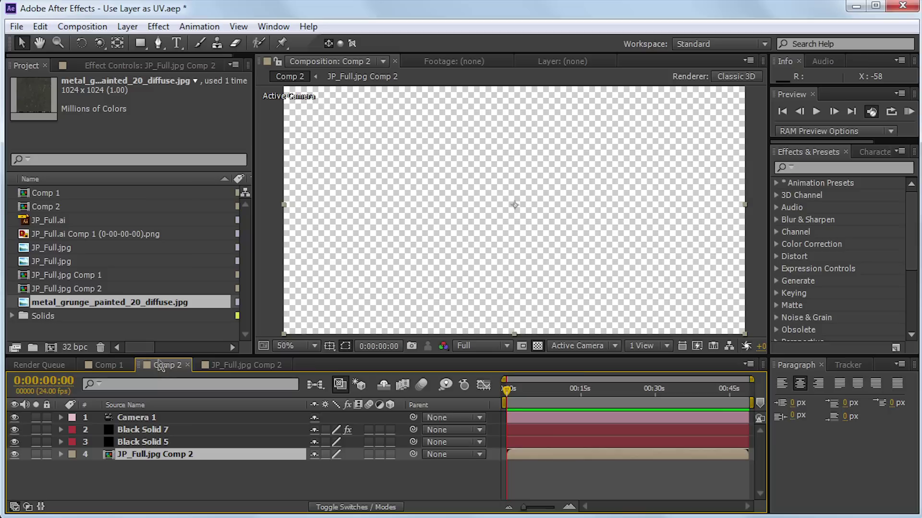
{"action": "left_click", "coordinate": [14, 454]}
{"action": "left_click", "coordinate": [444, 258]}
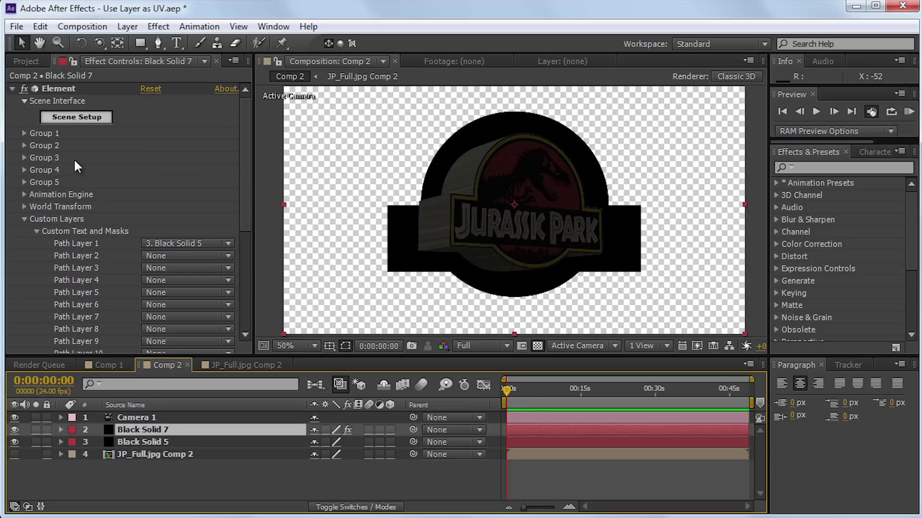
In Element's Scene Setup, set the extrusion model's Bevel Copies to 2
{"action": "left_click", "coordinate": [90, 118]}
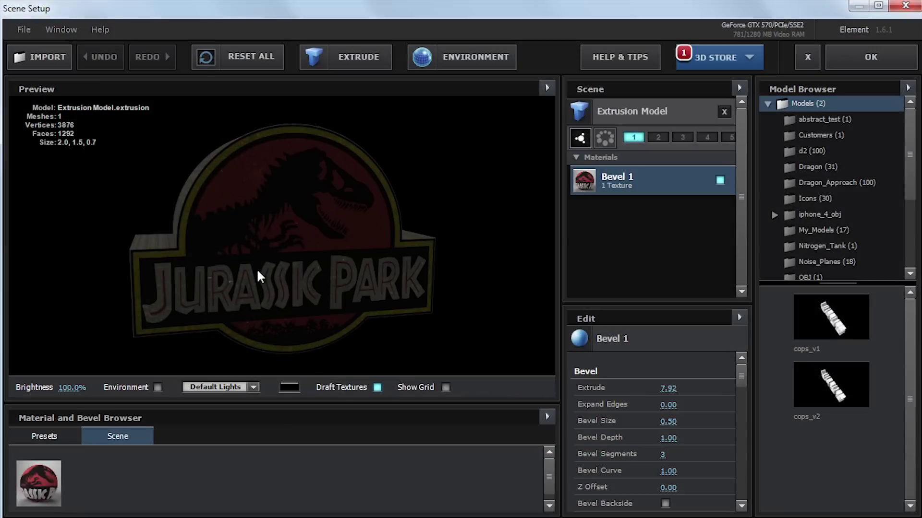
{"action": "left_click_drag", "start_coordinate": [256, 269], "coordinate": [245, 308]}
{"action": "left_click_drag", "start_coordinate": [188, 235], "coordinate": [227, 257]}
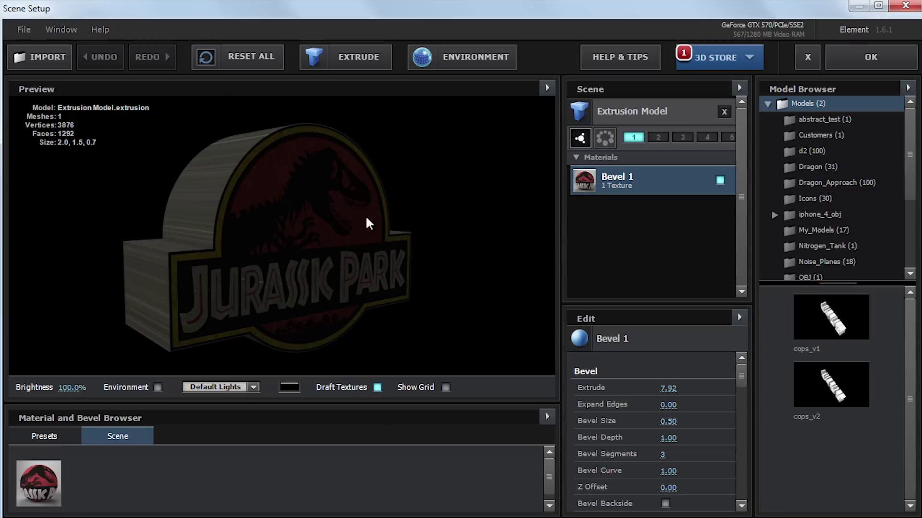
{"action": "left_click", "coordinate": [653, 120]}
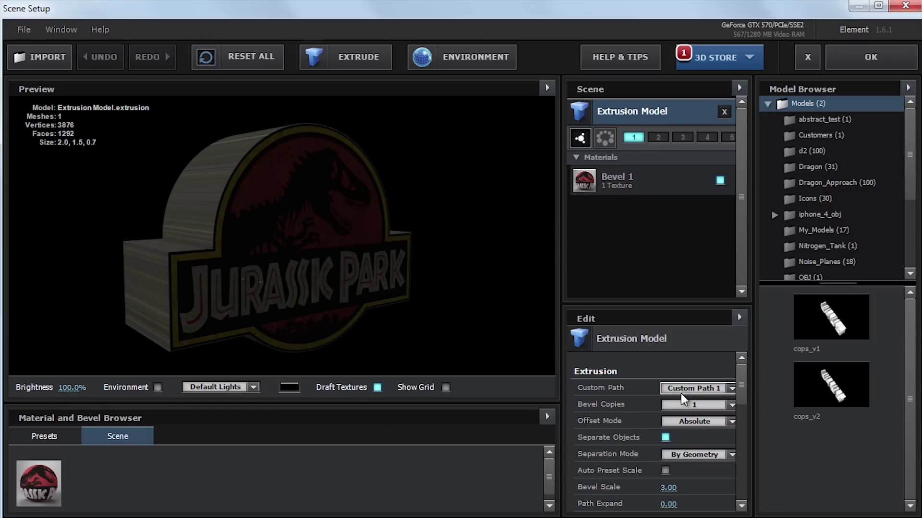
{"action": "left_click", "coordinate": [664, 405]}
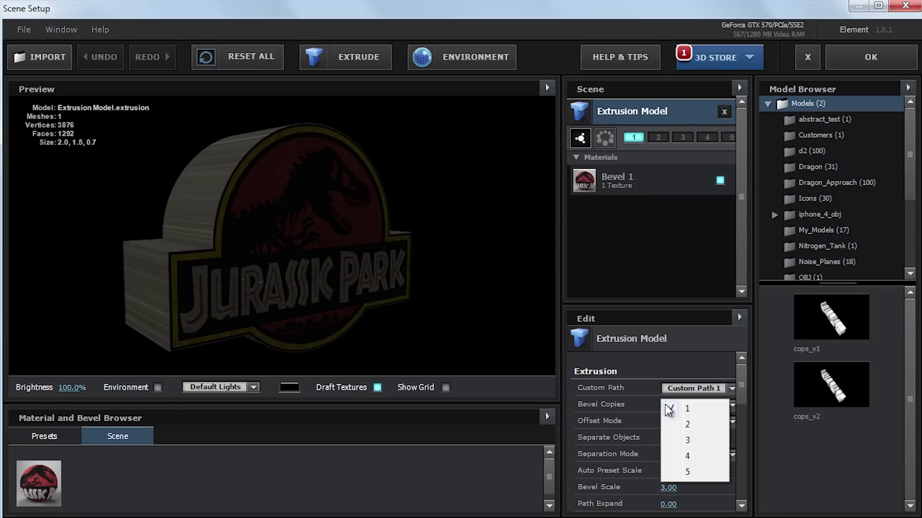
{"action": "left_click", "coordinate": [680, 425]}
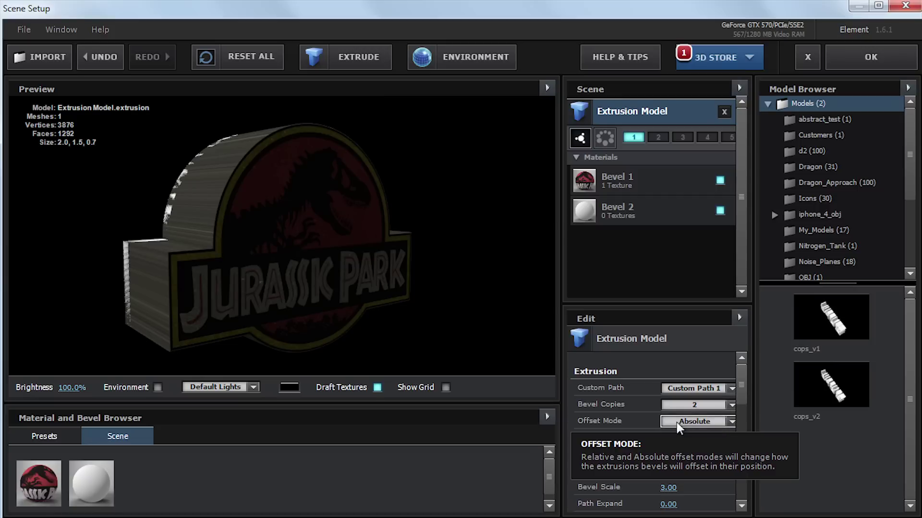
Copy Bevel 1's bevel settings and paste them into Bevel 2
{"action": "left_click", "coordinate": [652, 184]}
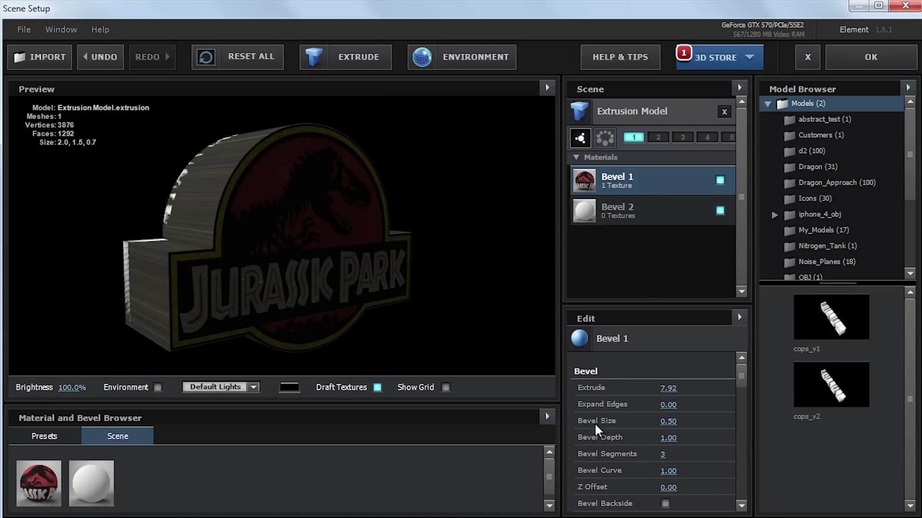
{"action": "right_click", "coordinate": [617, 374]}
{"action": "left_click", "coordinate": [648, 404]}
{"action": "left_click", "coordinate": [652, 214]}
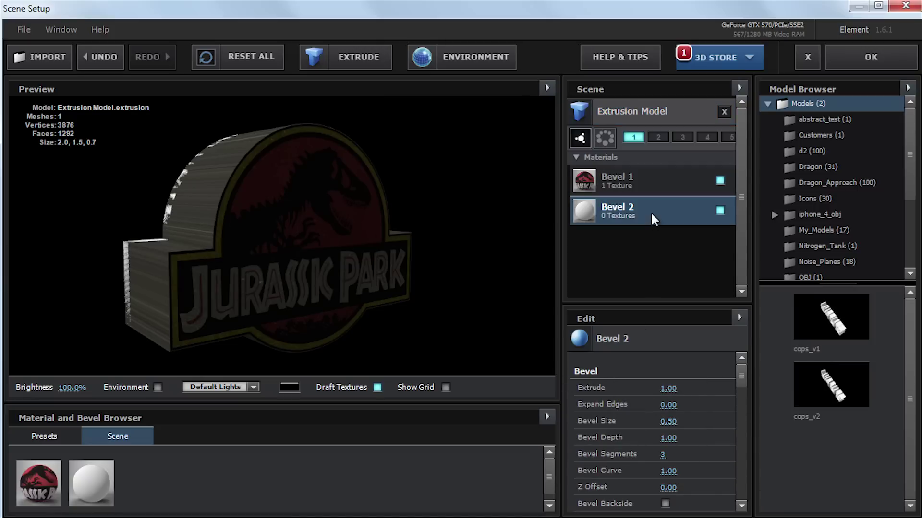
{"action": "right_click", "coordinate": [615, 372]}
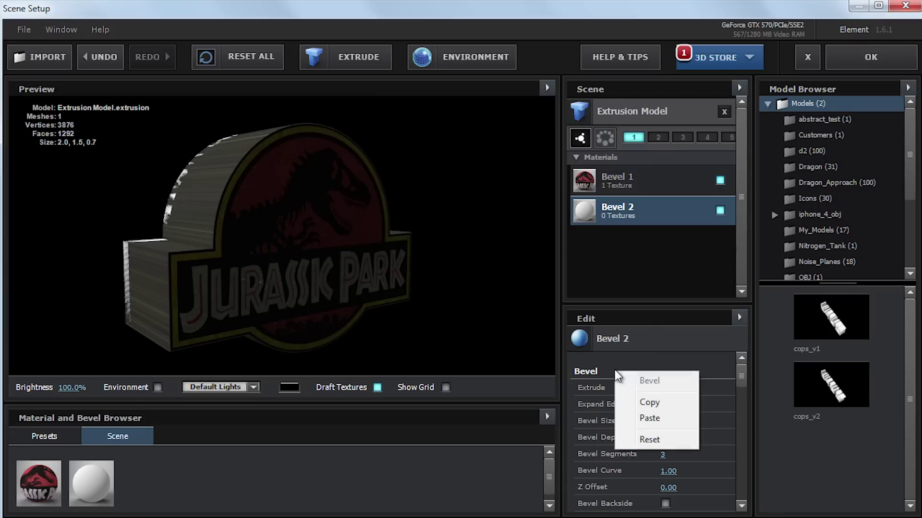
{"action": "left_click", "coordinate": [648, 419]}
Set Bevel 2's Expand Edges to 0.15 and Z Offset to -0.14 for plain white sides
{"action": "left_click_drag", "start_coordinate": [261, 185], "coordinate": [149, 196]}
{"action": "left_click_drag", "start_coordinate": [436, 277], "coordinate": [422, 263]}
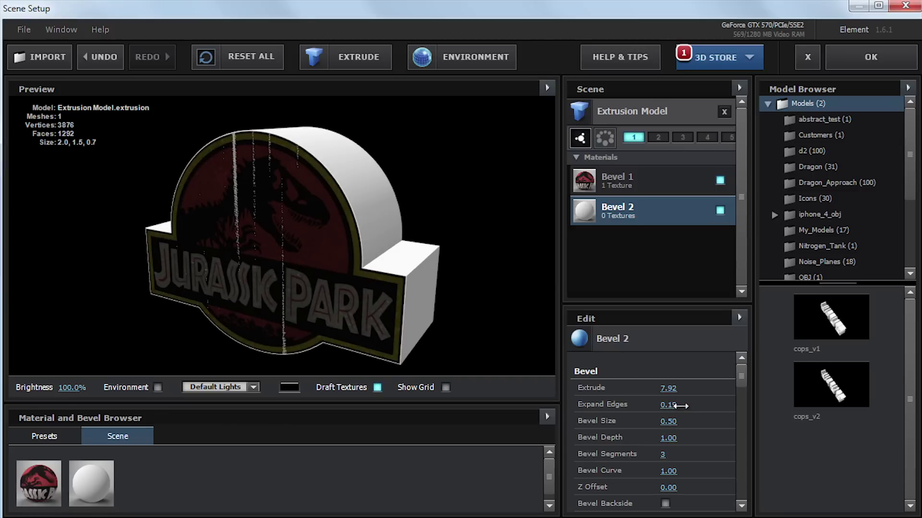
{"action": "left_click_drag", "start_coordinate": [670, 406], "coordinate": [637, 488]}
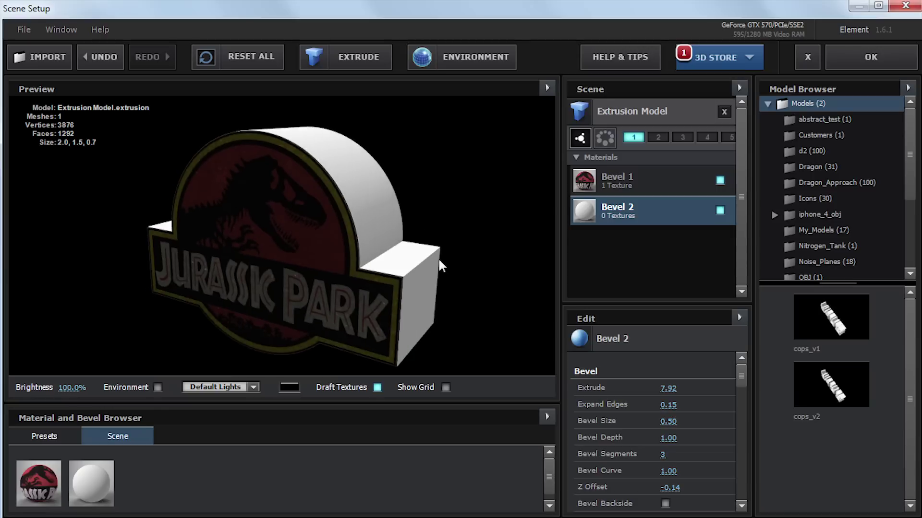
{"action": "mouse_move", "coordinate": [437, 257]}
{"action": "left_mouse_down"}
{"action": "mouse_move", "coordinate": [278, 250]}
{"action": "mouse_move", "coordinate": [449, 248]}
{"action": "left_mouse_up"}
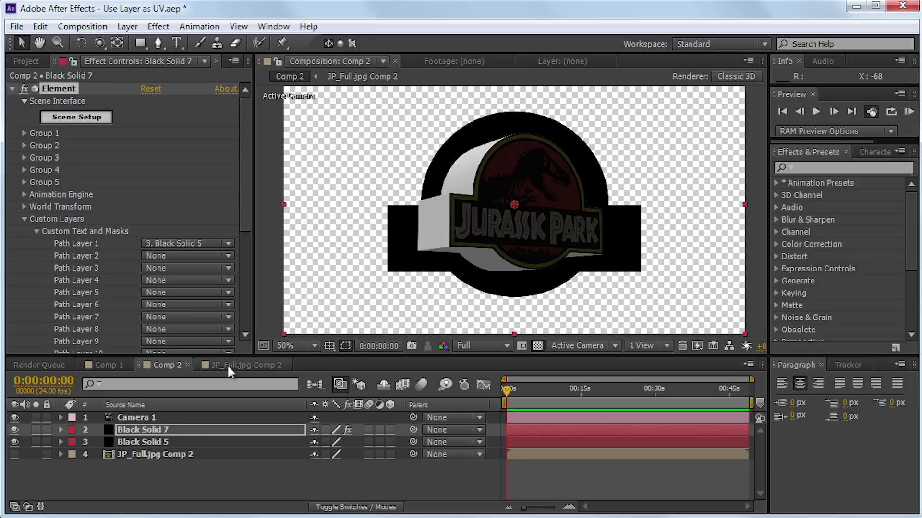
Hide the metal grunge texture layer in JP_Full.jpg Comp 2 and select Black Solid 5
{"action": "left_click", "coordinate": [227, 364]}
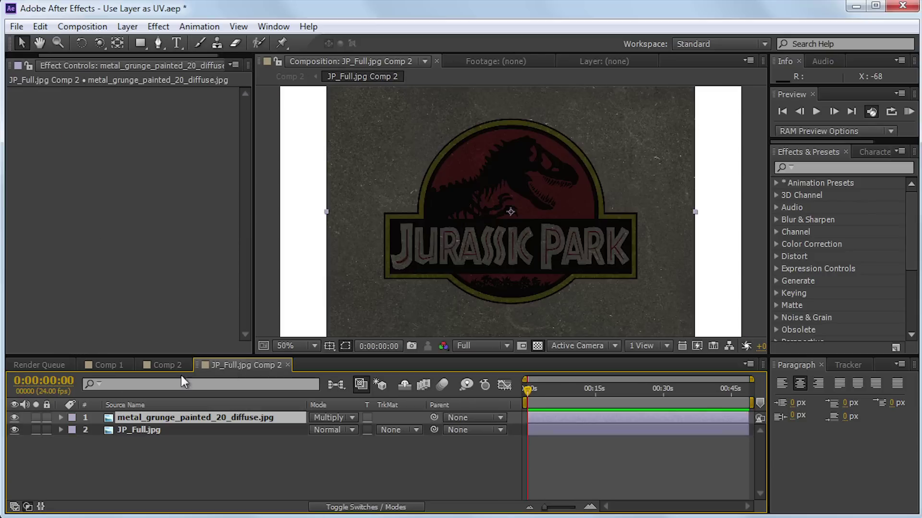
{"action": "left_click", "coordinate": [14, 418]}
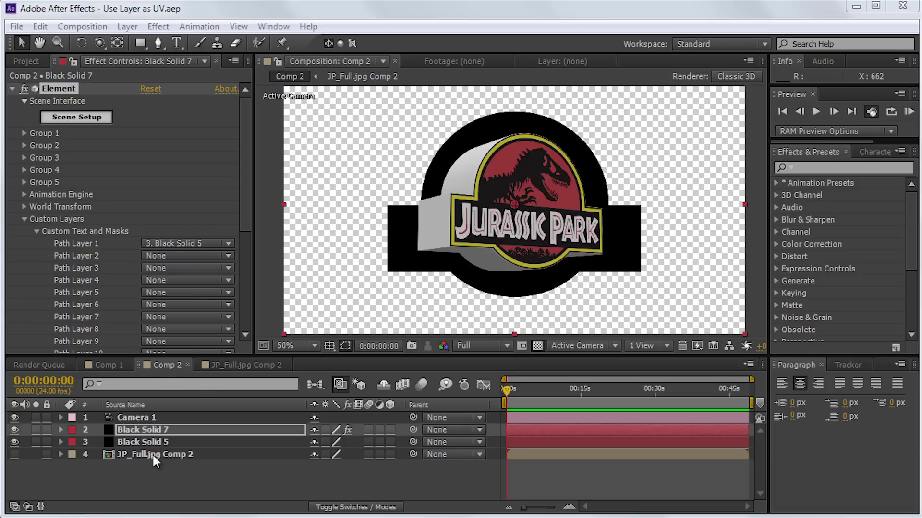
{"action": "left_click", "coordinate": [152, 454]}
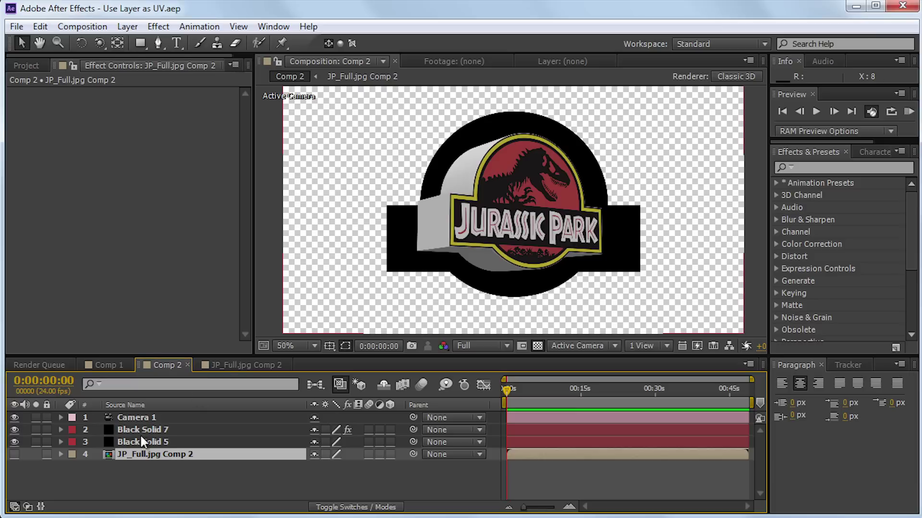
{"action": "left_click", "coordinate": [142, 434]}
{"action": "left_click", "coordinate": [151, 450]}
{"action": "left_click", "coordinate": [152, 442]}
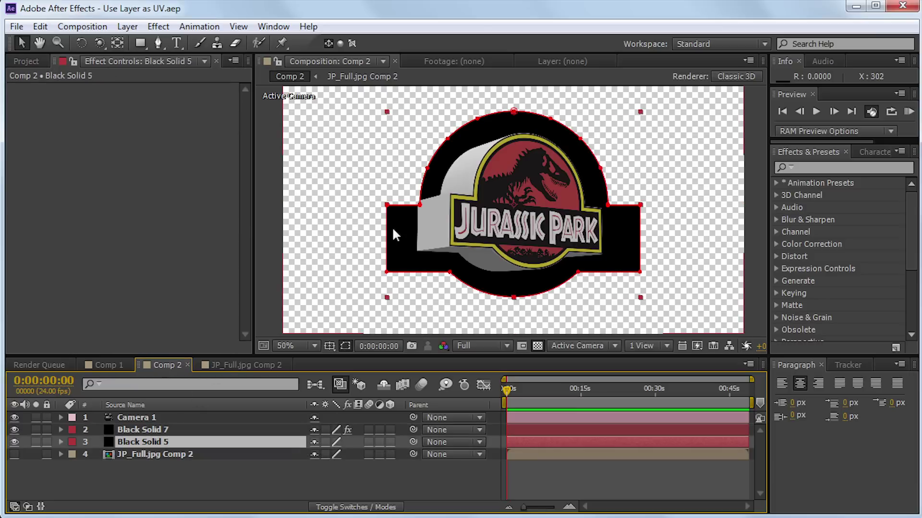
Switch to Comp 1 and select the Black Solid 2 Element layer
{"action": "scroll", "coordinate": [395, 223], "scroll_direction": "up", "scroll_amount": 2}
{"action": "scroll", "coordinate": [558, 188], "scroll_direction": "up", "scroll_amount": 2}
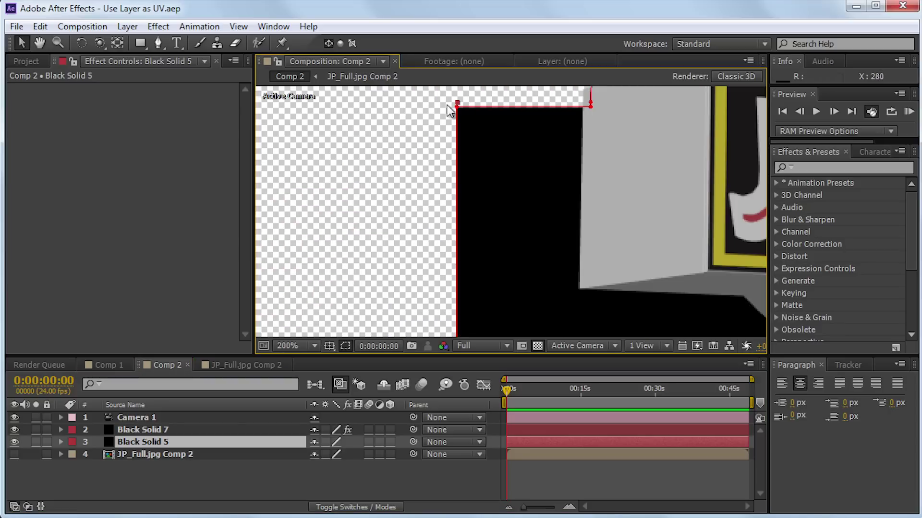
{"action": "left_click_drag", "start_coordinate": [467, 152], "coordinate": [356, 159]}
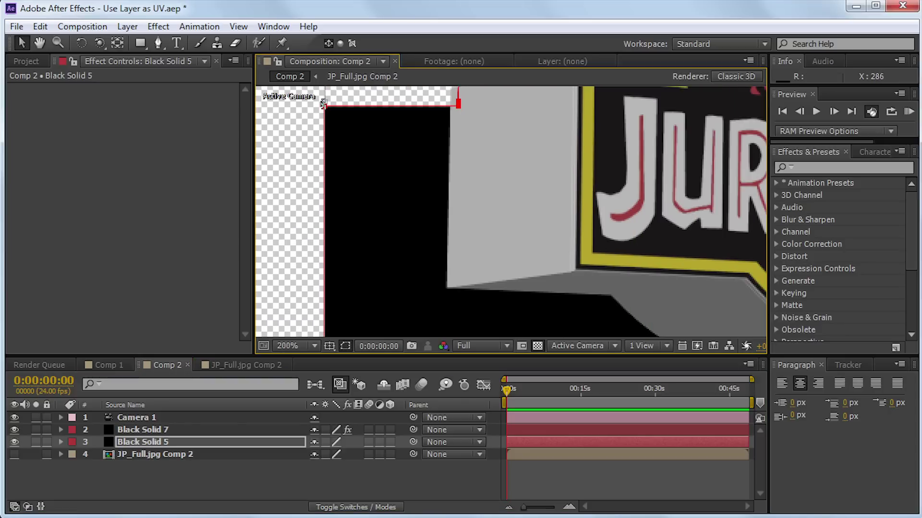
{"action": "scroll", "coordinate": [504, 204], "scroll_direction": "down", "scroll_amount": 4}
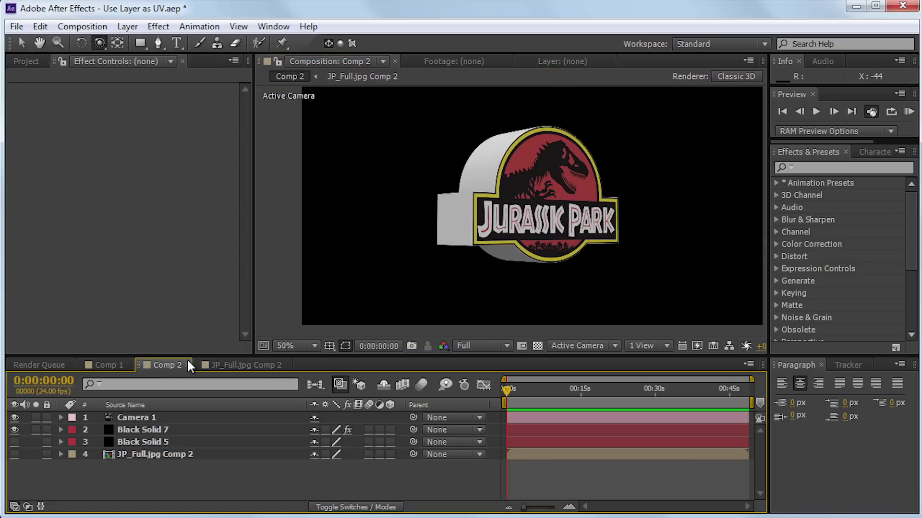
{"action": "left_click", "coordinate": [105, 367]}
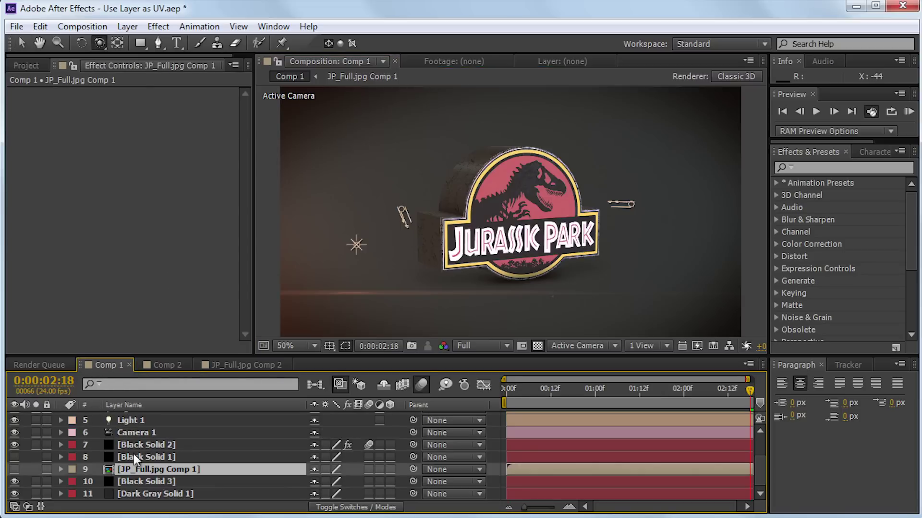
{"action": "left_click", "coordinate": [146, 448]}
Give Bevel 1's material Custom Layer 1 diffuse, metal_grunge_painted specular and an 11% normal bump
{"action": "left_click", "coordinate": [81, 117]}
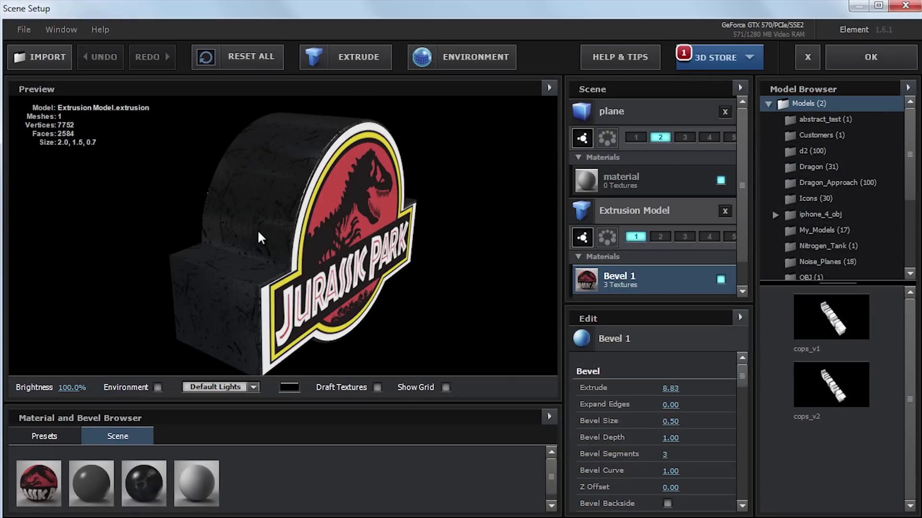
{"action": "left_click_drag", "start_coordinate": [188, 209], "coordinate": [434, 181]}
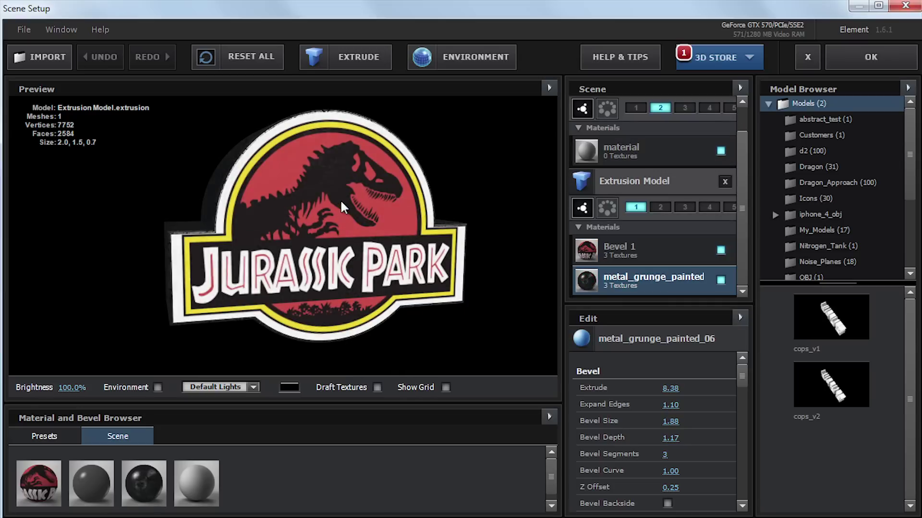
{"action": "left_click", "coordinate": [674, 255]}
{"action": "scroll", "coordinate": [653, 423], "scroll_direction": "down", "scroll_amount": 5}
{"action": "left_click", "coordinate": [653, 366]}
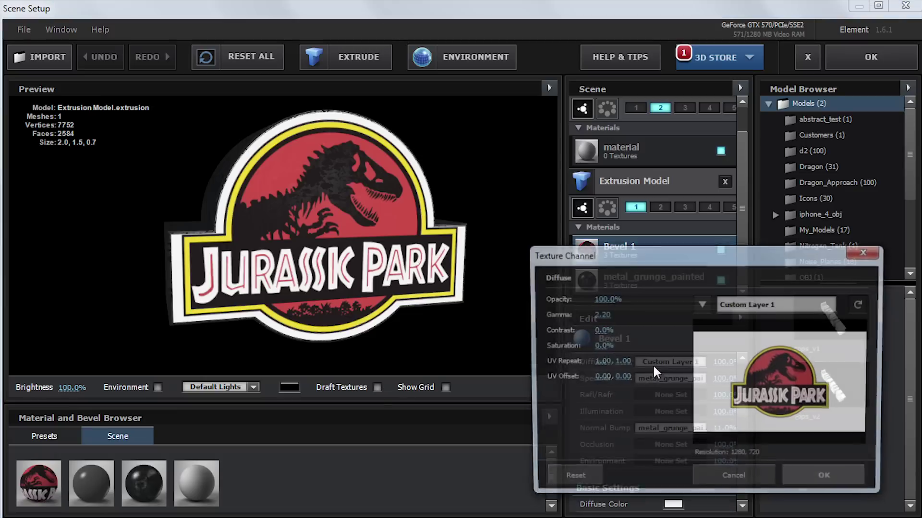
{"action": "left_click", "coordinate": [833, 485]}
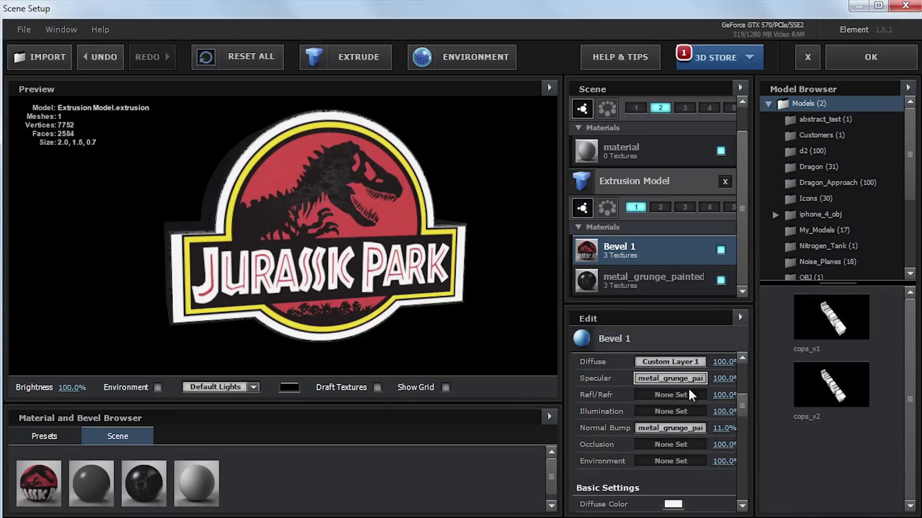
{"action": "left_click", "coordinate": [663, 379]}
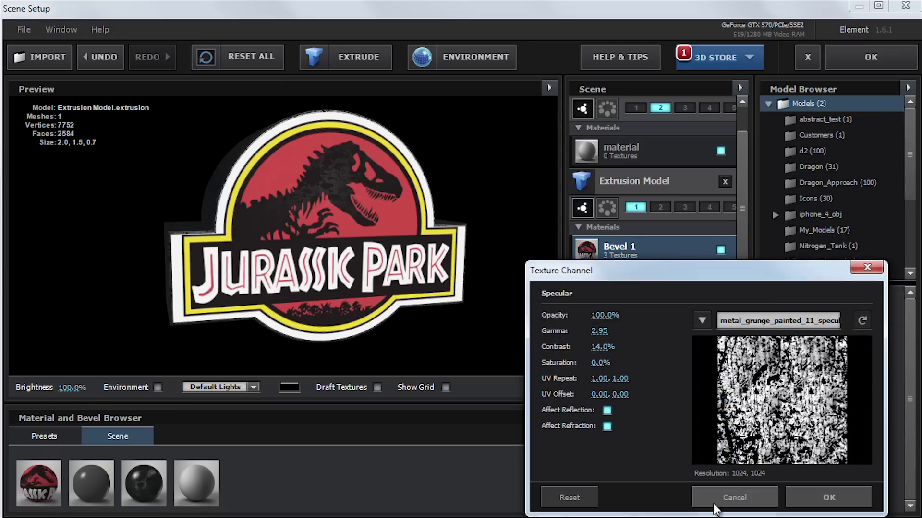
{"action": "left_click", "coordinate": [814, 493]}
{"action": "left_click", "coordinate": [668, 429]}
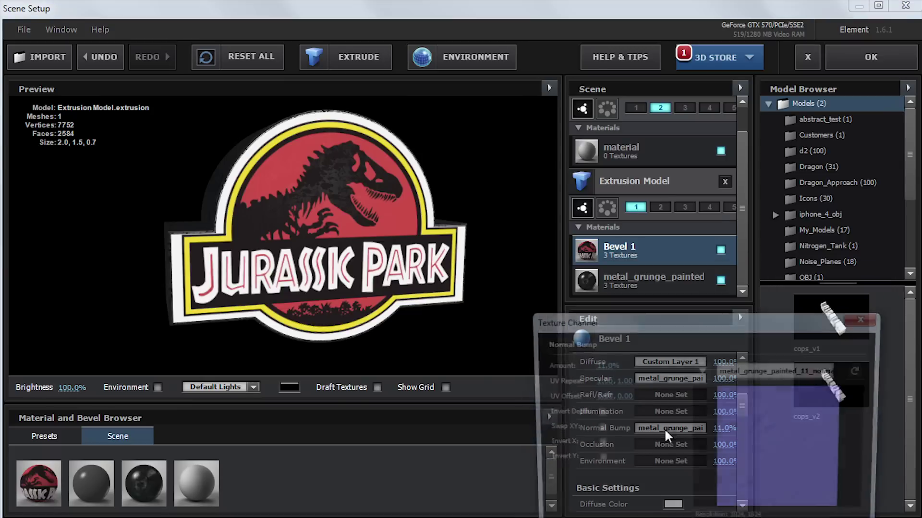
{"action": "left_click_drag", "start_coordinate": [721, 318], "coordinate": [615, 190]}
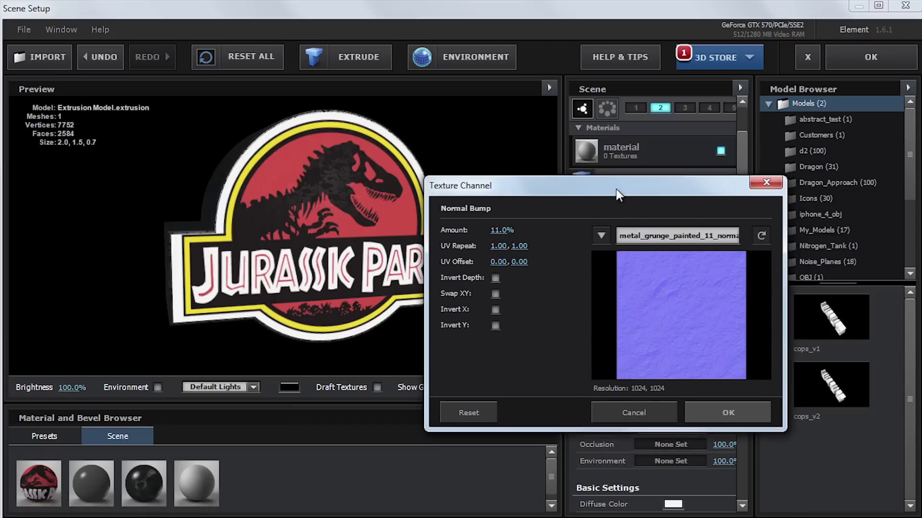
{"action": "left_click", "coordinate": [691, 413]}
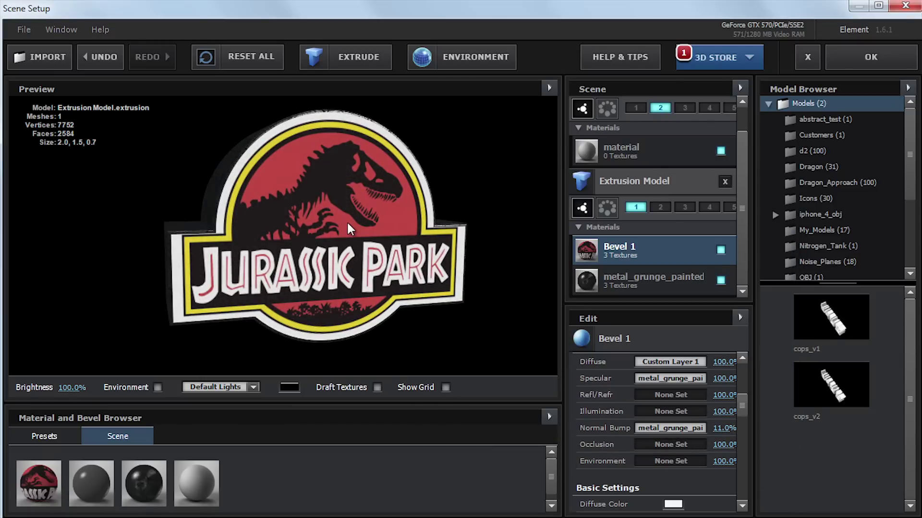
Apply Scene Setup and inspect the three lights in Comp 1
{"action": "left_click", "coordinate": [865, 55]}
{"action": "scroll", "coordinate": [516, 163], "scroll_direction": "up", "scroll_amount": 1}
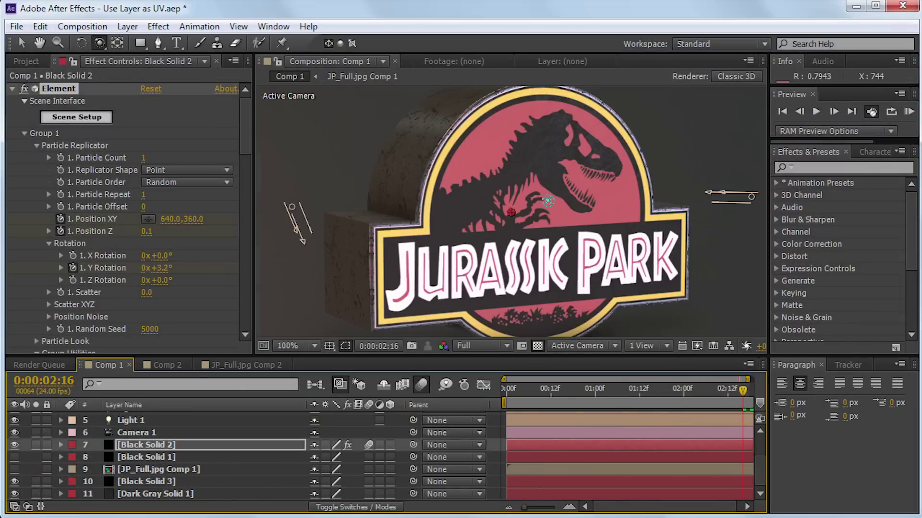
{"action": "key", "text": "Page_Up"}
{"action": "key", "text": "Page_Up"}
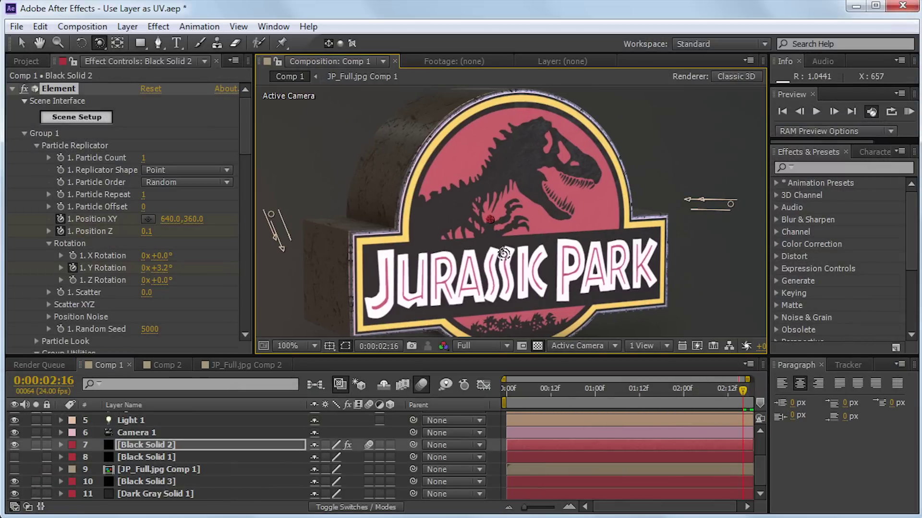
{"action": "scroll", "coordinate": [506, 254], "scroll_direction": "down", "scroll_amount": 1}
{"action": "scroll", "coordinate": [242, 427], "scroll_direction": "up", "scroll_amount": 2}
{"action": "left_click", "coordinate": [139, 442]}
{"action": "left_click", "coordinate": [143, 467], "text": "shift"}
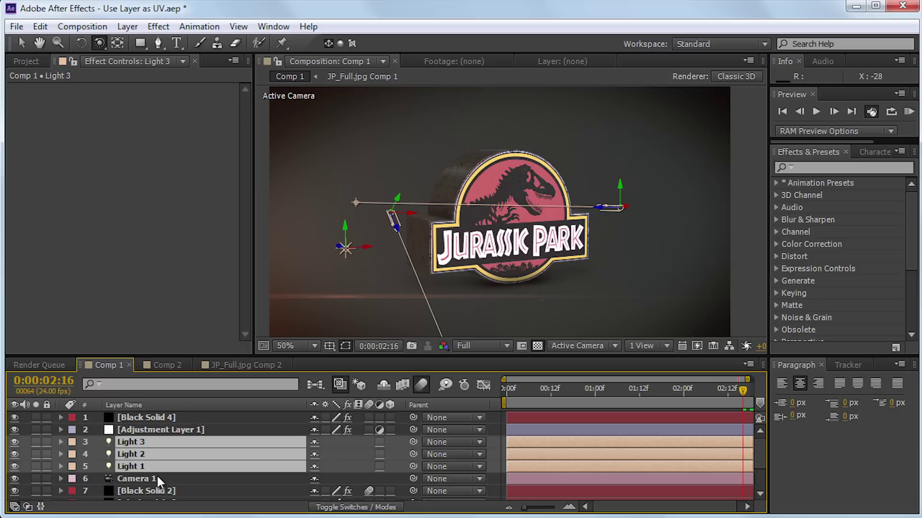
Select Black Solid 2 and reopen Element's Scene Setup
{"action": "left_click", "coordinate": [458, 283]}
{"action": "scroll", "coordinate": [458, 283], "scroll_direction": "up", "scroll_amount": 2}
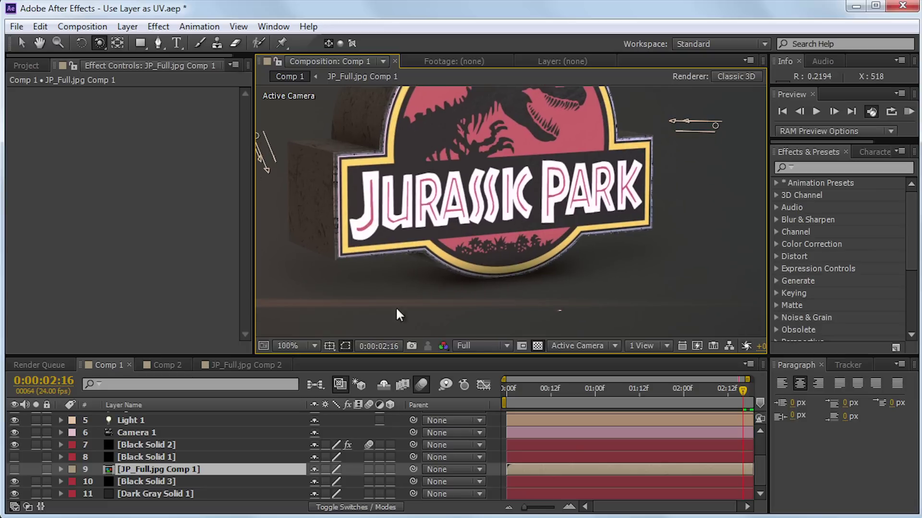
{"action": "left_click", "coordinate": [174, 456]}
{"action": "left_click", "coordinate": [182, 446]}
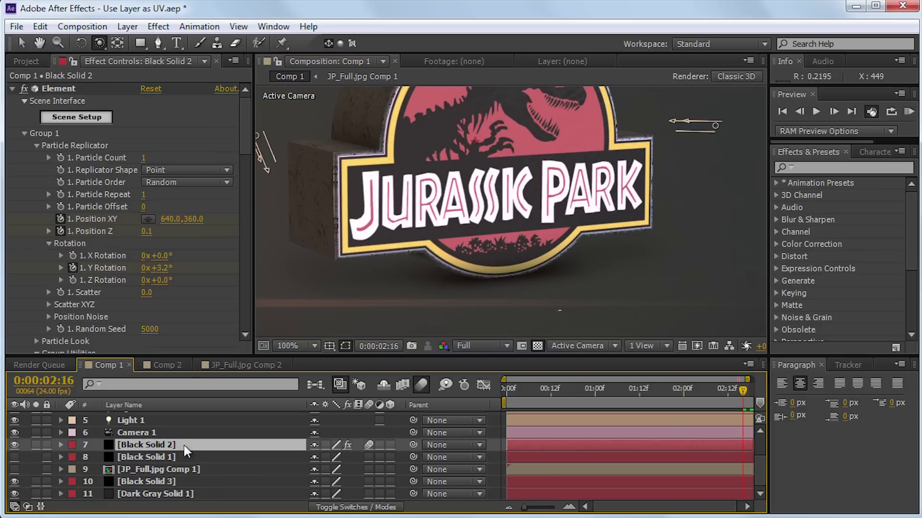
{"action": "left_click", "coordinate": [89, 120]}
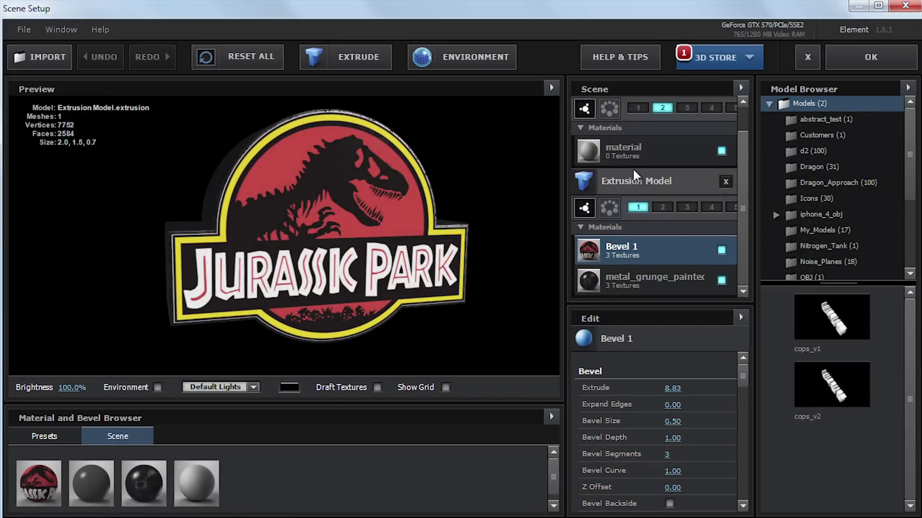
Turn off Matte Shadow on the floor plane's material and preview the result in Comp 1
{"action": "scroll", "coordinate": [632, 168], "scroll_direction": "up", "scroll_amount": 1}
{"action": "left_click", "coordinate": [637, 117]}
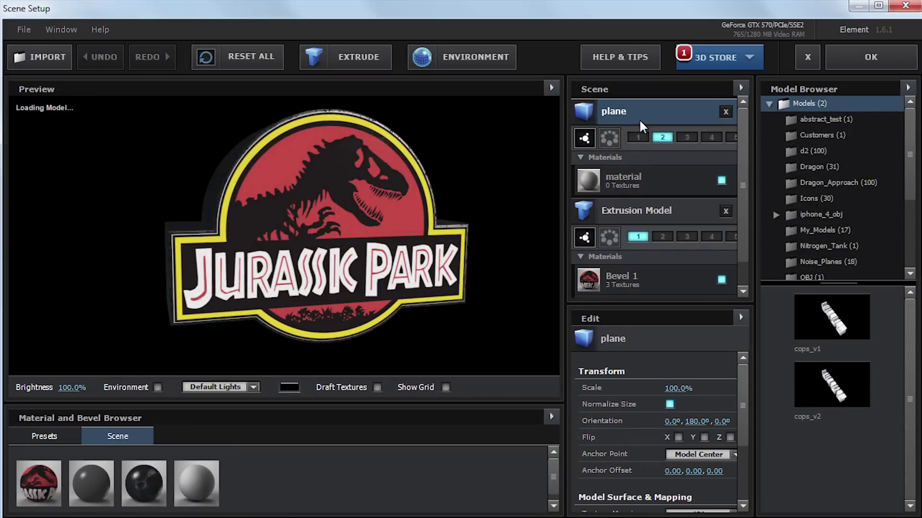
{"action": "left_click", "coordinate": [672, 177]}
{"action": "scroll", "coordinate": [725, 482], "scroll_direction": "down", "scroll_amount": 6}
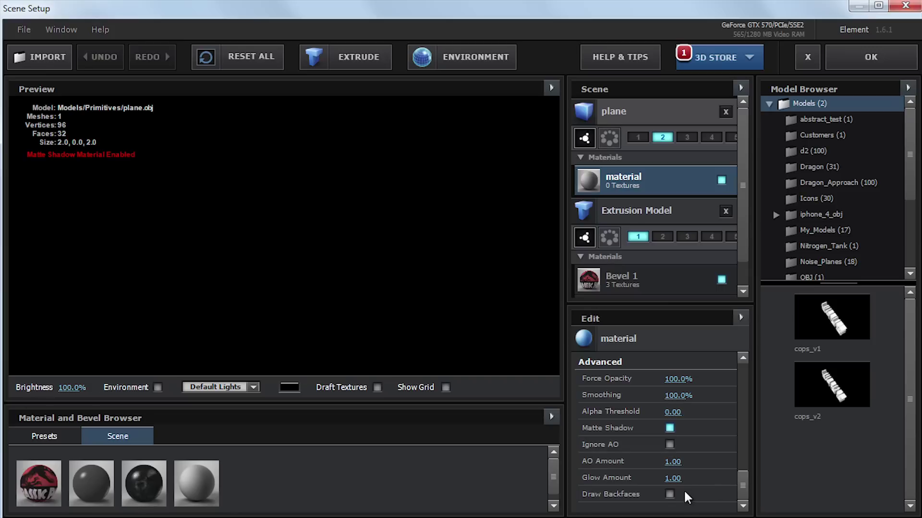
{"action": "left_click", "coordinate": [669, 428]}
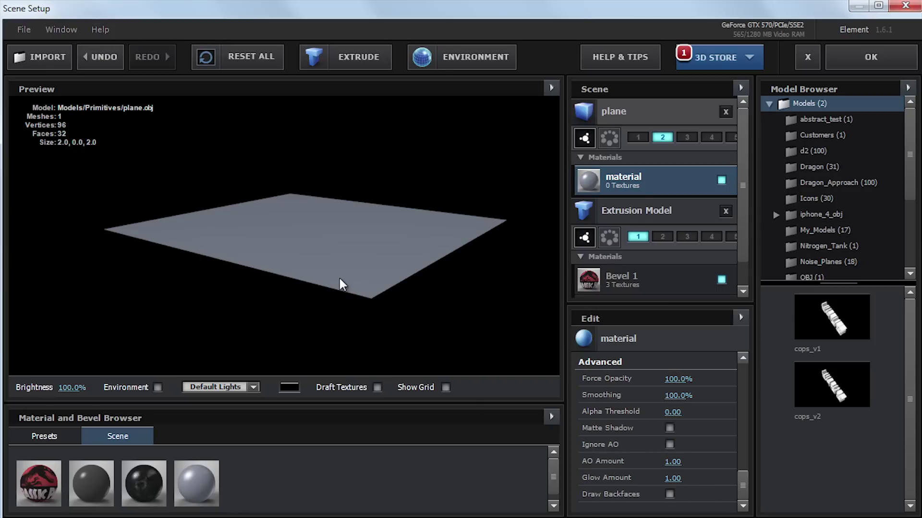
{"action": "left_click", "coordinate": [870, 57]}
Reopen Scene Setup and re-enable Matte Shadow so the plane only catches shadows
{"action": "scroll", "coordinate": [408, 297], "scroll_direction": "down", "scroll_amount": 2}
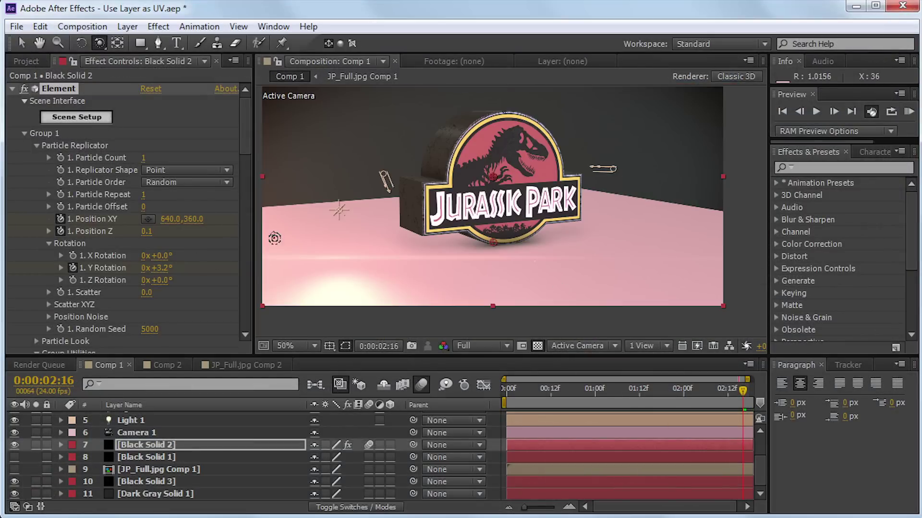
{"action": "left_click", "coordinate": [242, 130]}
{"action": "left_click_drag", "start_coordinate": [242, 132], "coordinate": [239, 288]}
{"action": "scroll", "coordinate": [512, 263], "scroll_direction": "up", "scroll_amount": 2}
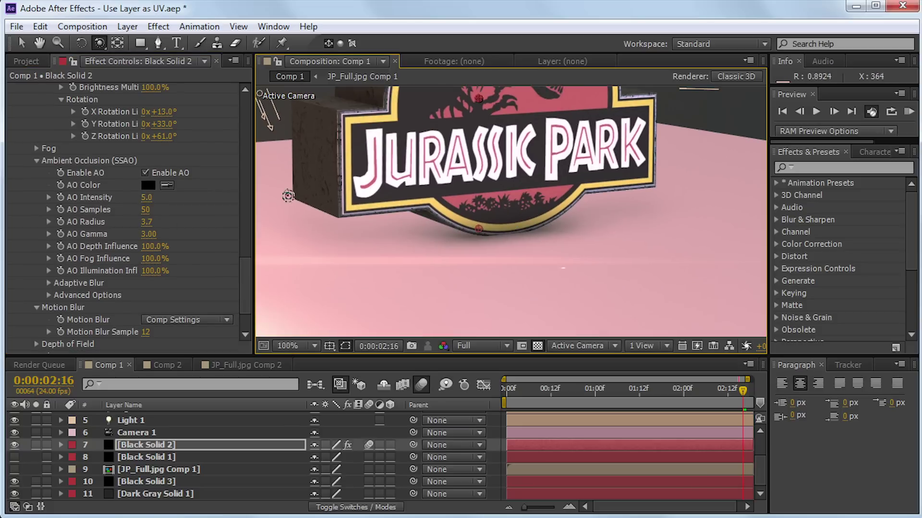
{"action": "left_click_drag", "start_coordinate": [243, 303], "coordinate": [251, 100]}
{"action": "left_click", "coordinate": [77, 117]}
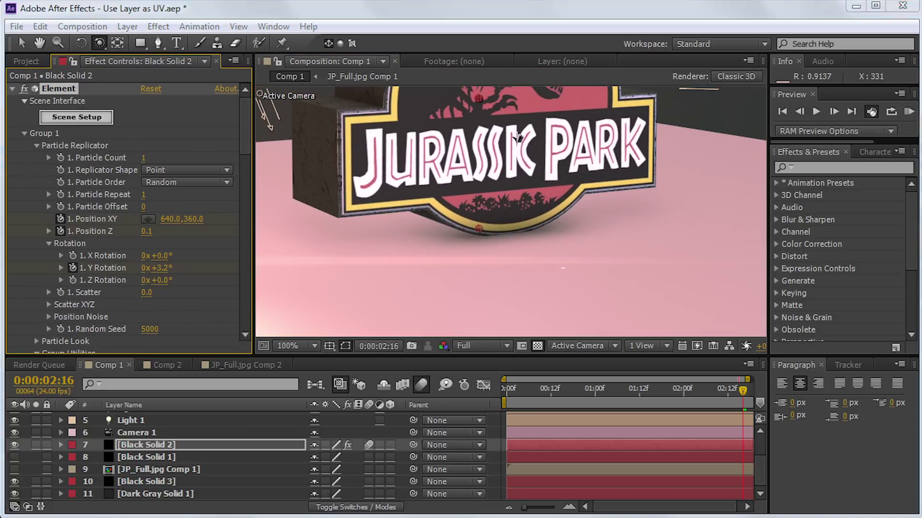
{"action": "scroll", "coordinate": [714, 478], "scroll_direction": "down", "scroll_amount": 10}
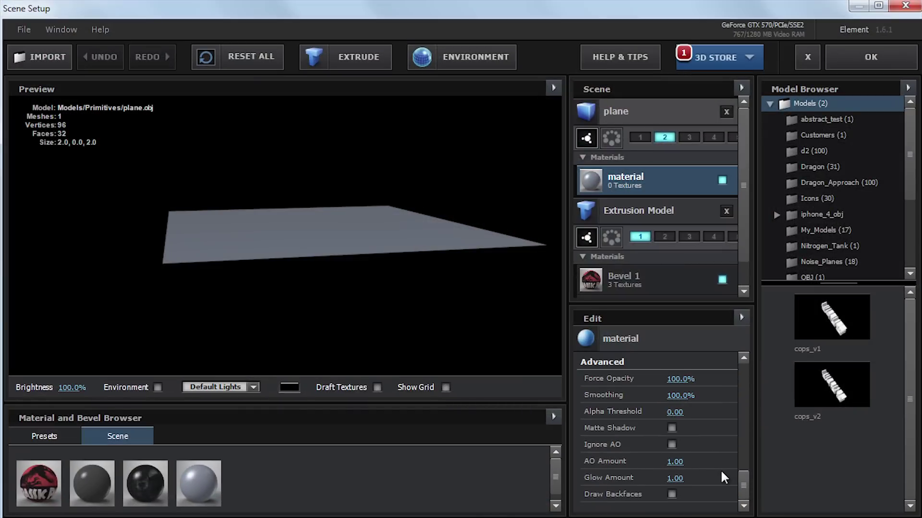
{"action": "left_click", "coordinate": [672, 427]}
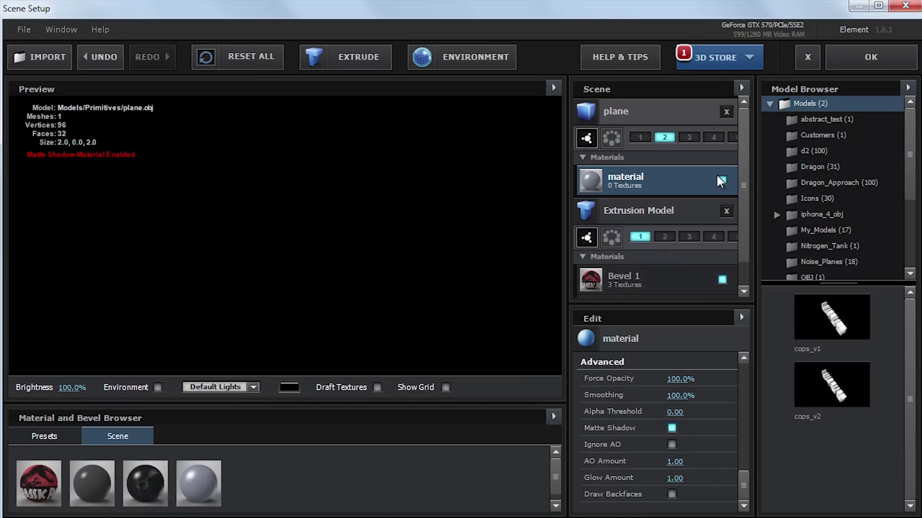
Close Scene Setup to show the lit logo without the pink floor plane
{"action": "left_click", "coordinate": [846, 55]}
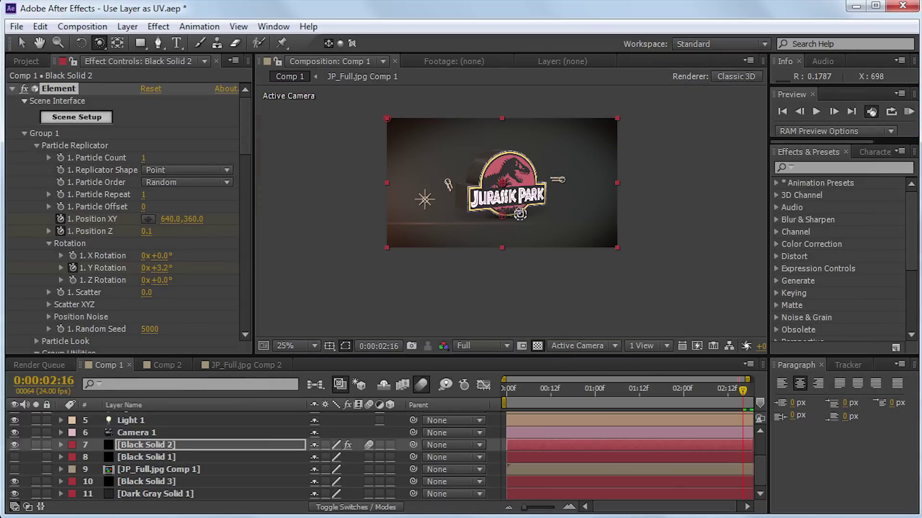